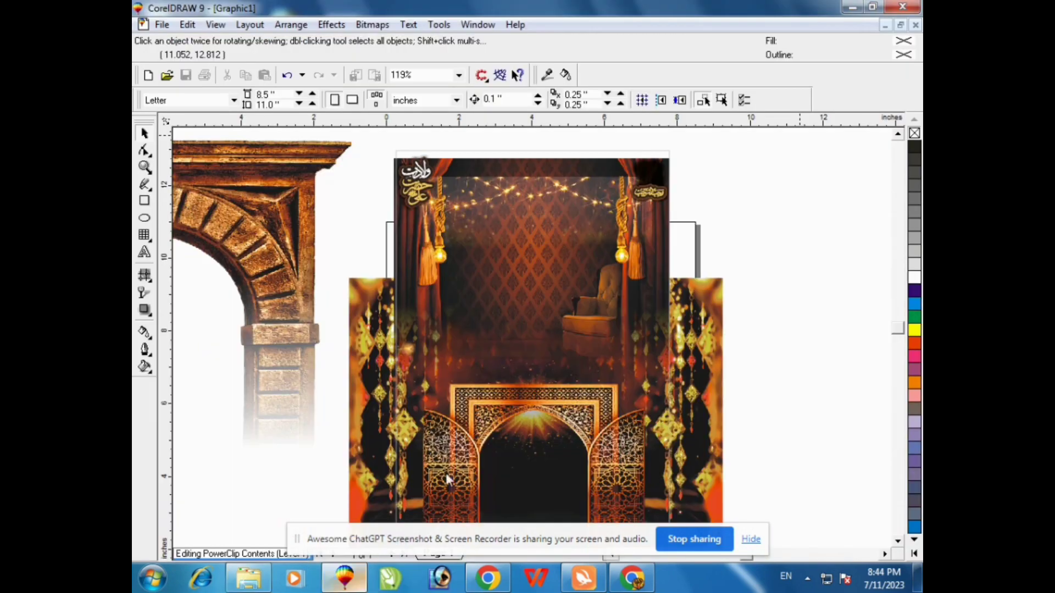
Position the golden dome picture inside the PowerClip, centred above the arched gate and sized to about 4.1 by 5.8 inches
left_click_drag(433, 147, 495, 215)
left_click_drag(534, 279, 540, 243)
left_click_drag(588, 321, 623, 383)
left_click_drag(549, 301, 536, 315)
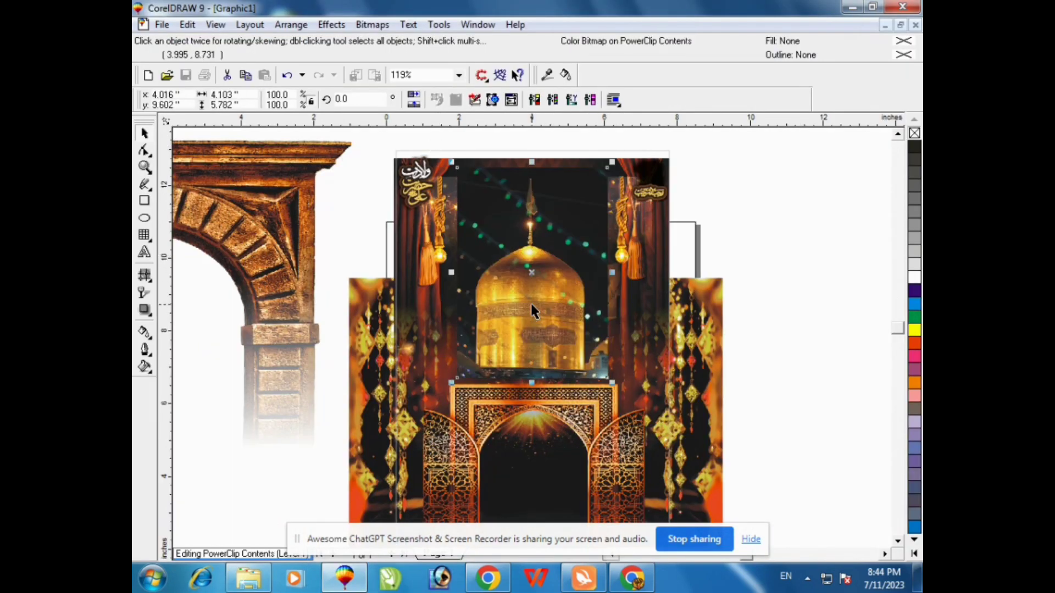
Move the stone arch over the dome, centred on the poster, and finish editing the PowerClip contents
left_click(144, 293)
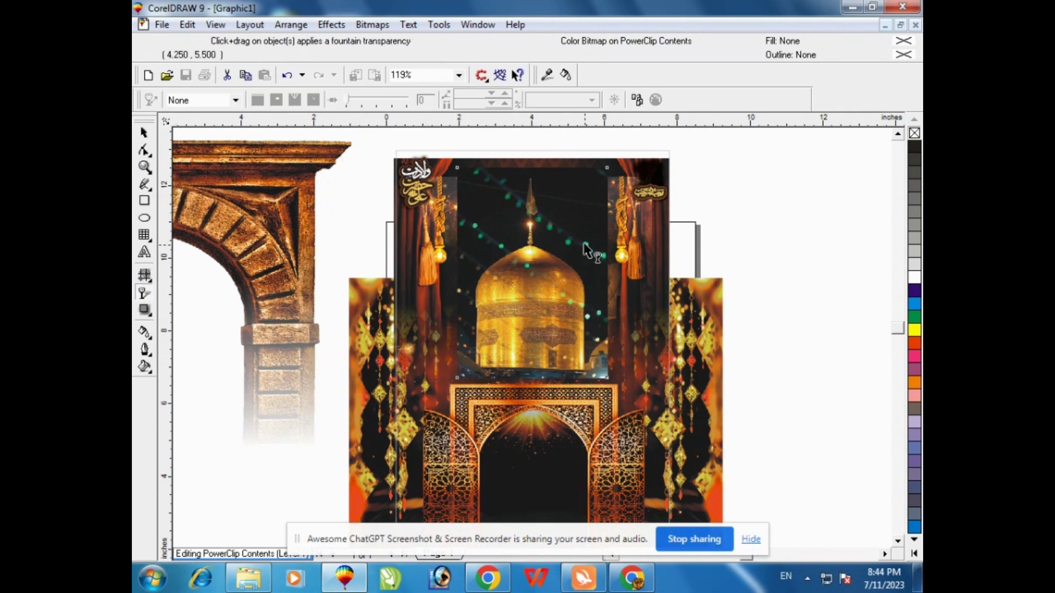
key("space")
left_click_drag(304, 179, 680, 198)
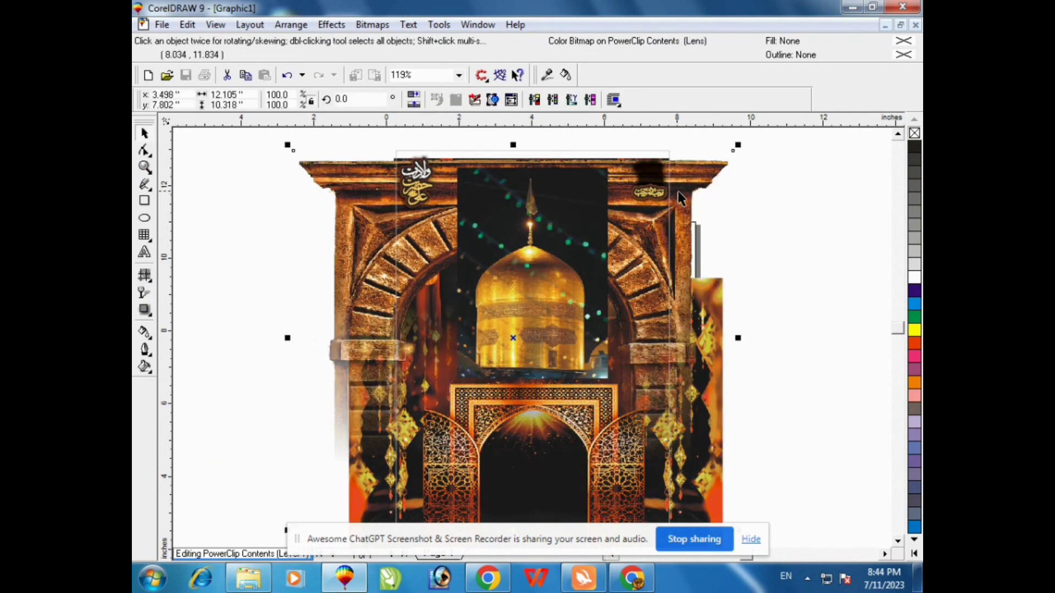
left_click_drag(568, 213, 584, 148)
key("F3")
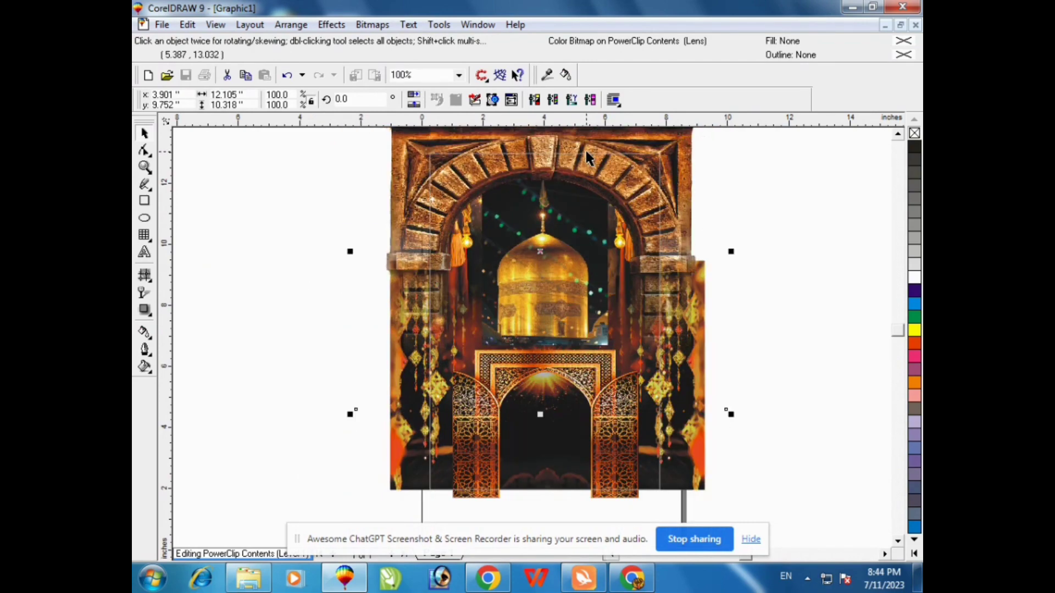
right_click(564, 169)
left_click(583, 185)
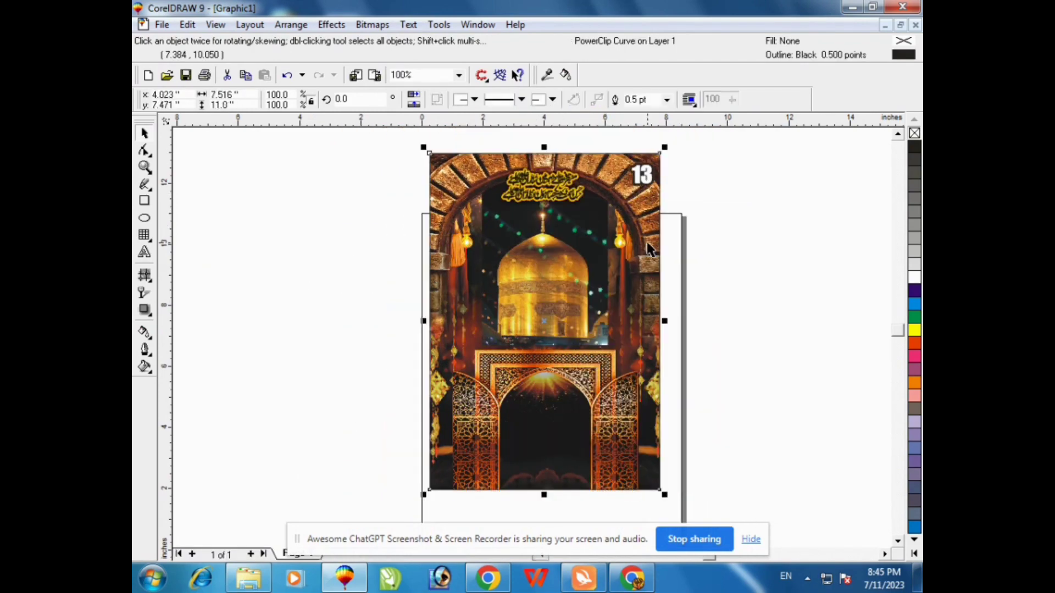
Reopen the poster's PowerClip contents and move the stone arch aside to the left of the artwork
right_click(464, 180)
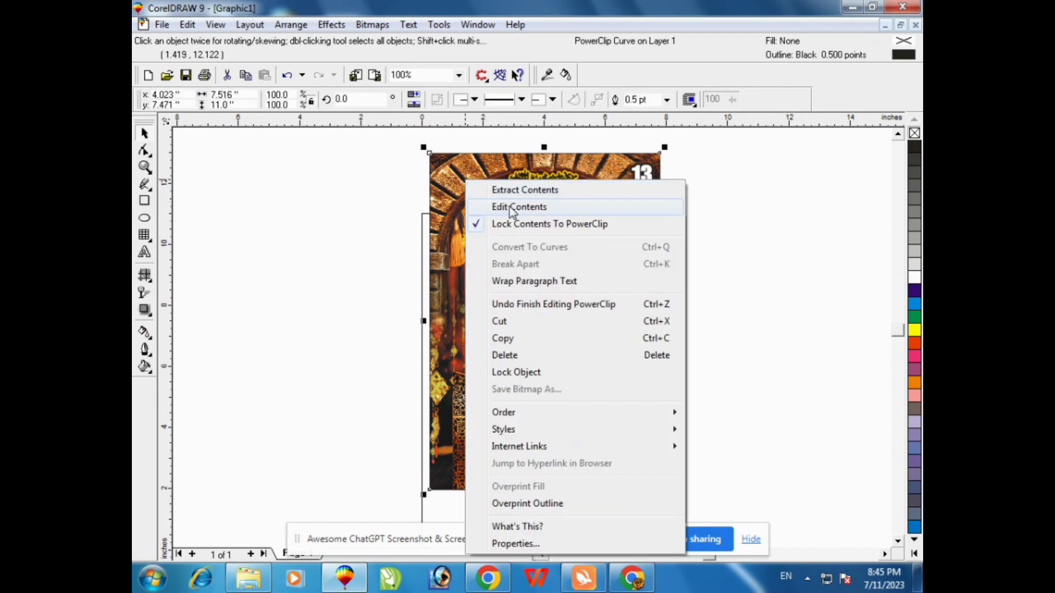
left_click(512, 212)
left_click(623, 201)
left_click_drag(308, 155, 553, 269)
left_click_drag(325, 142, 622, 347)
left_click(723, 156)
left_click_drag(687, 142, 368, 151)
Fade out the lower edge of the golden dome picture with a fountain transparency
left_click(545, 286)
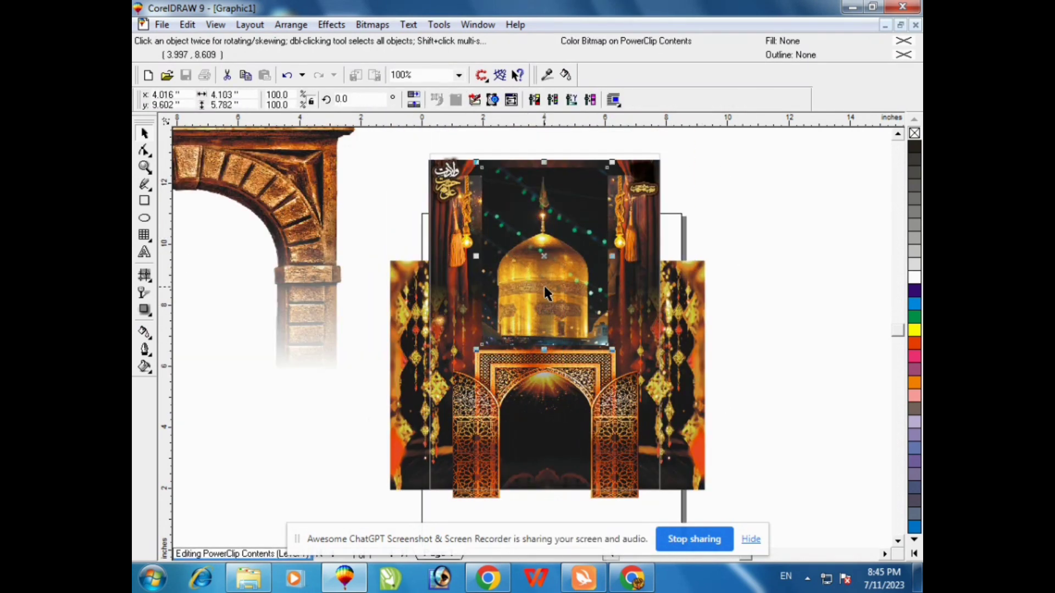
left_click(145, 294)
left_click_drag(545, 338, 545, 333)
left_click(144, 135)
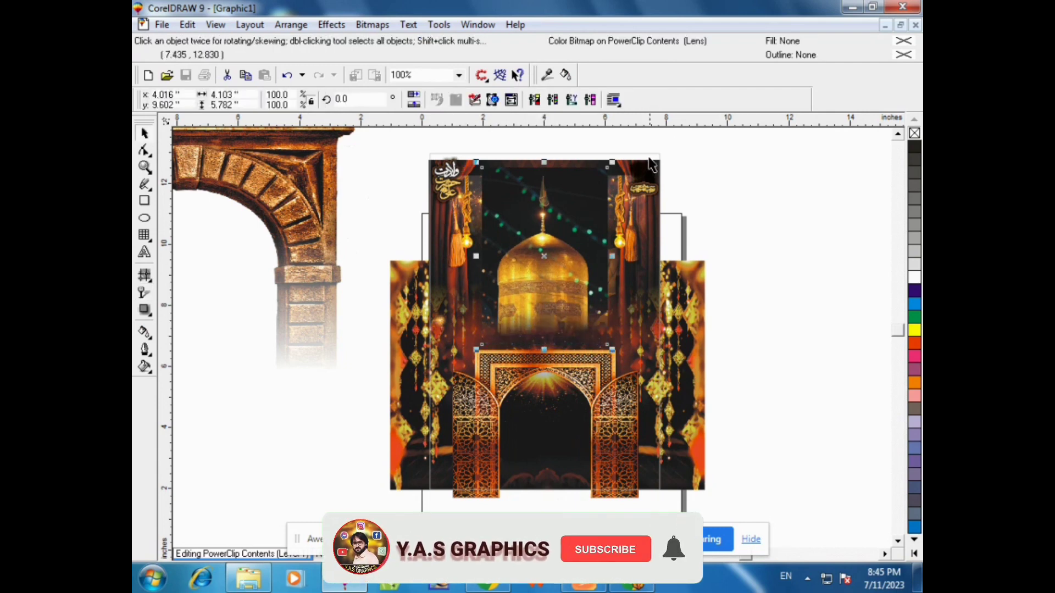
Bring the curtain and string-light elements in front of the dome and delete the calligraphy emblem in the poster's upper-left corner
left_click_drag(743, 141, 375, 281)
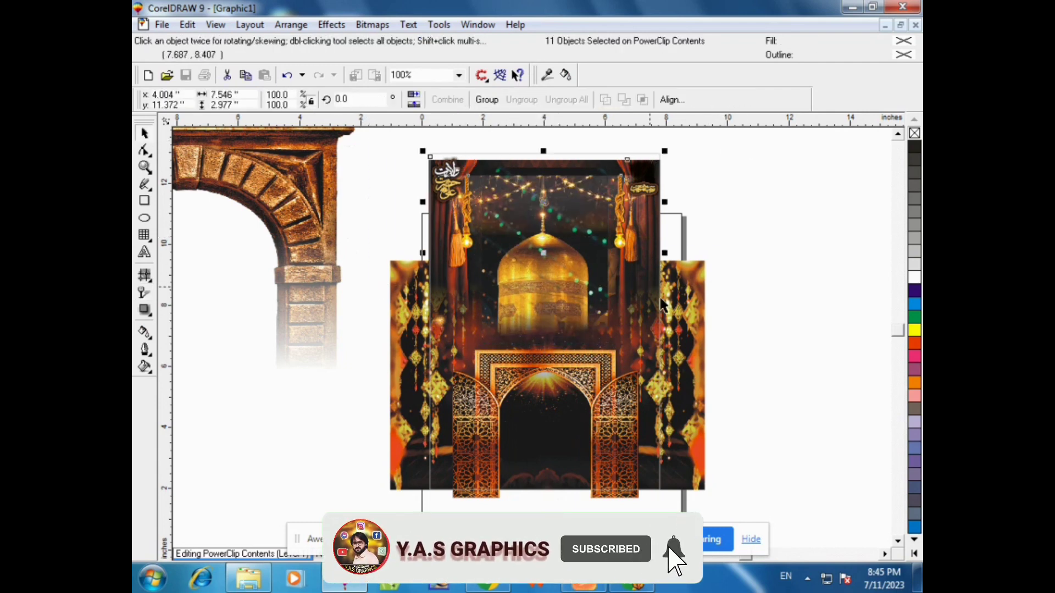
key("Escape")
left_click_drag(440, 181, 446, 188)
left_click(699, 160)
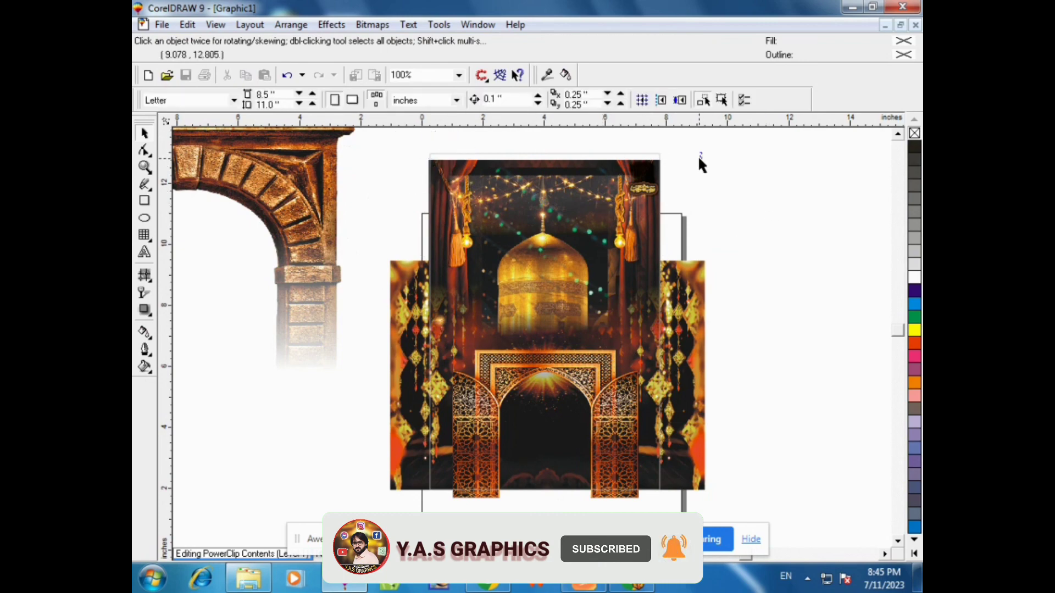
Move the stone arch back over the dome, centred on the poster, and finish editing the PowerClip
left_click_drag(297, 158, 657, 154)
left_click(638, 187)
left_click_drag(671, 222, 669, 208)
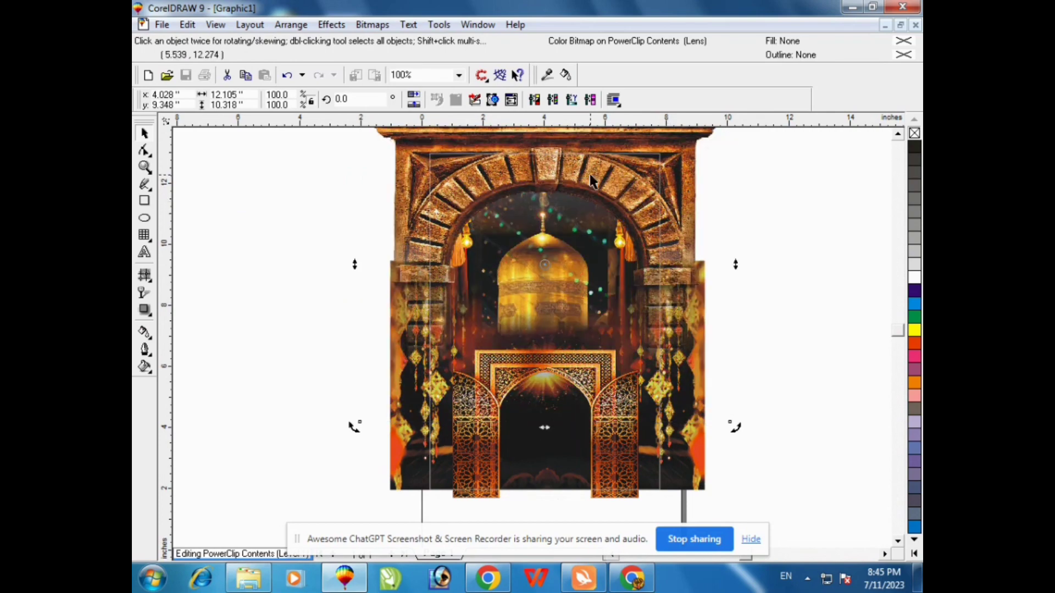
right_click(556, 161)
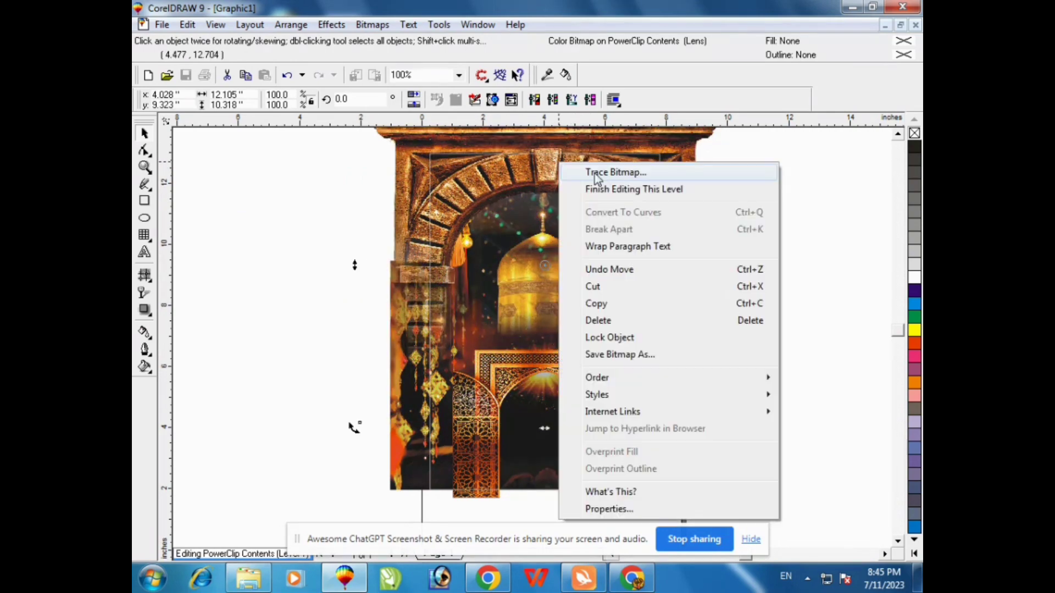
left_click(615, 190)
Undo the end of the PowerClip editing, close the crashed WPS Office program, and finish editing the contents again
left_click(747, 203)
key("ctrl+z")
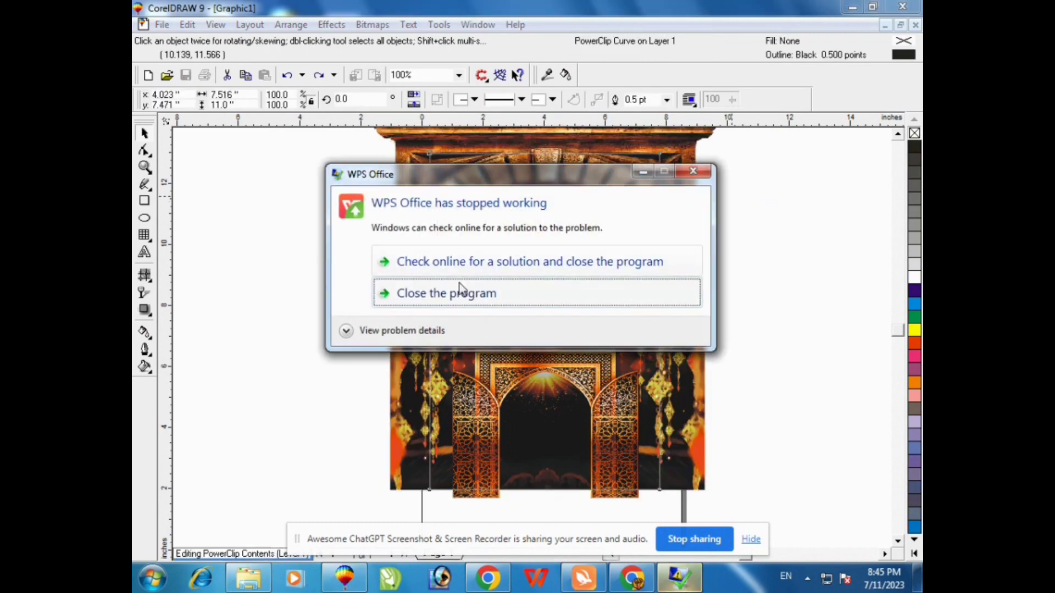
left_click(467, 294)
left_click(558, 161)
right_click(559, 161)
left_click(621, 196)
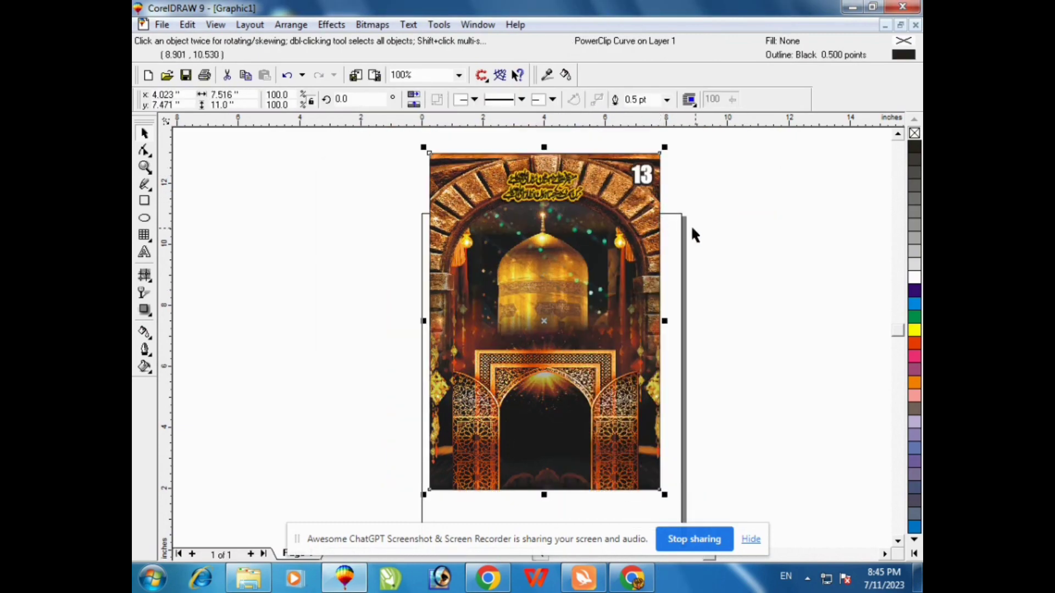
Lower the stone arch slightly inside the PowerClip and finish editing its contents
left_click(565, 160)
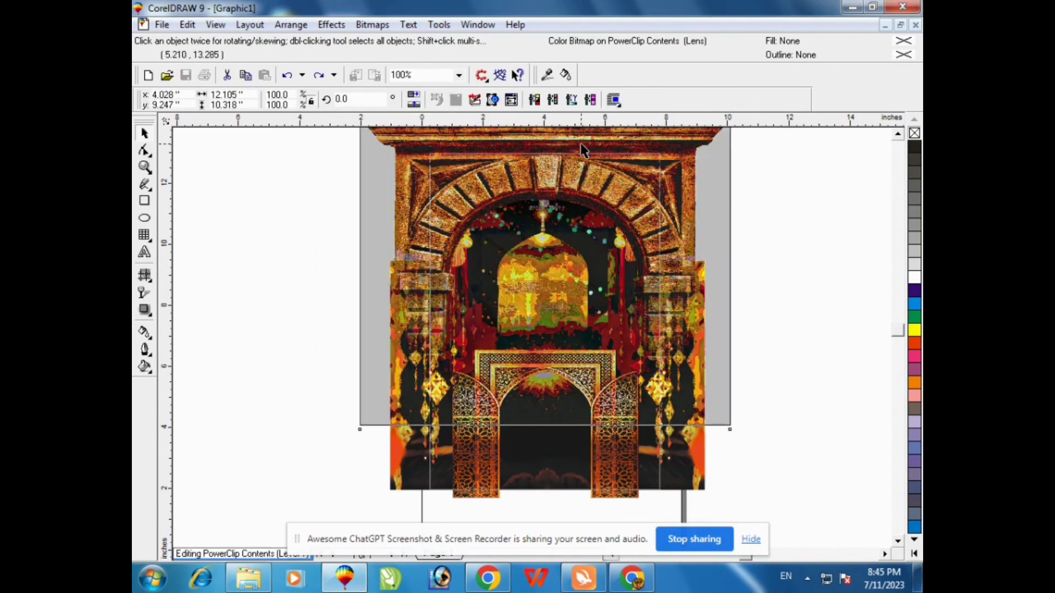
right_click(550, 161)
left_click(593, 189)
left_click_drag(660, 153, 727, 229)
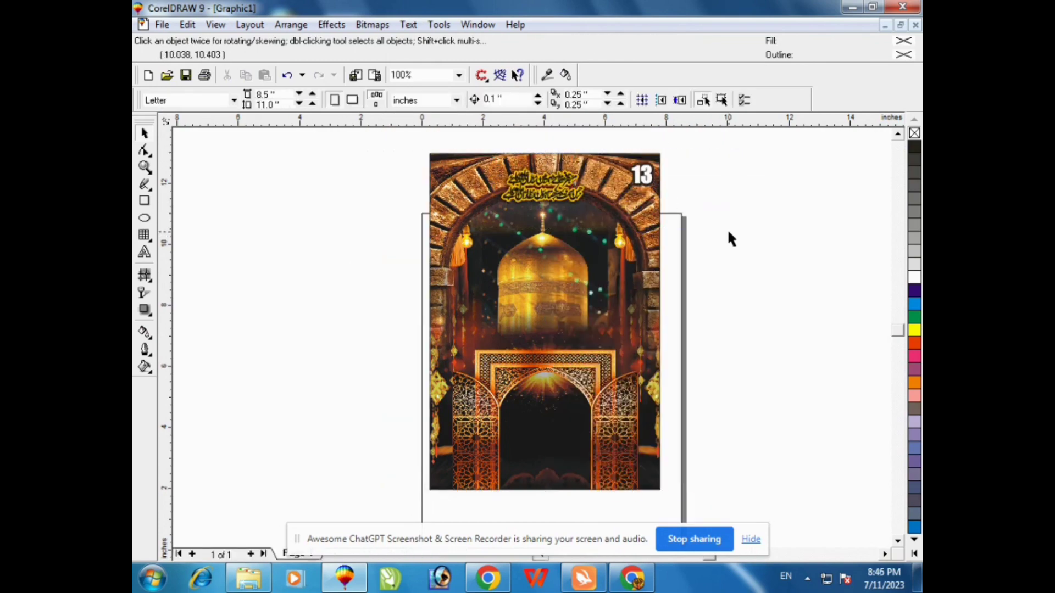
Minimise the drawing, close the MUHARRAM UL HARAM PNG DATA folder, and open the date box folder on the desktop
left_click(852, 7)
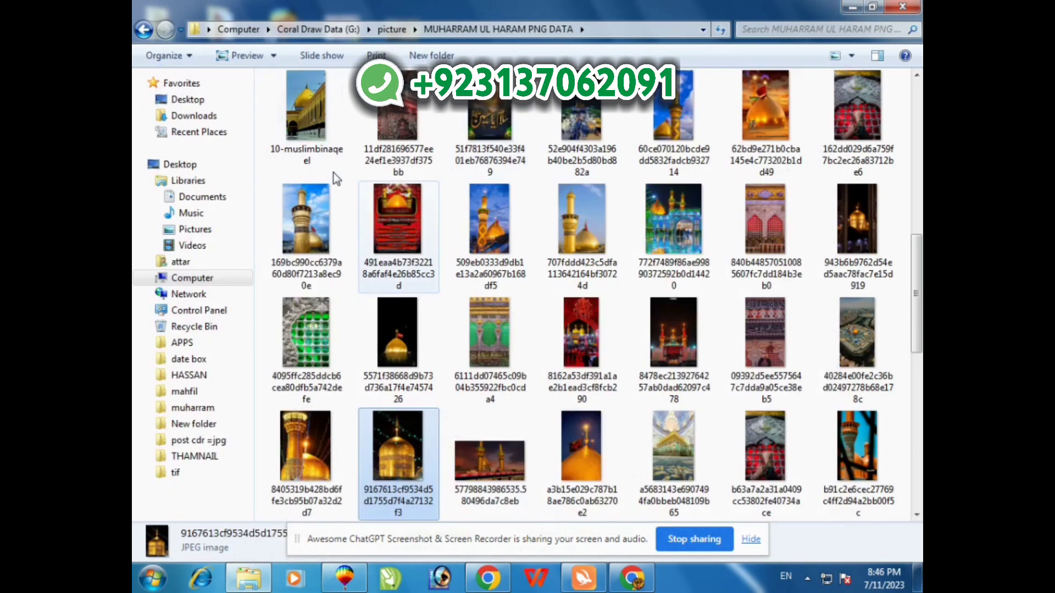
left_click(143, 30)
key("alt+F4")
double_click(235, 117)
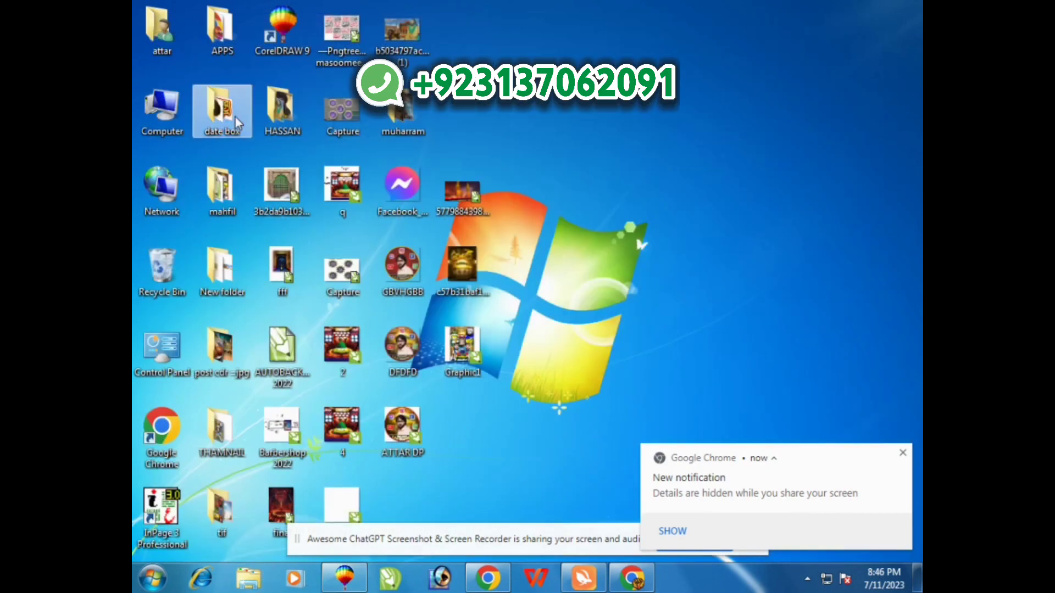
Bring the Muharram 2022 calligraphy into the CorelDRAW poster and size it to about 3.1 by 1.7 inches over the dome's base
left_click_drag(389, 127, 542, 342)
left_click_drag(457, 300, 468, 306, "shift")
left_click_drag(529, 340, 526, 346)
left_click(783, 337)
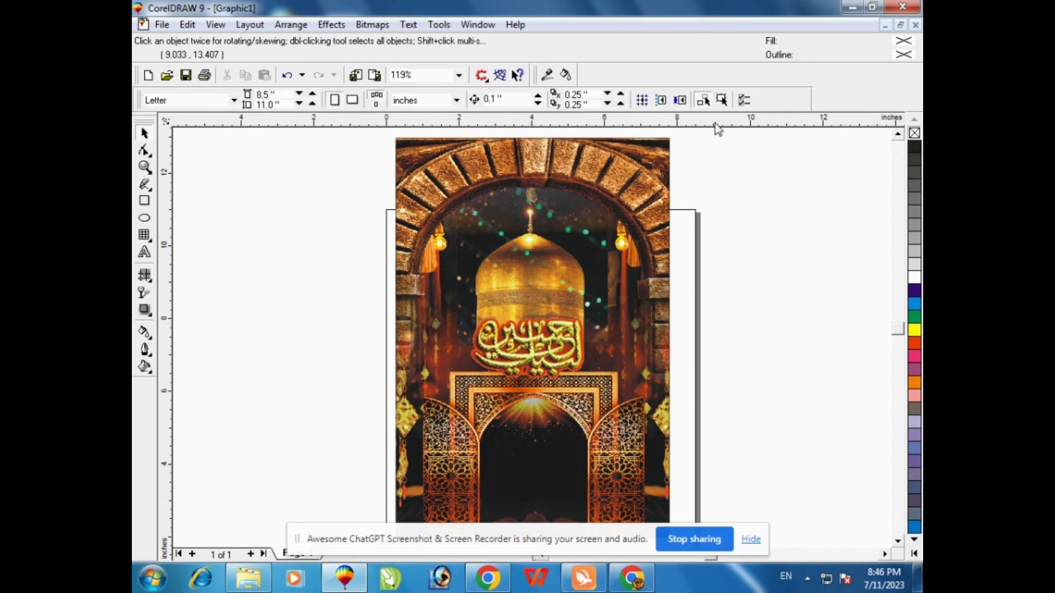
Switch to the file explorer and open the khateeb folder inside the picture folder on the Coral Draw Data (G:) drive
left_click(854, 7)
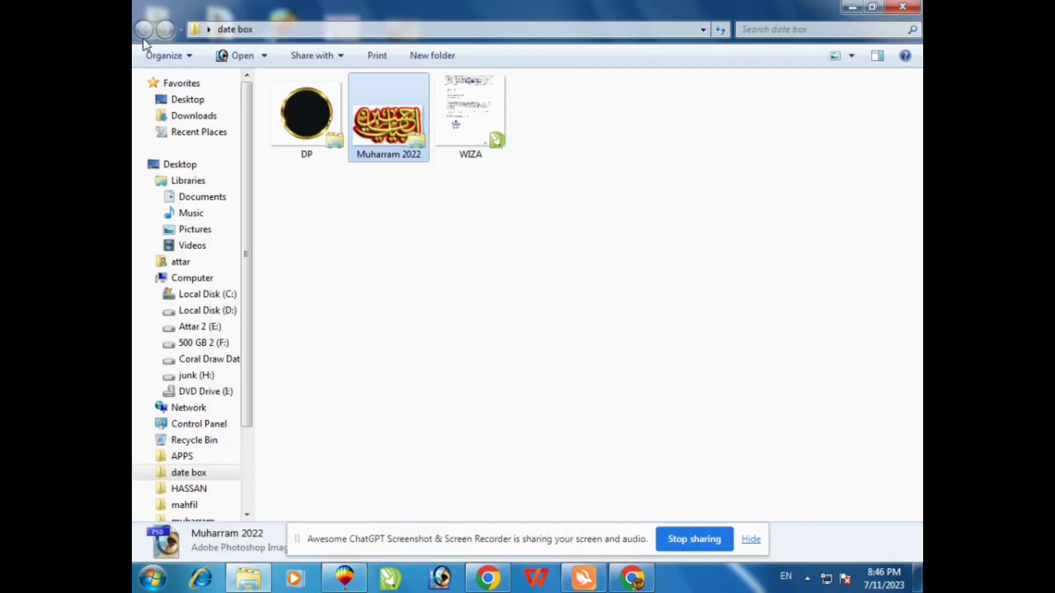
left_click(213, 360)
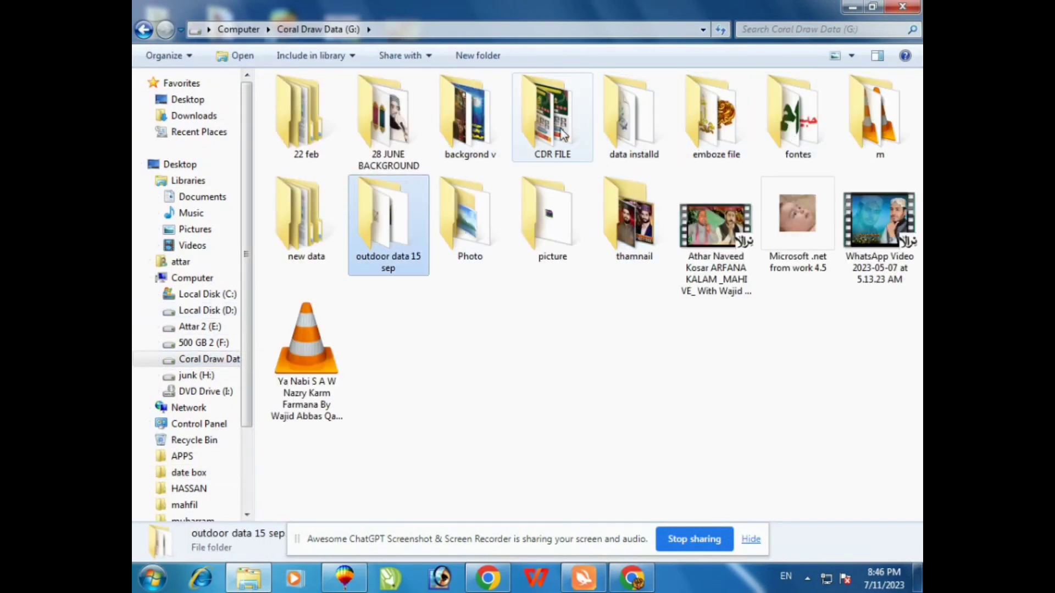
double_click(566, 237)
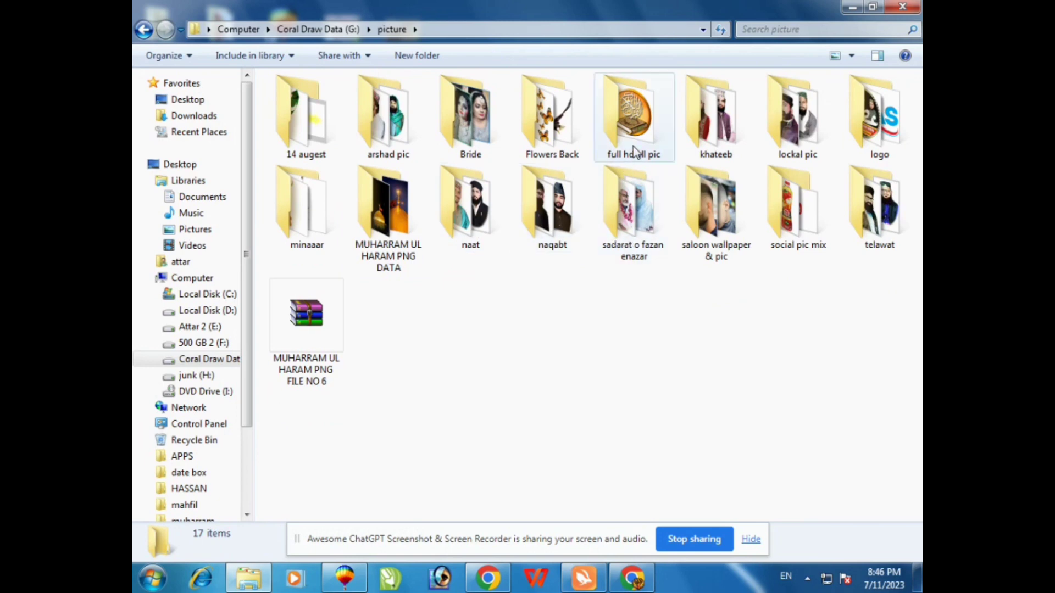
double_click(712, 132)
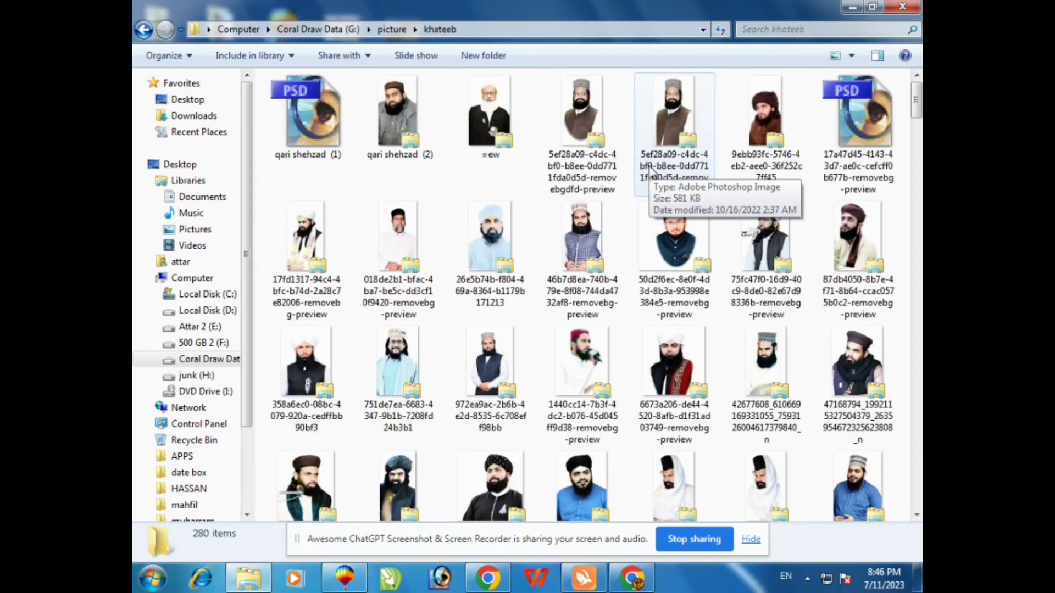
scroll(651, 171, "down", 2)
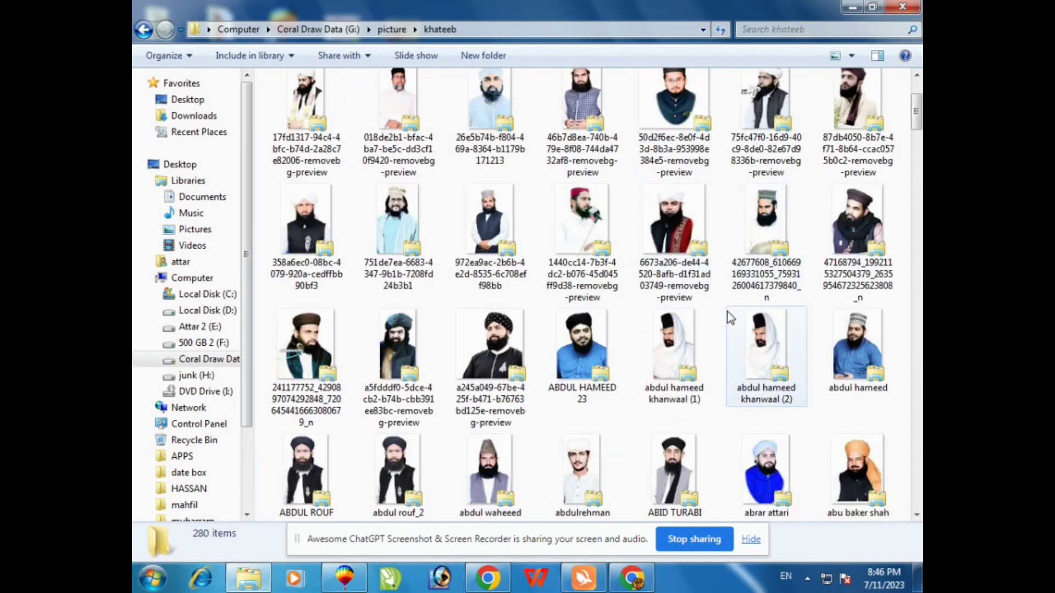
Add the portrait of the man in a black turban and blue shirt in front of the gate, about 3.95 by 5.24 inches
left_click_drag(581, 349, 520, 416)
left_click_drag(503, 335, 532, 408)
left_click_drag(677, 306, 623, 344)
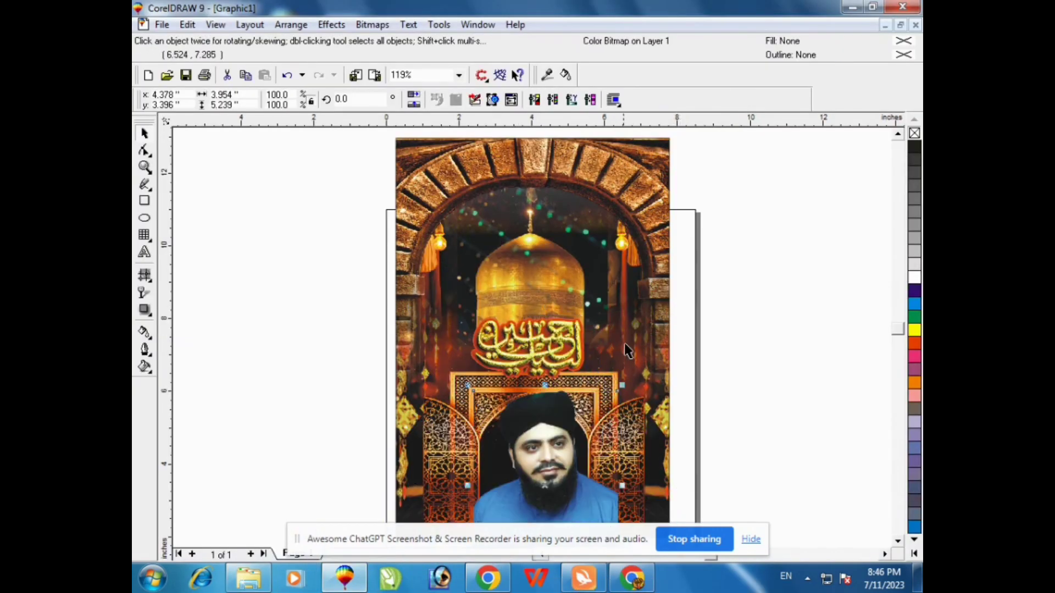
key("F4")
left_click_drag(536, 406, 530, 395)
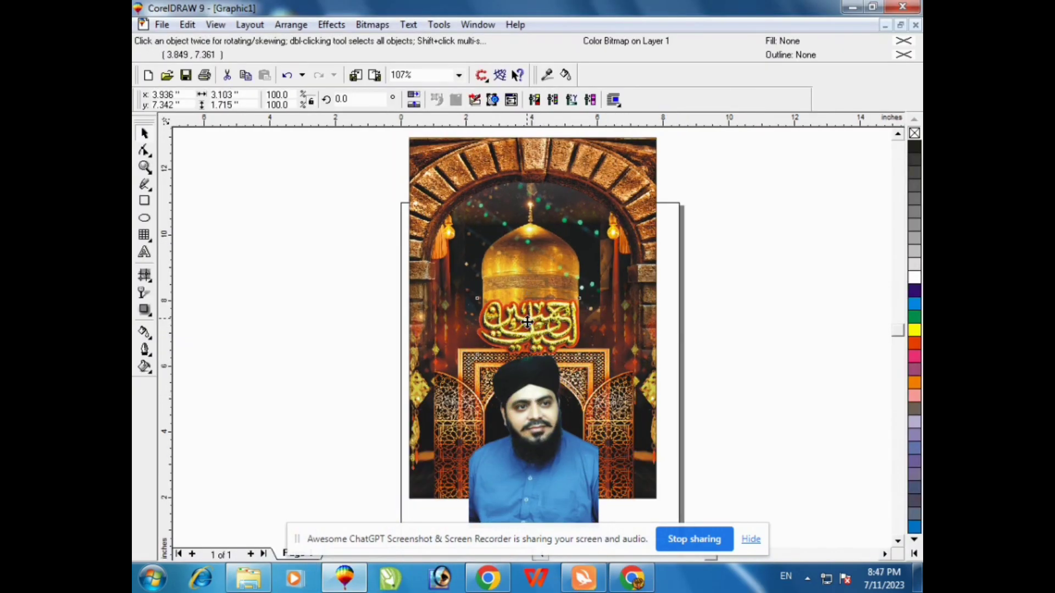
Move the calligraphy up onto the dome, then raise the portrait and enlarge it to about 4.17 by 5.53 inches
left_click_drag(527, 322, 529, 289)
left_click(534, 400)
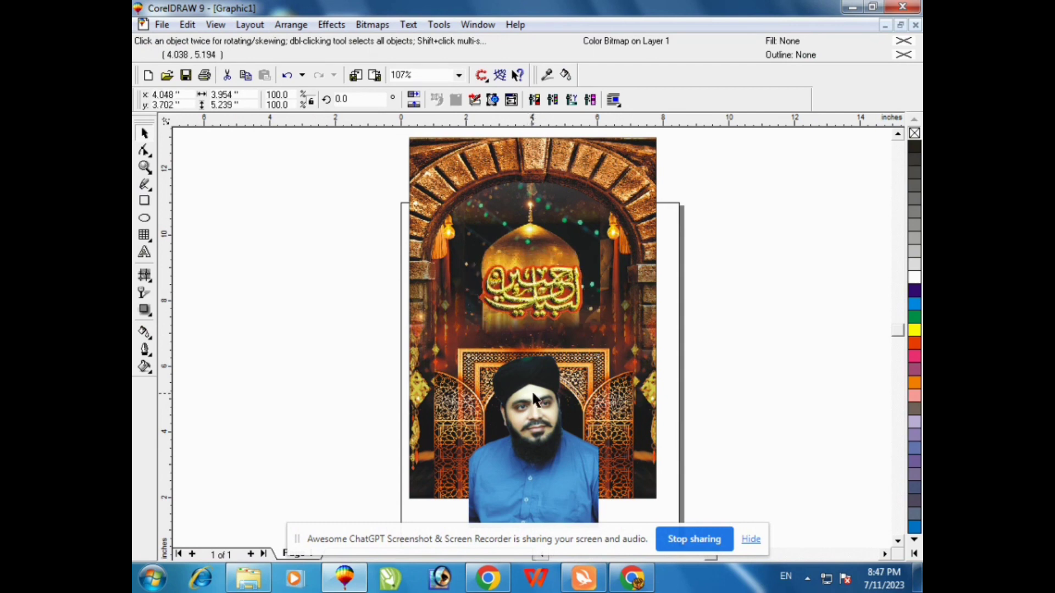
left_click_drag(532, 394, 535, 373)
left_click_drag(602, 334, 611, 327)
left_click_drag(535, 384, 537, 380)
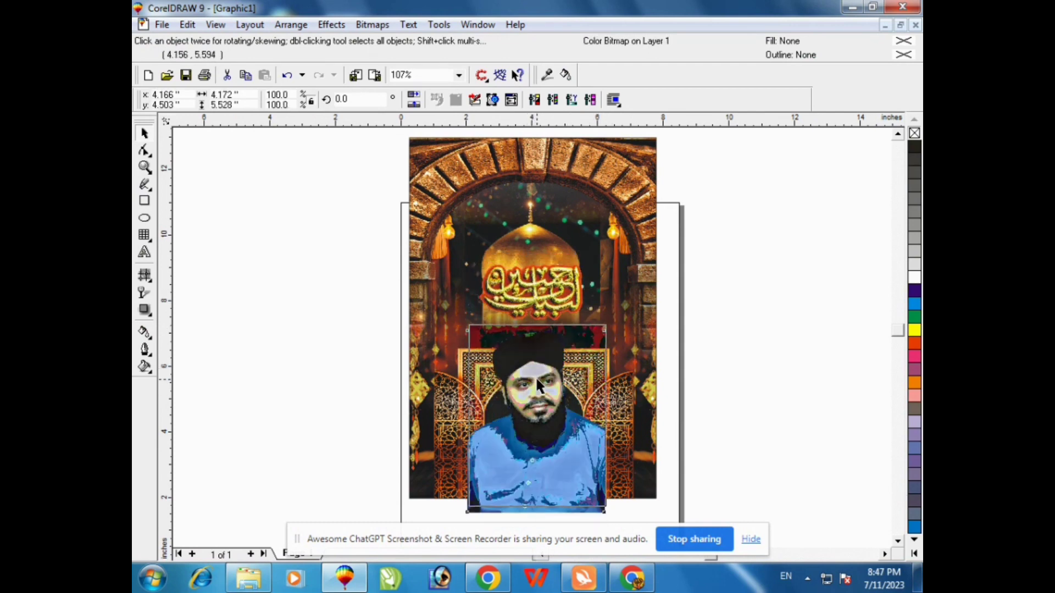
Place the portrait inside the poster frame as PowerClip content
left_click(332, 24)
mouse_move(348, 139)
left_click(511, 144)
left_click(497, 207)
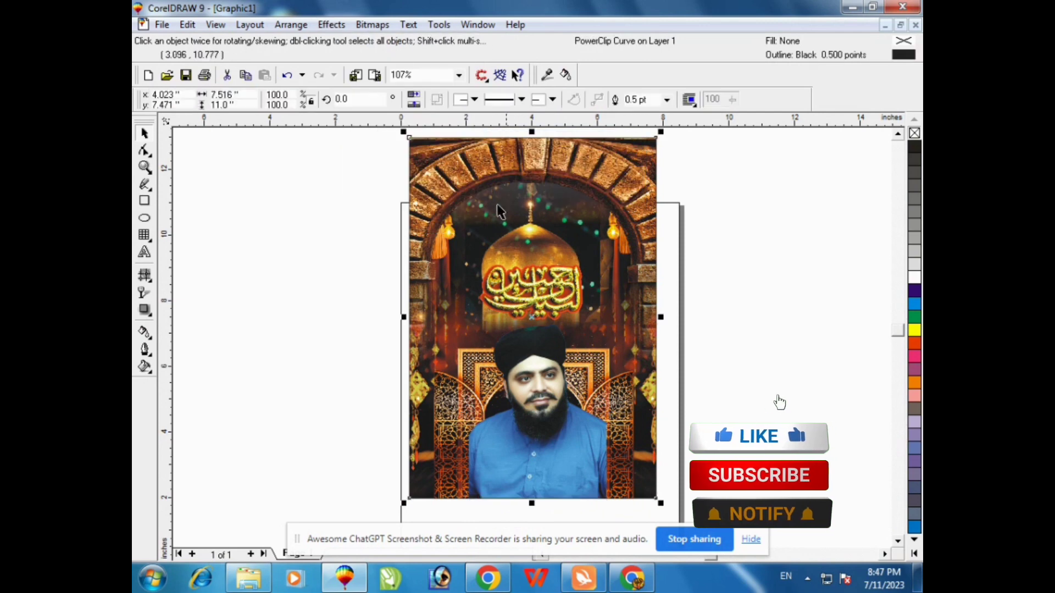
Adjust the dome picture's fountain transparency inside the PowerClip to fade it out just above the turban, and finish editing
right_click(537, 205)
left_click(577, 212)
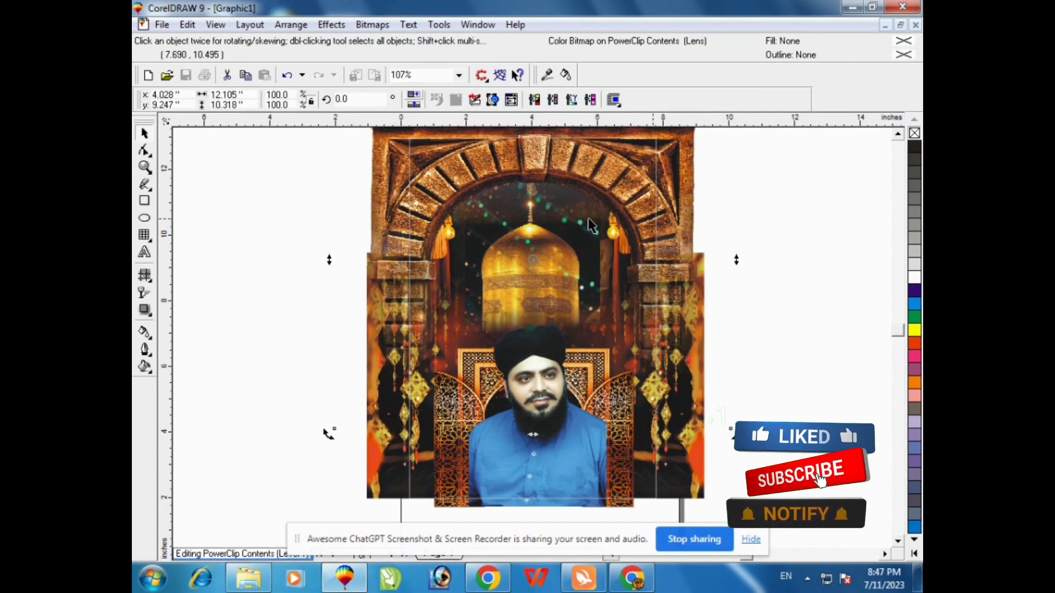
left_click(803, 146)
scroll(845, 163, "up", 1)
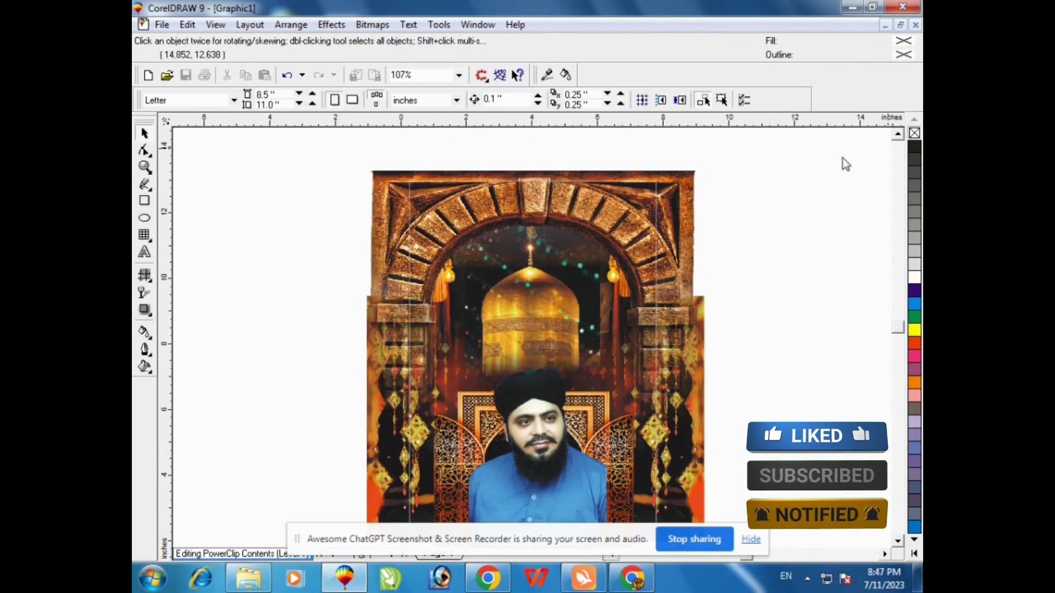
left_click_drag(842, 158, 412, 391)
left_click(143, 292)
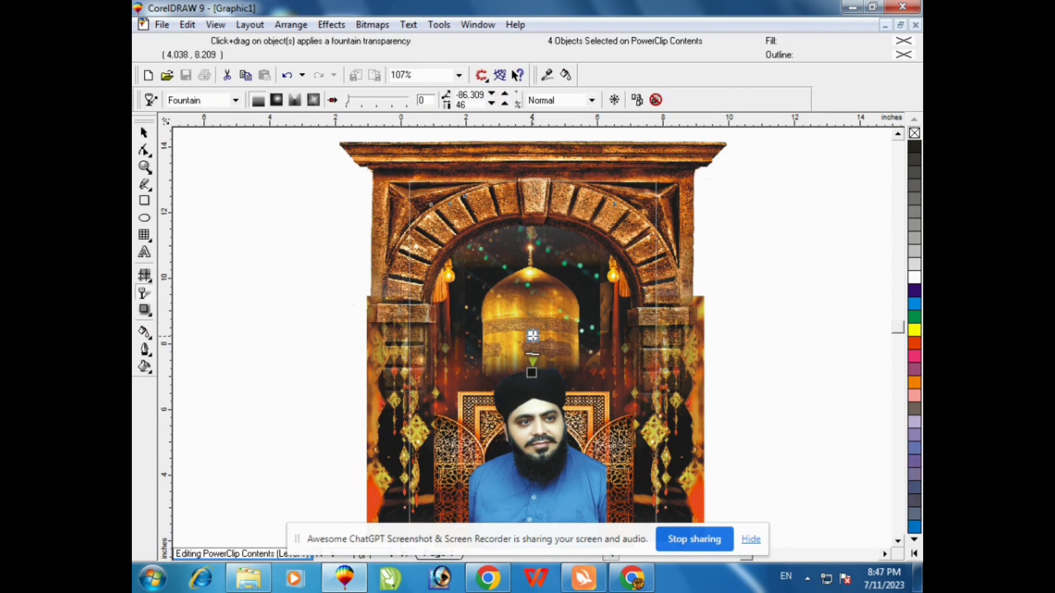
left_click_drag(533, 336, 532, 373)
left_click_drag(531, 336, 530, 328)
left_click_drag(532, 355, 533, 352)
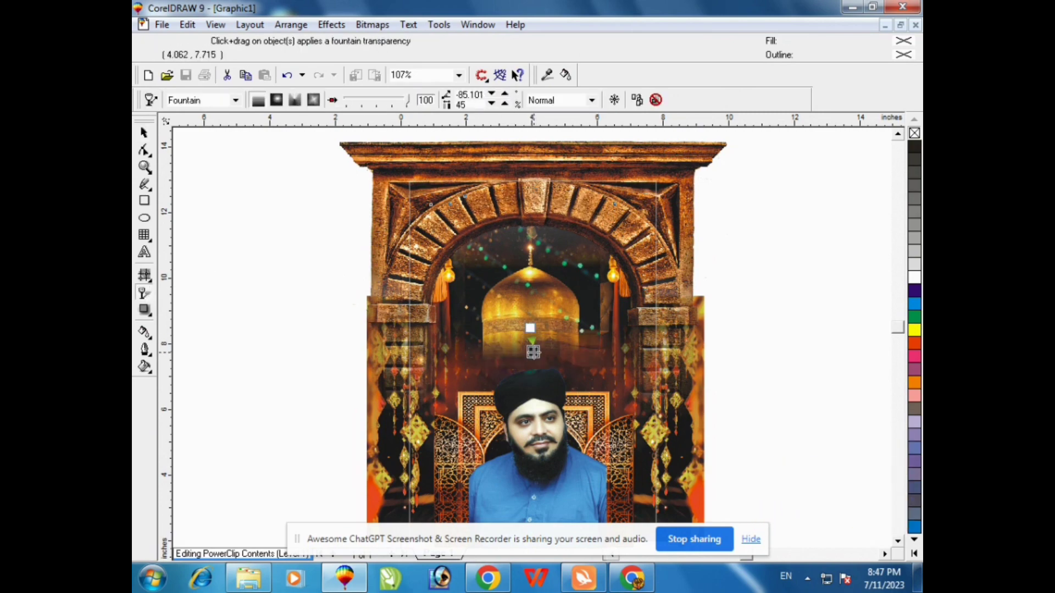
left_click(144, 132)
right_click(520, 204)
left_click(583, 230)
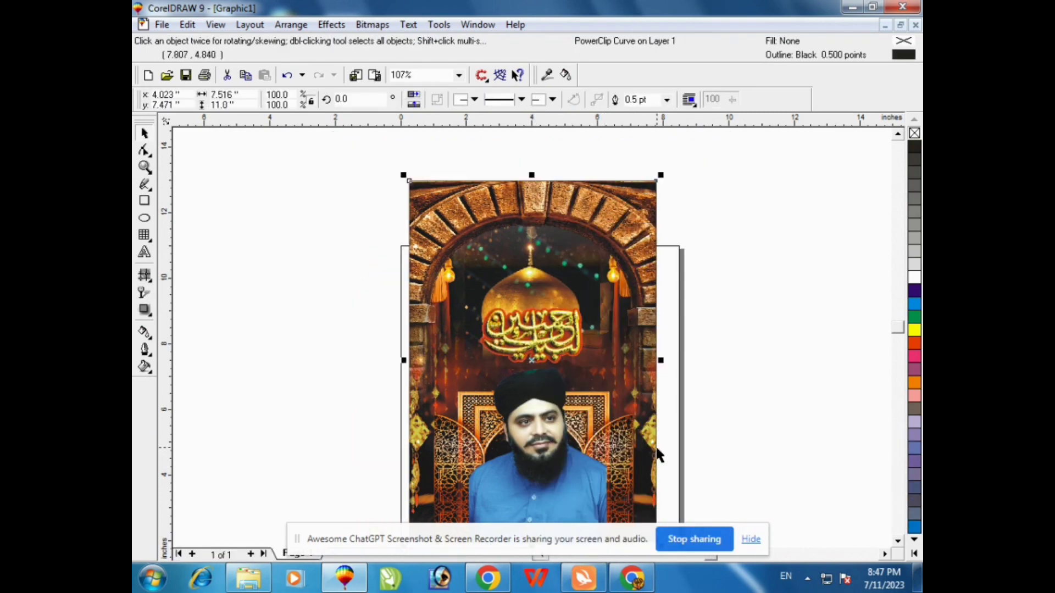
Edit the poster frame's PowerClip contents and enlarge the ornate gate around the portrait to about 7.77 by 7.53 inches
left_click(897, 540)
right_click(546, 282)
left_click(571, 221)
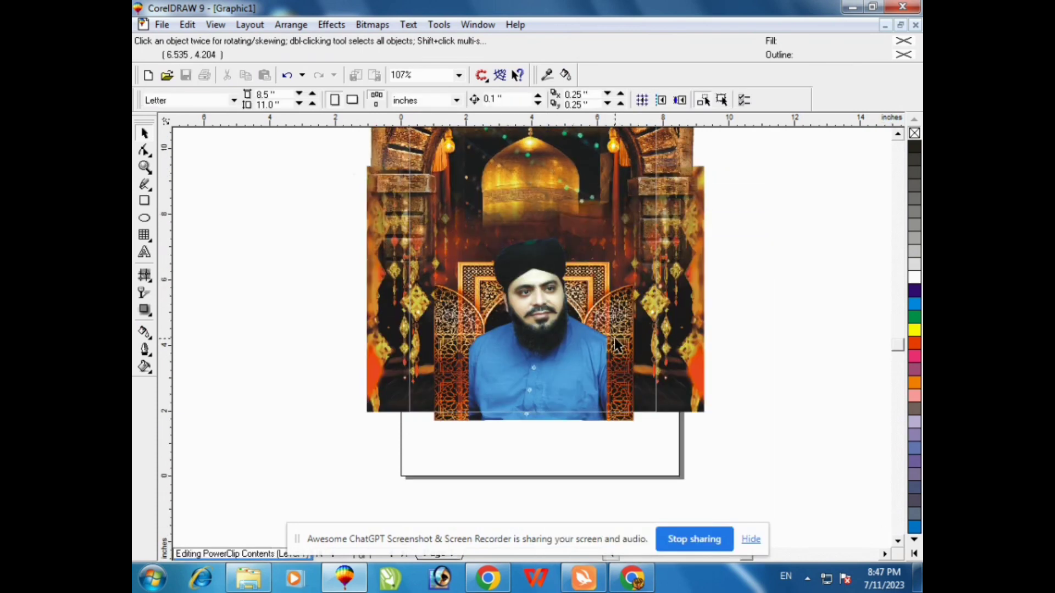
left_click(623, 285)
left_click_drag(775, 224, 419, 440)
left_click_drag(638, 426, 685, 458)
key("ctrl+z")
left_click(534, 339, "shift")
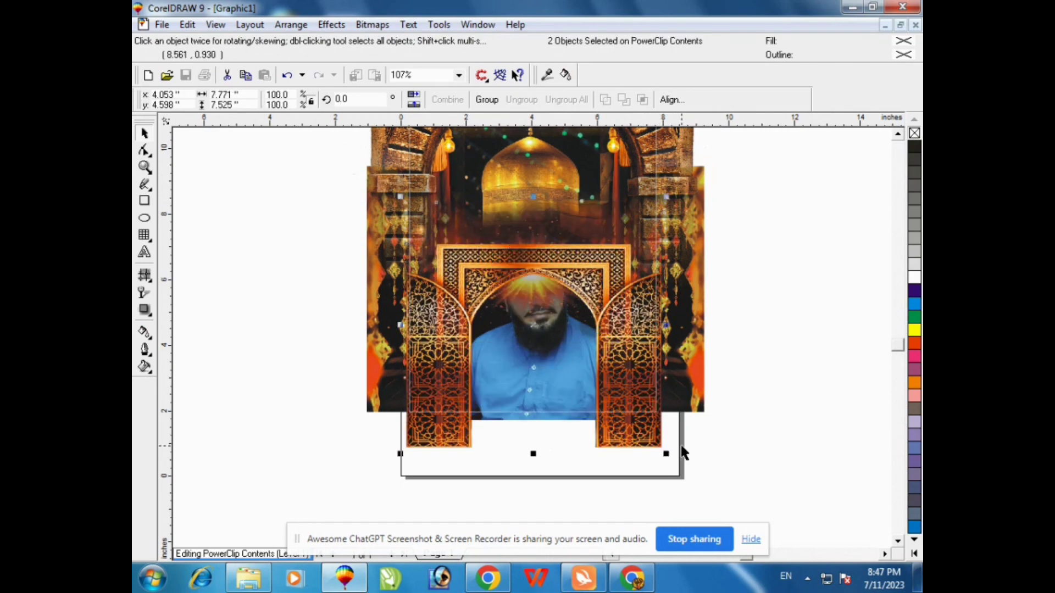
Bring the portrait in front of the enlarged gate within the PowerClip contents
left_click(556, 347)
right_click(530, 259)
left_click(604, 312)
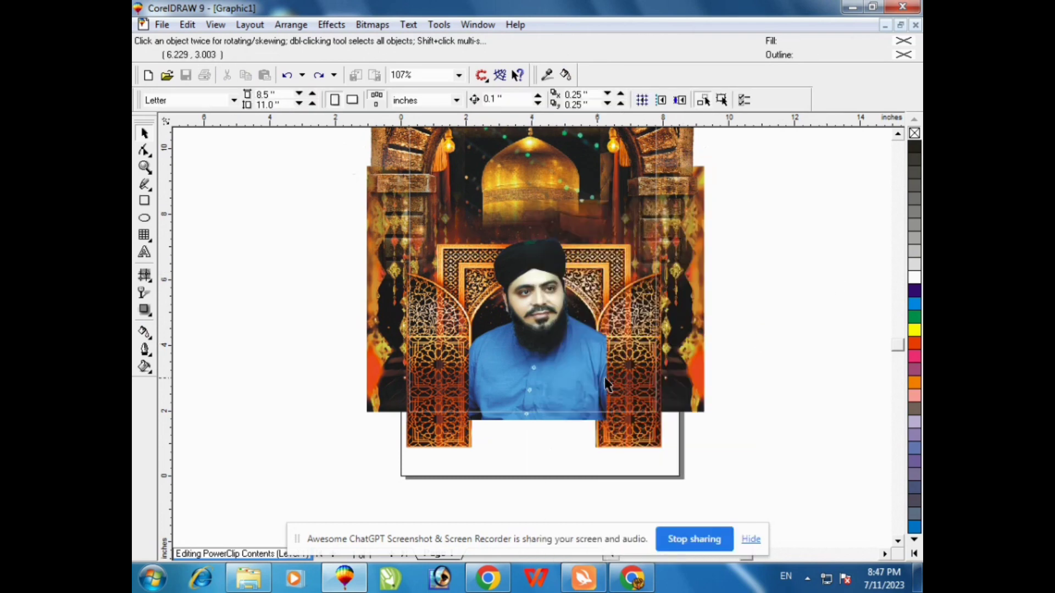
Crop the portrait's sides to about 3.77 inches wide with the Shape tool to fit between the gate panels, and finish editing the contents
left_click(144, 293)
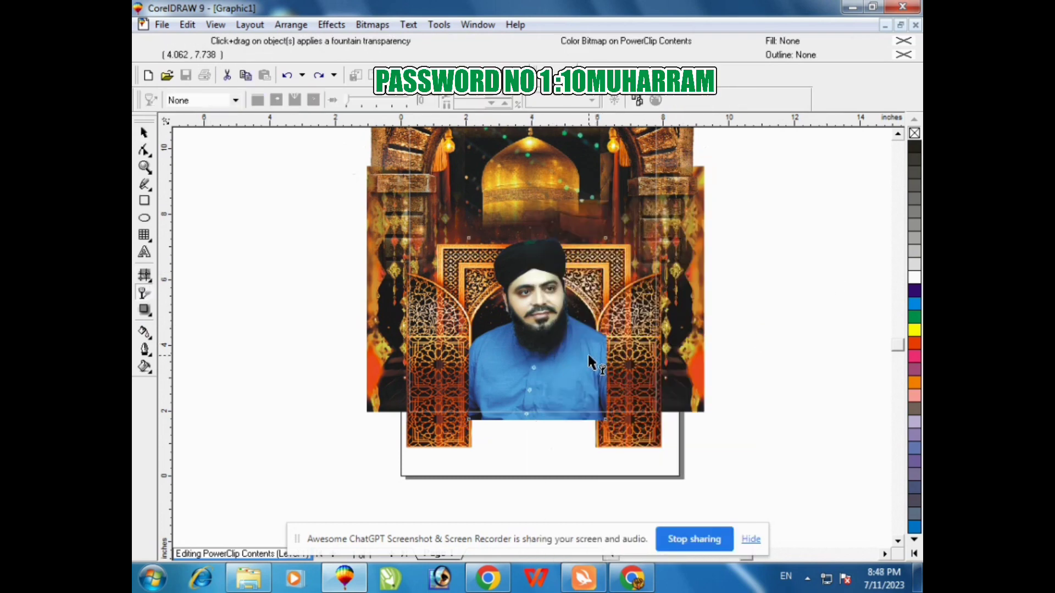
left_click(143, 149)
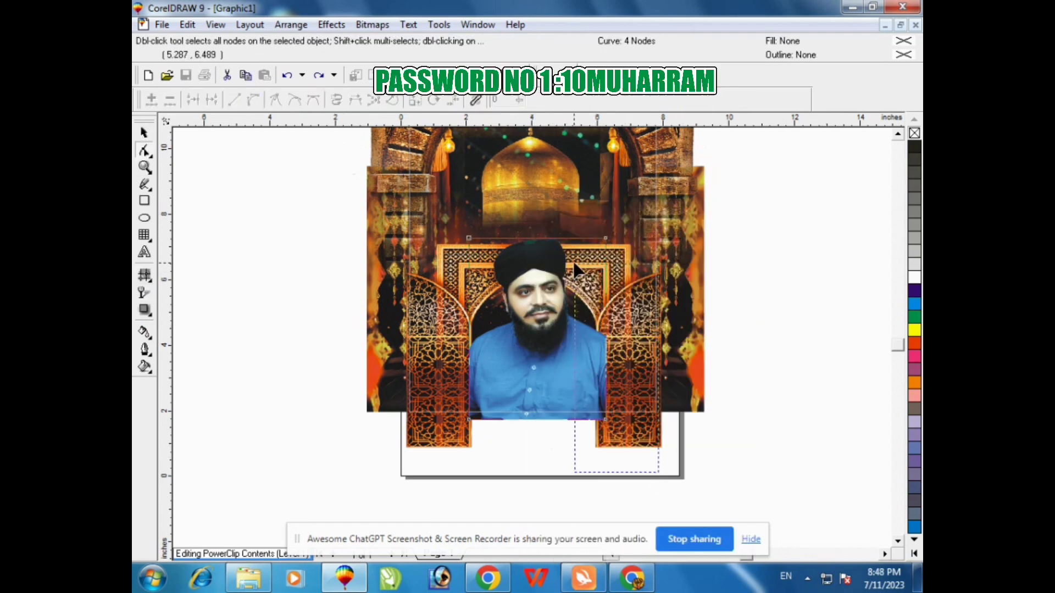
left_click_drag(575, 264, 596, 239)
left_click_drag(486, 403, 415, 211)
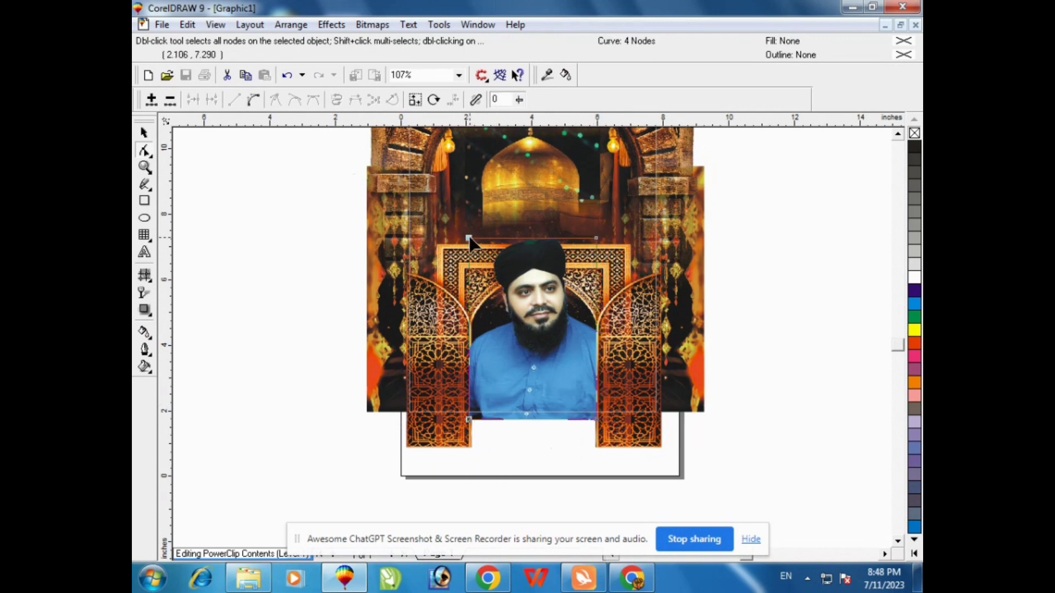
left_click_drag(470, 238, 474, 240)
left_click(145, 133)
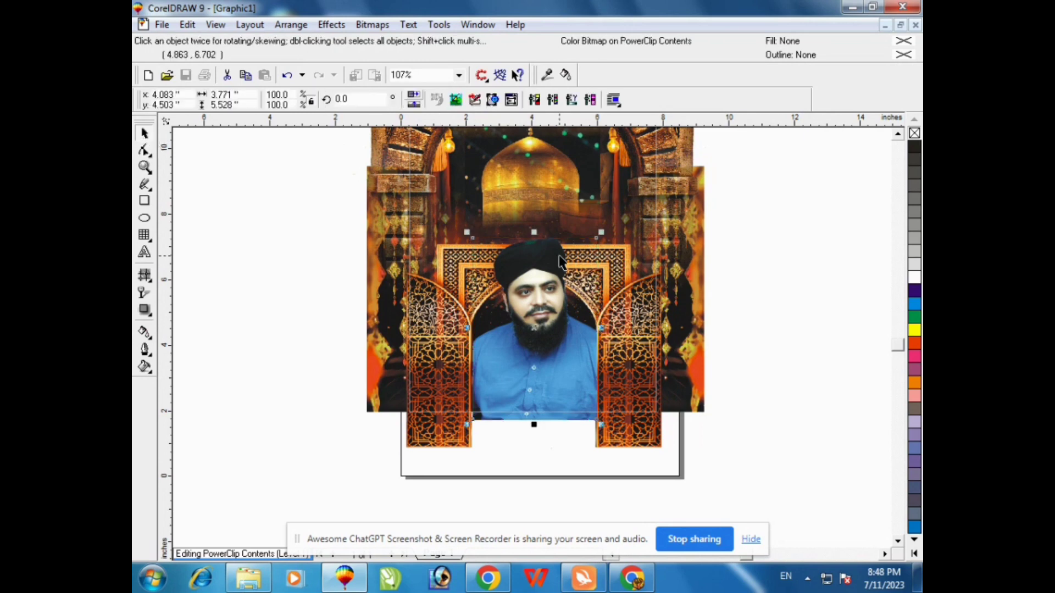
right_click(559, 256)
left_click(595, 230)
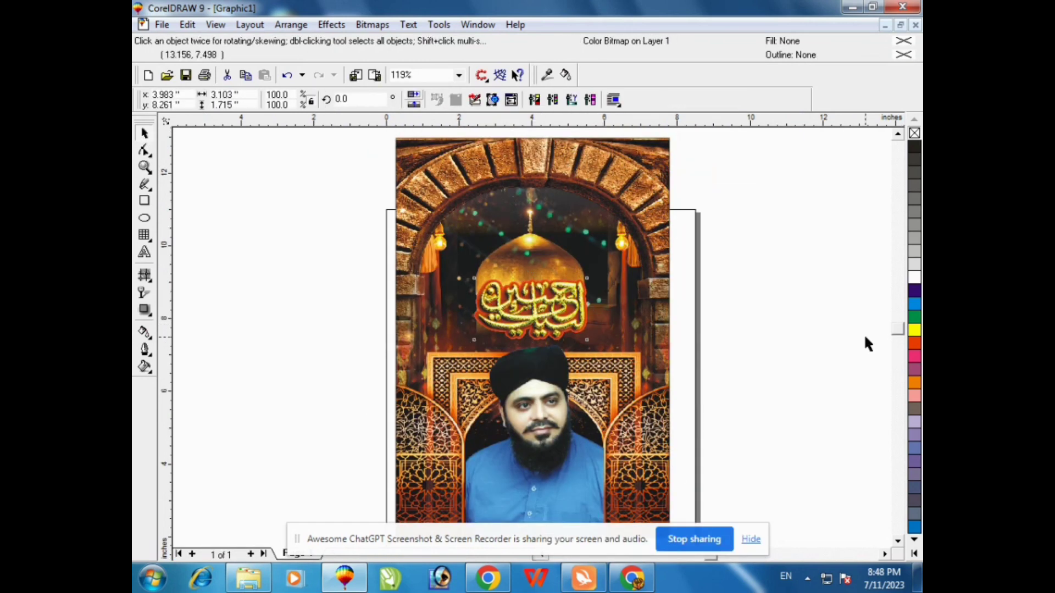
left_click(864, 334)
left_click(900, 540)
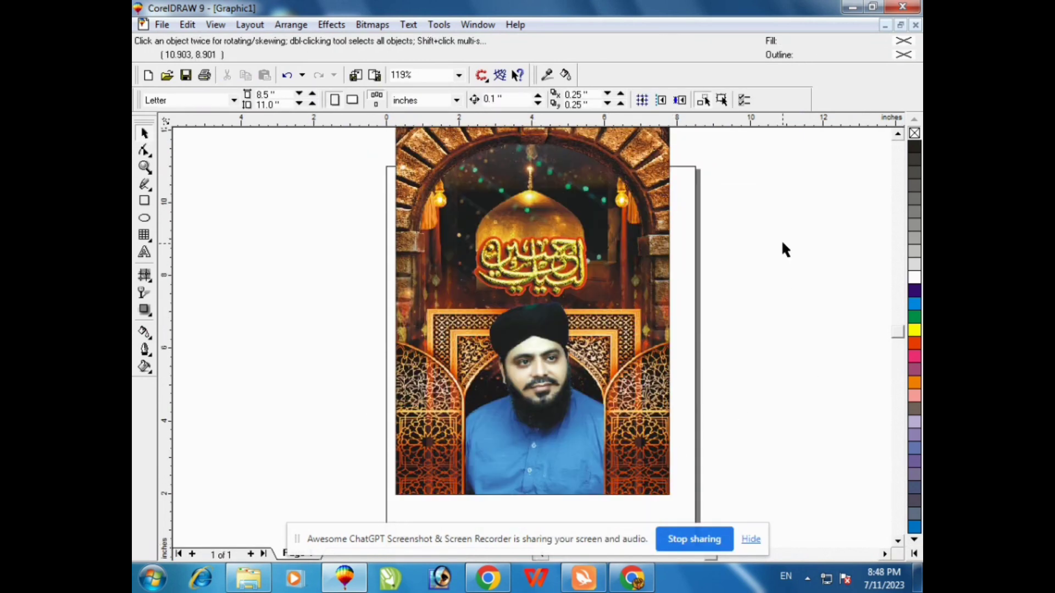
scroll(791, 203, "up", 1)
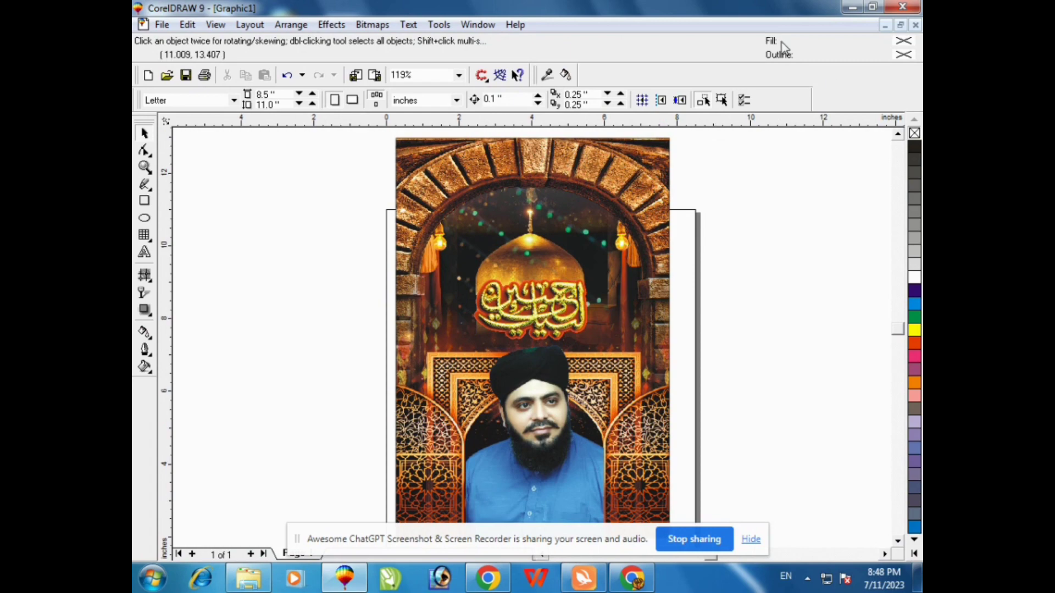
Switch to Windows Explorer and open the date box folder inside data on the Attar 2 (E:) drive
left_click(851, 9)
left_click(221, 360)
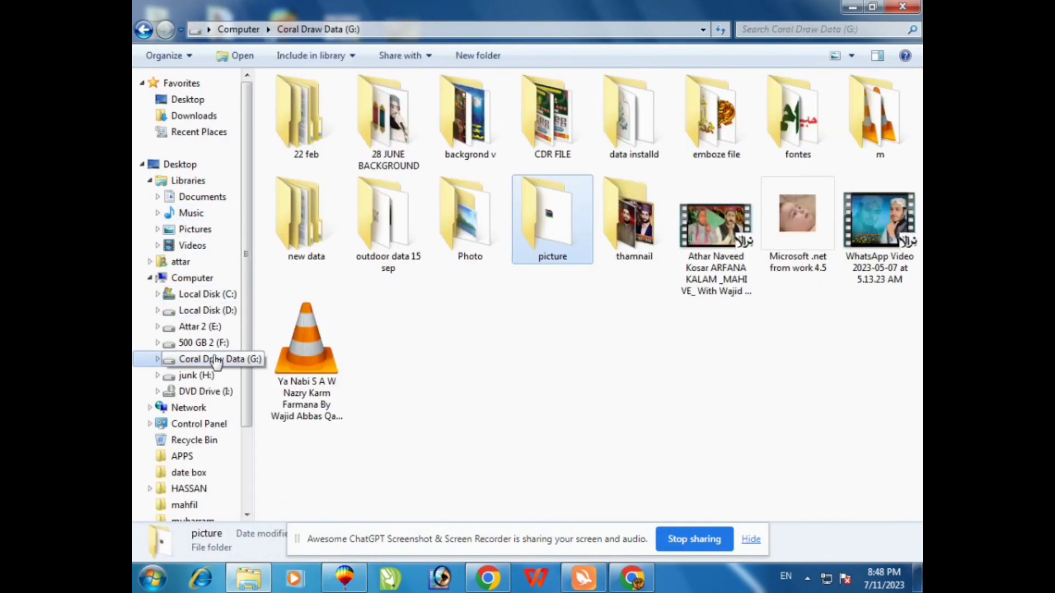
left_click(215, 328)
double_click(315, 120)
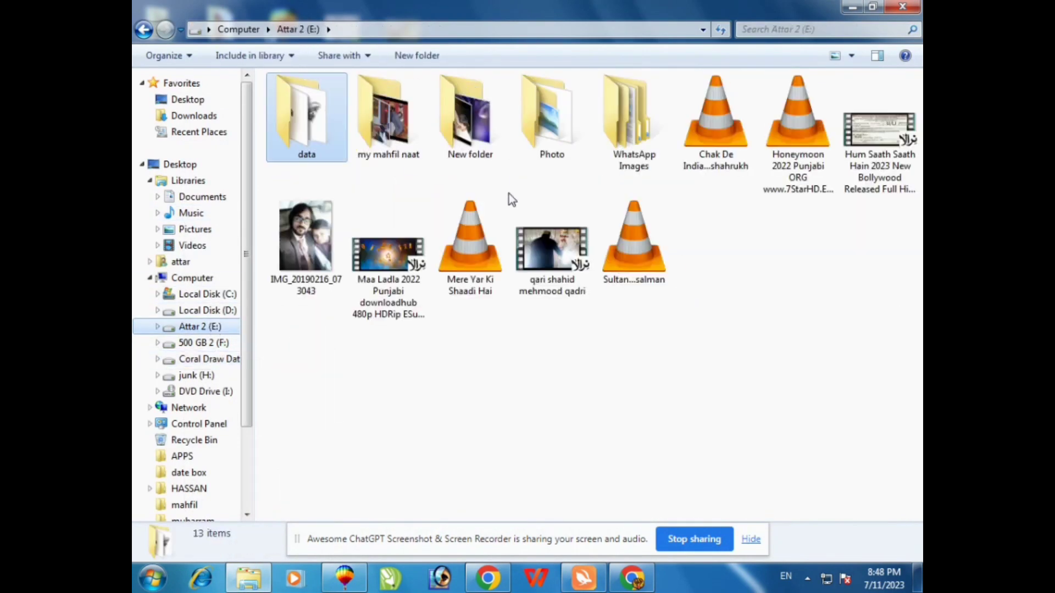
double_click(561, 144)
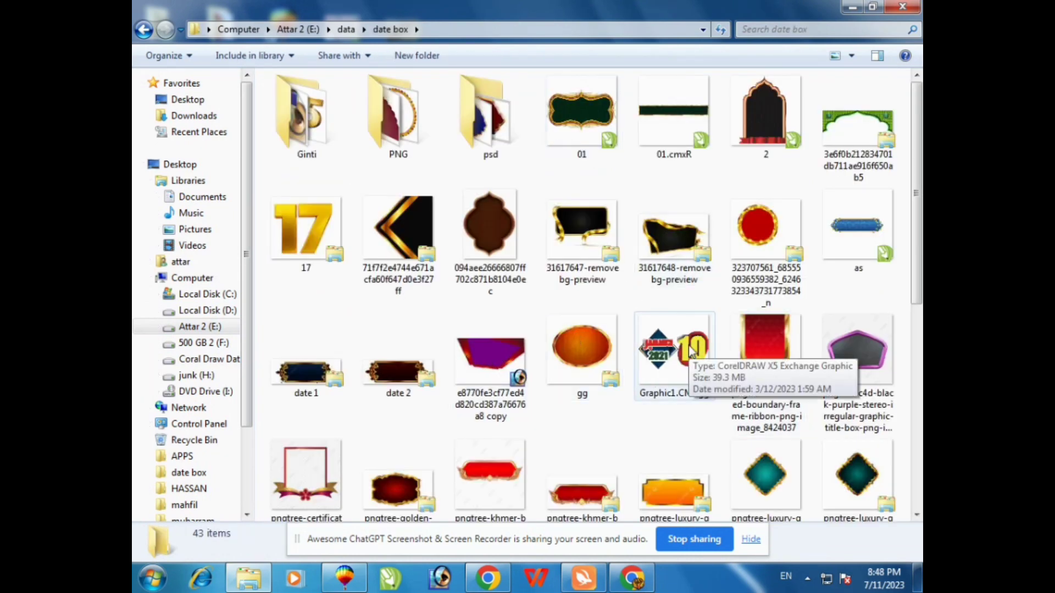
Add the gold 17 picture to the poster's upper right corner, scaled down to about 1.03 by 0.89 inches
left_click_drag(305, 231, 674, 311)
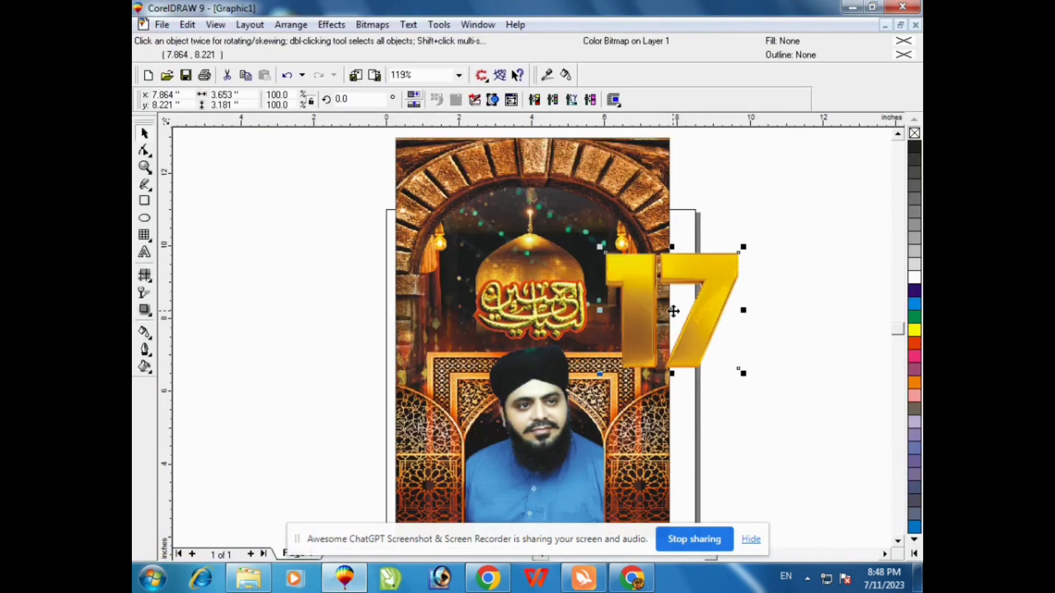
left_click_drag(742, 245, 705, 281)
left_click_drag(641, 162, 645, 157)
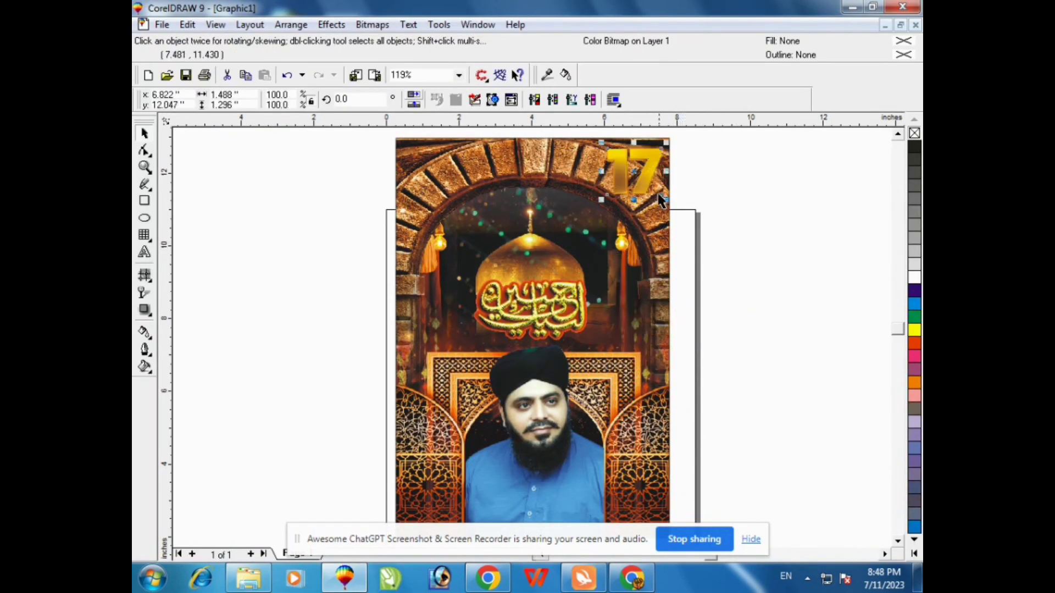
left_click_drag(662, 193, 654, 158)
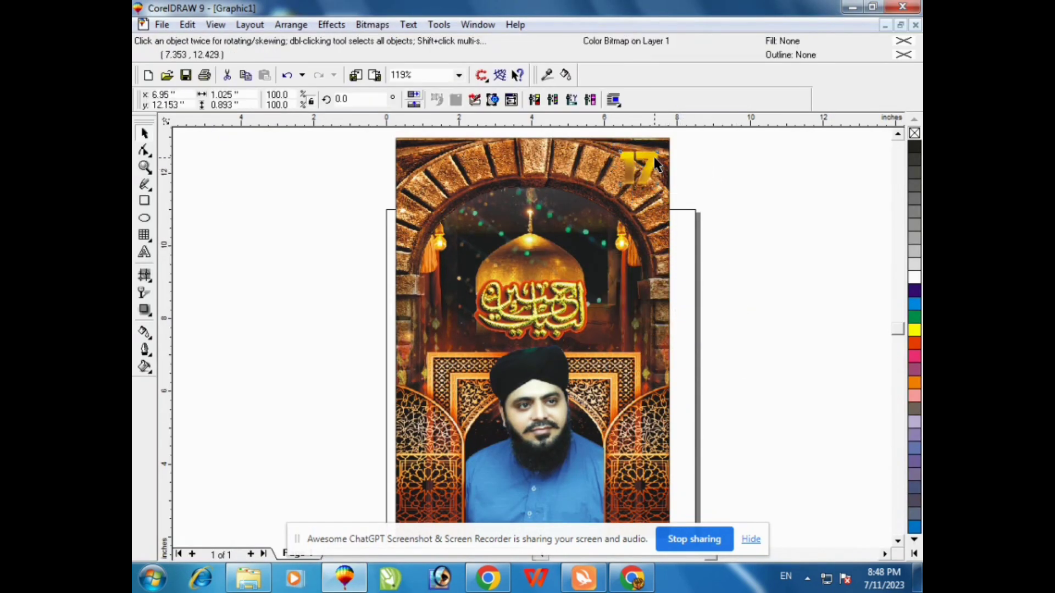
left_click(724, 169)
left_click(651, 179)
left_click(742, 195)
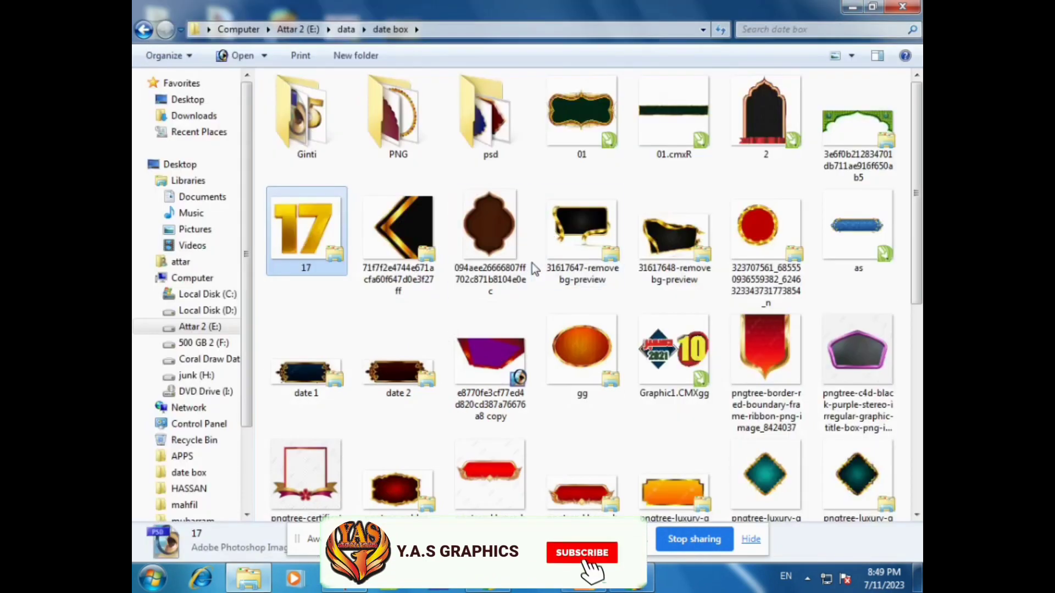
Add the gold 10 picture from the date box folder beside the dome's spire, about 1.15 by 1.05 inches, and delete the 17
scroll(532, 262, "down", 3)
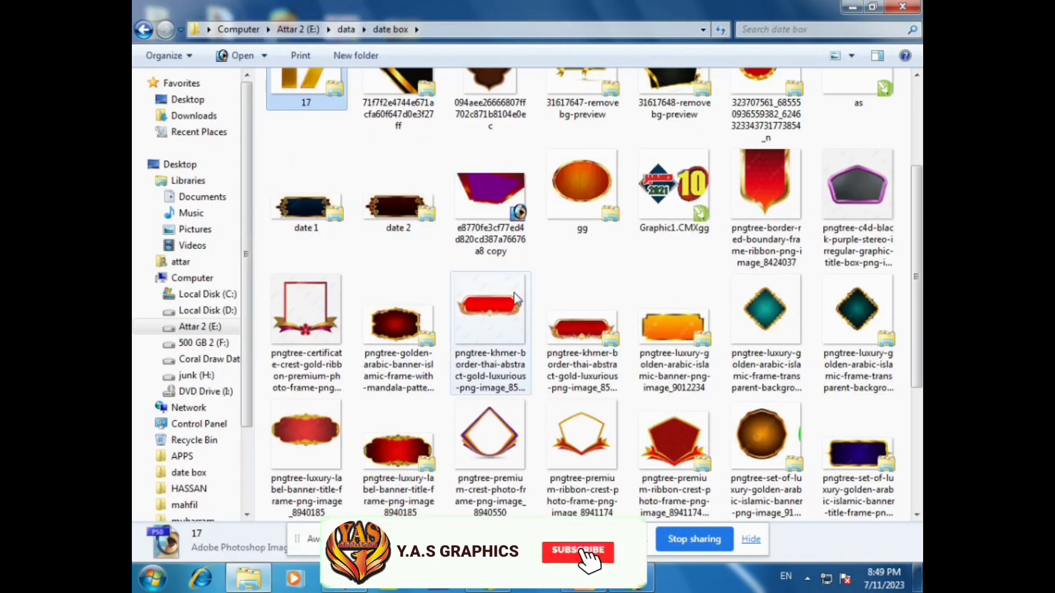
scroll(667, 335, "down", 4)
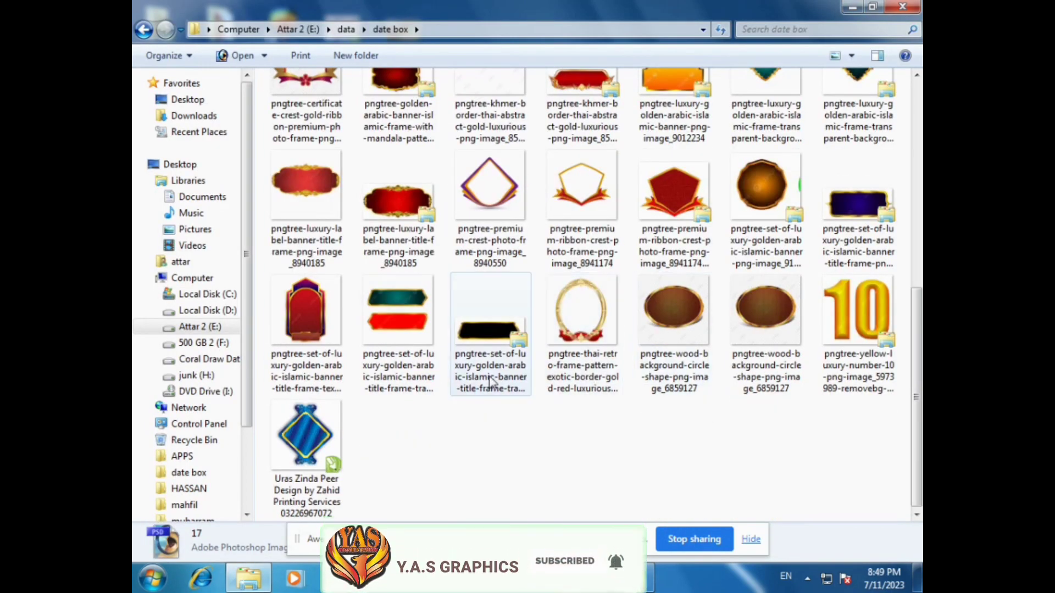
left_click_drag(857, 310, 549, 215)
key("F4")
key("Delete")
left_click(695, 232)
Launch InPage 3 Professional and create a new document
left_click(153, 578)
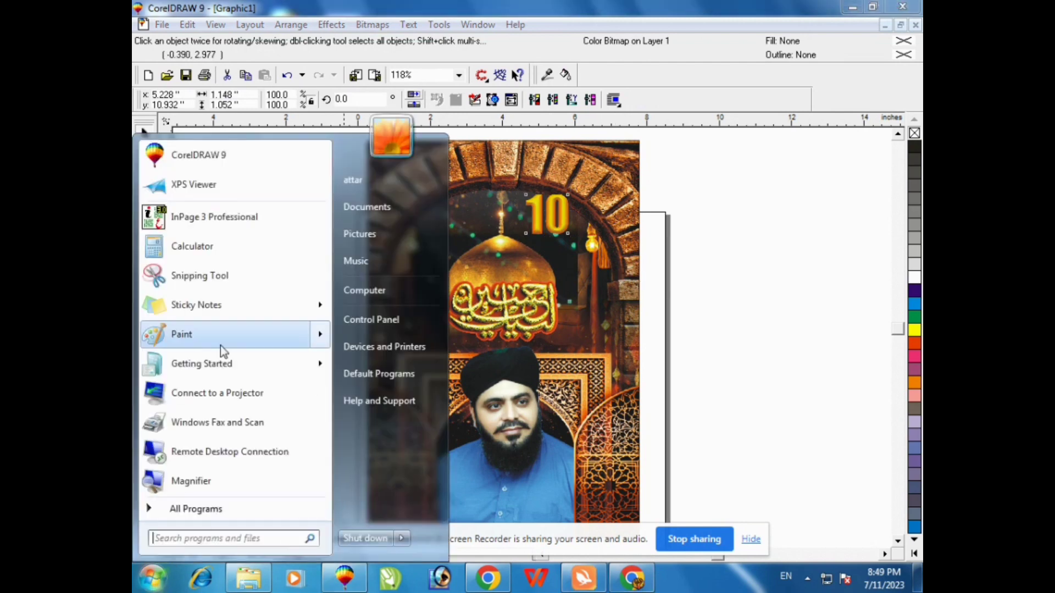
left_click(220, 341)
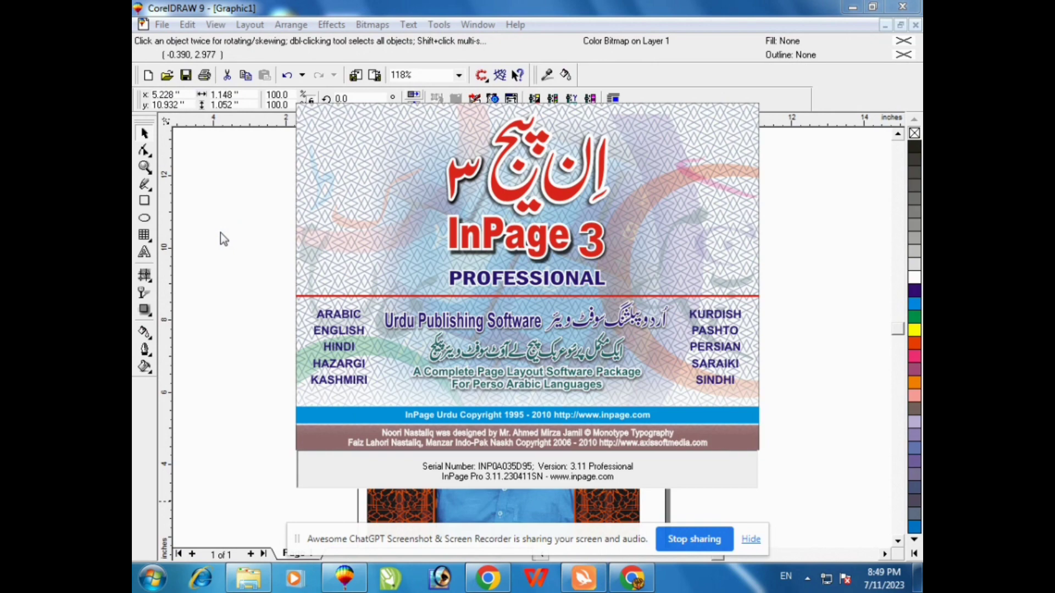
key("Return")
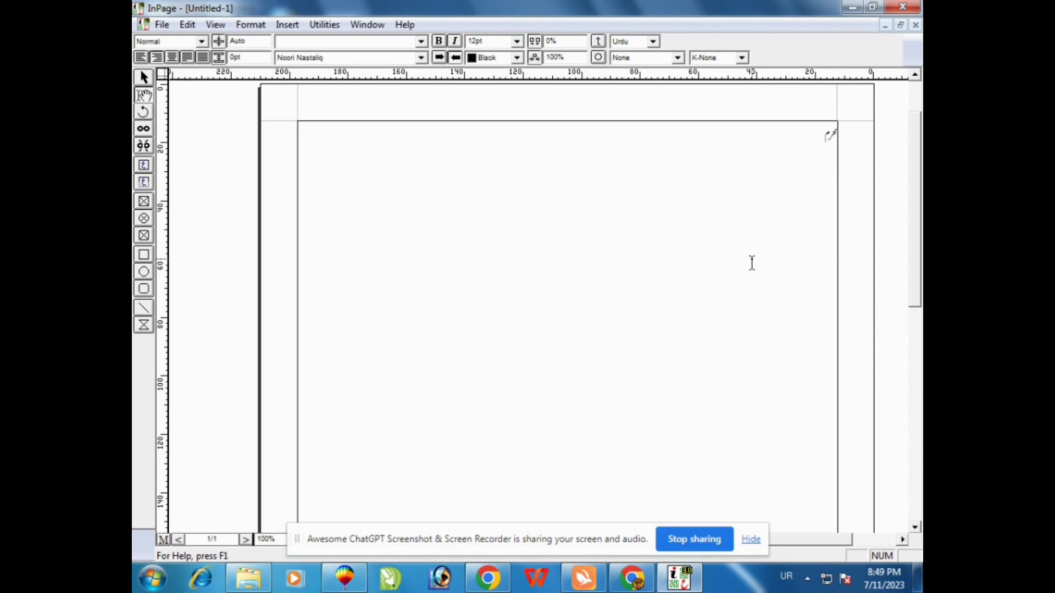
Enter the text محرم الحرام and format it in Faiz Nastaliq at 36 pt
left_click(328, 59)
left_click(327, 78)
left_click(518, 42)
left_click(504, 111)
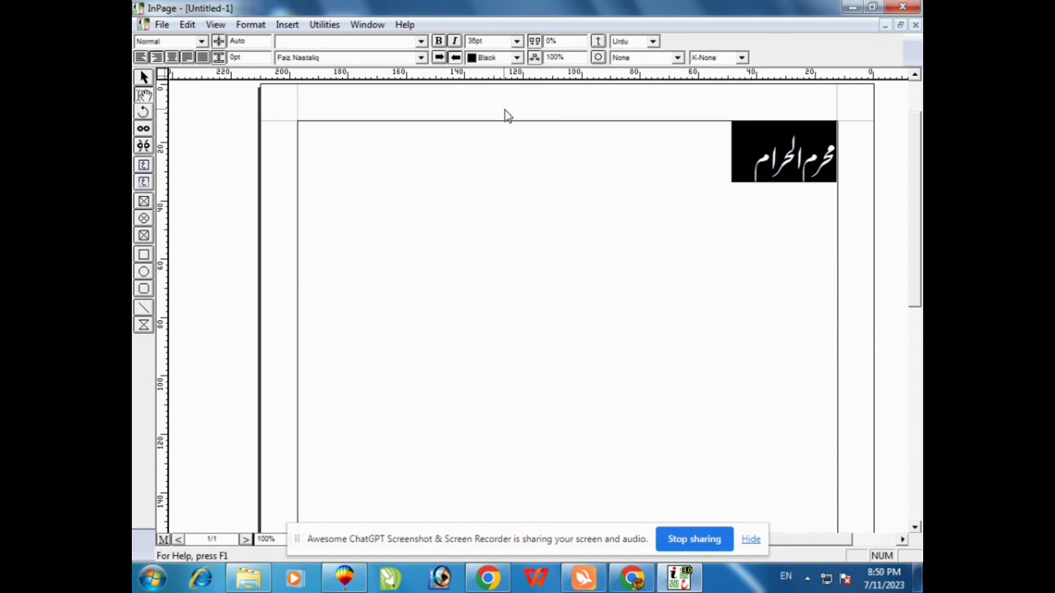
left_click(584, 230)
Export the page as an EPS picture named ghjgh in the Documents folder, overwriting the existing file
left_click(163, 25)
left_click(209, 209)
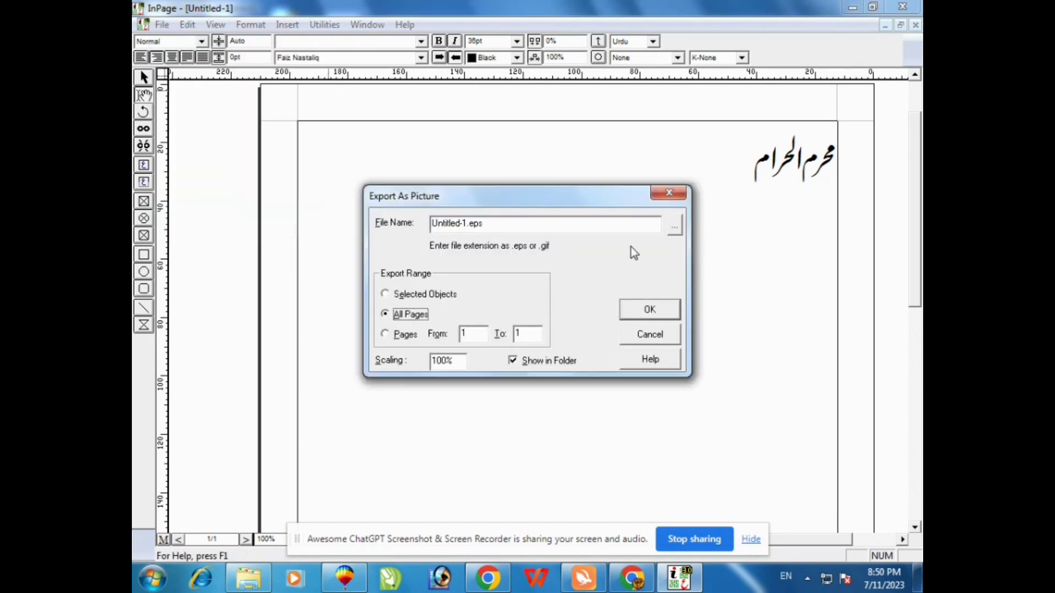
left_click(643, 306)
left_click(465, 378)
left_click(464, 404)
left_click(511, 355)
type("ghgh")
left_click(662, 355)
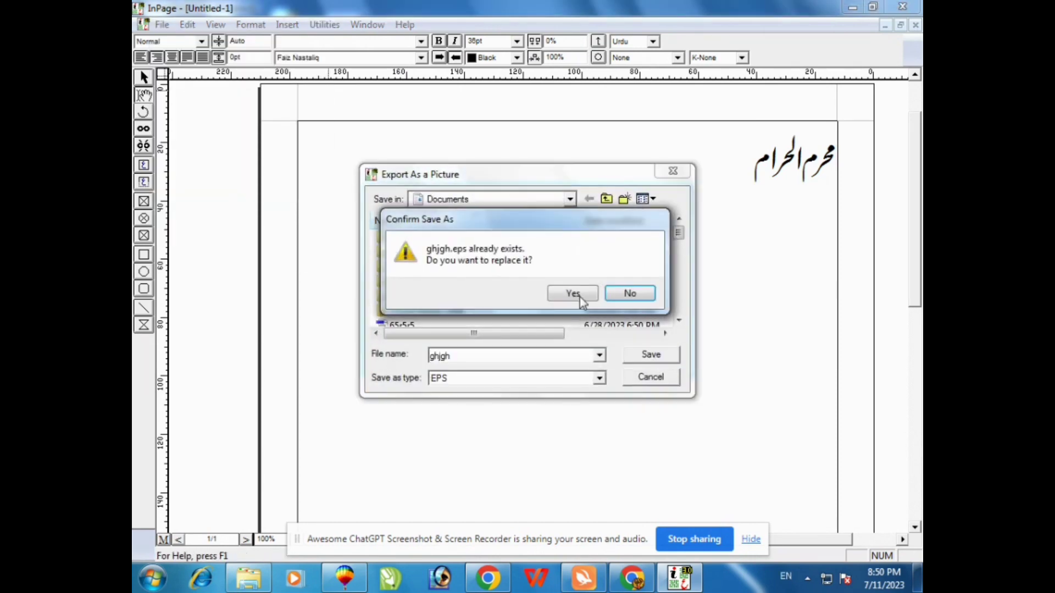
left_click(578, 294)
left_click(667, 309)
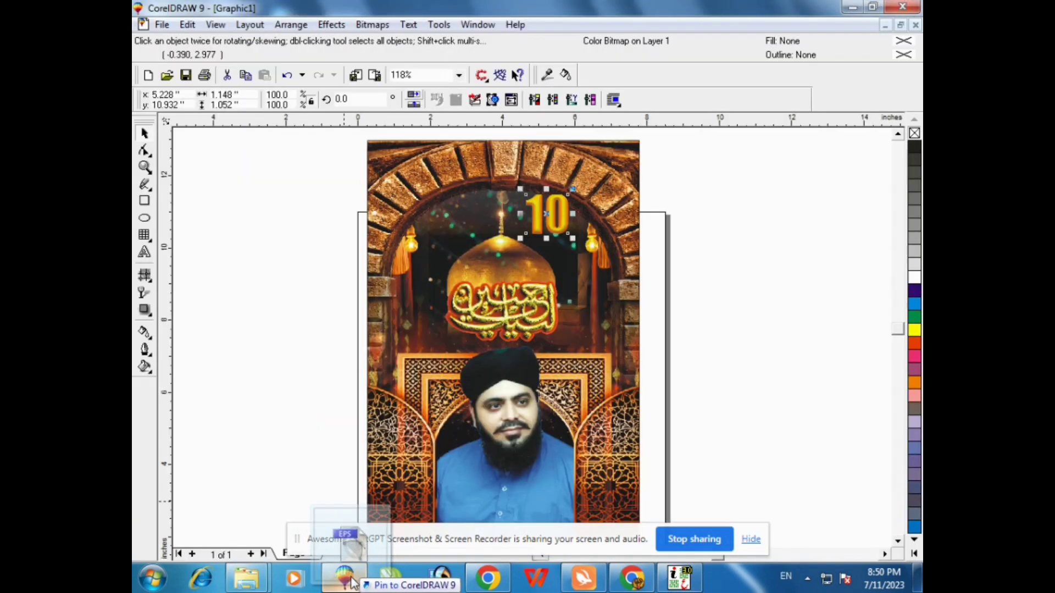
Switch to CorelDRAW, import the ghjgh EPS lettering, enlarge it to about 1.49 by 0.88 inches and place it above the poster
left_click(462, 354)
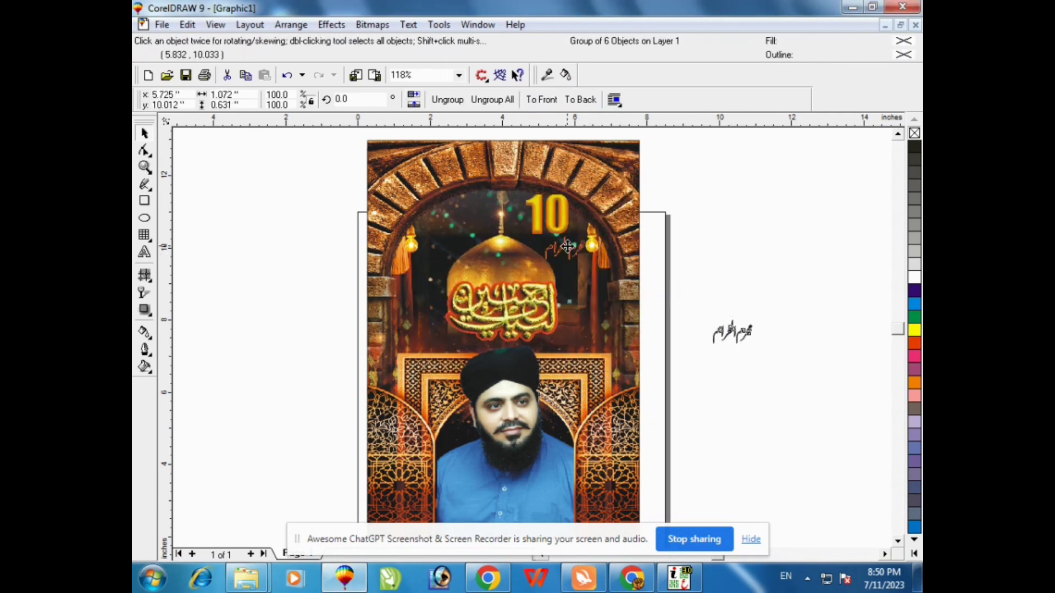
left_click(144, 167)
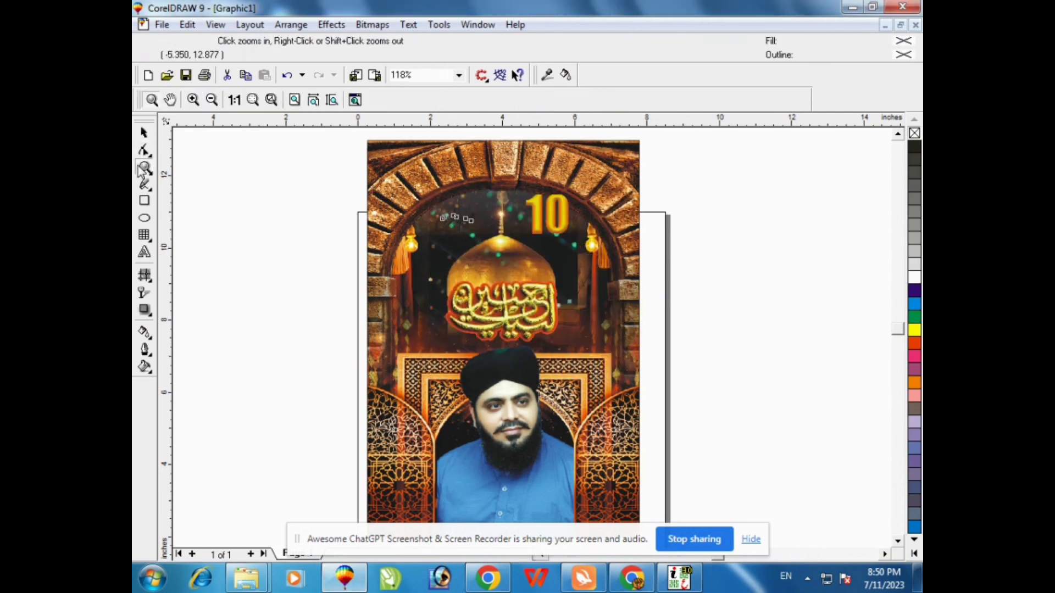
left_click(550, 214)
key("space")
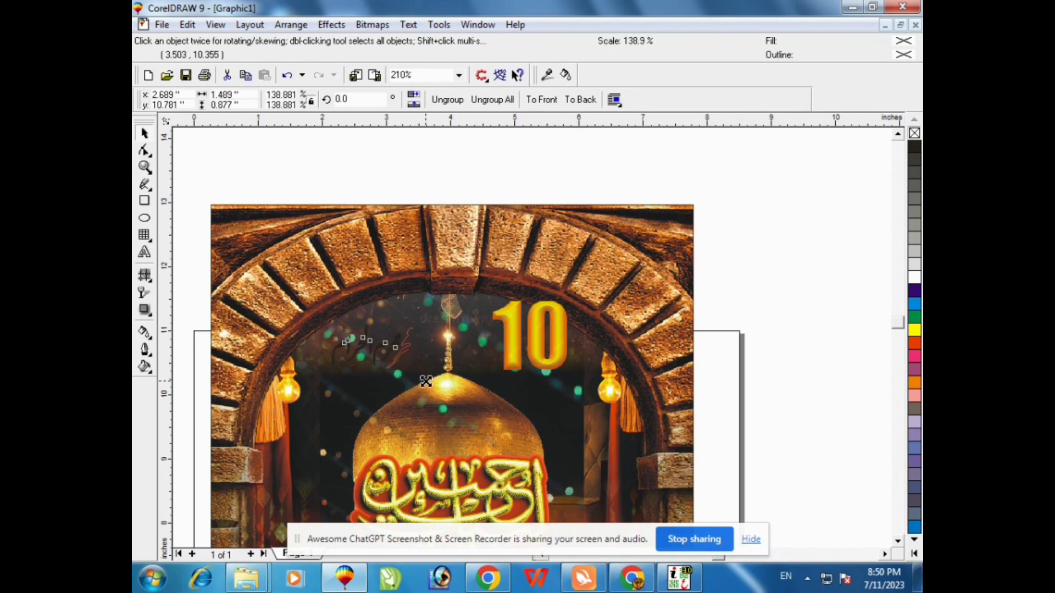
mouse_move(363, 353)
left_mouse_down()
mouse_move(506, 169)
mouse_move(531, 163)
left_mouse_up()
Ungroup the imported lettering and move its letters closer together into a compact arrangement
right_click(529, 163)
left_click(544, 207)
left_click(529, 163)
left_click(522, 172)
left_click(512, 164)
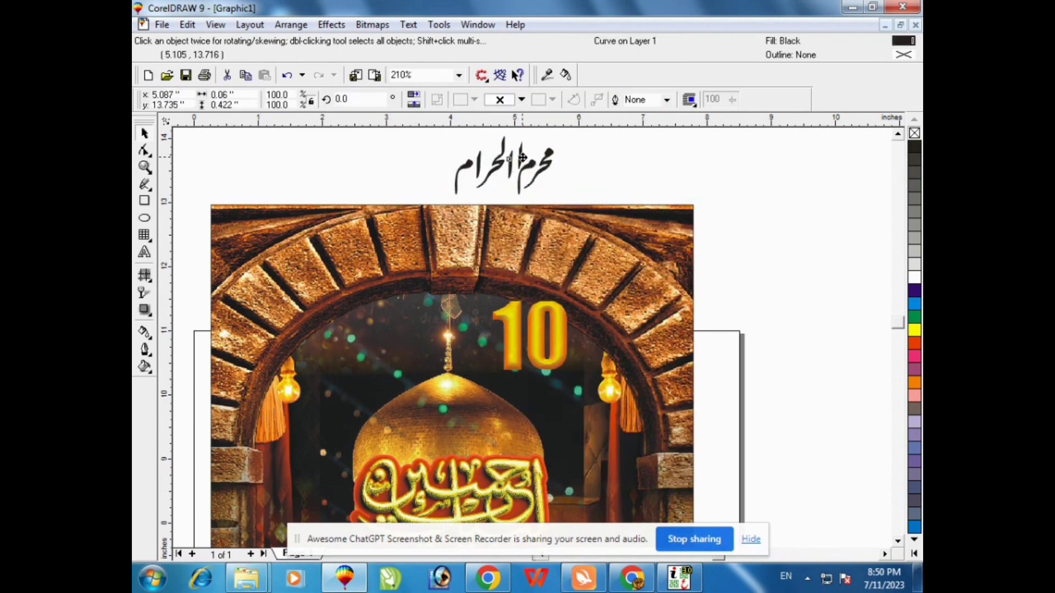
left_click_drag(432, 144, 522, 202)
mouse_move(502, 168)
left_mouse_down()
mouse_move(493, 158)
mouse_move(482, 168)
mouse_move(608, 247)
left_mouse_up()
Combine all six pieces of the rearranged lettering into a single curve
left_click(603, 173)
left_click(775, 150)
left_click(897, 134)
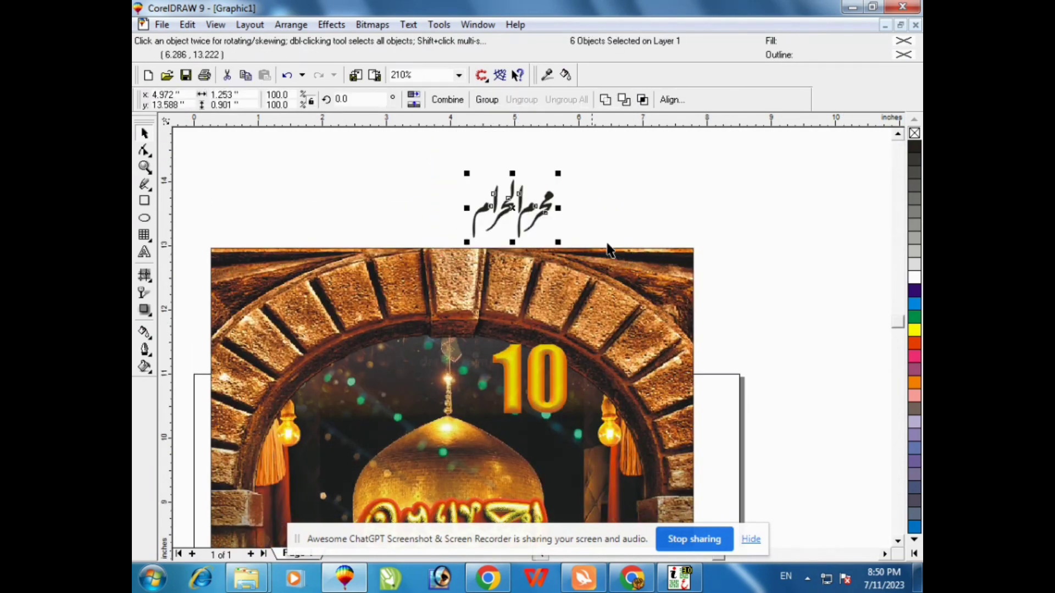
left_click(456, 102)
Place the lettering across the spire from the 10 in white, about 1.52 by 1.09 inches, and reduce the 10 to about 1.01 by 0.92 inches
left_click_drag(460, 282, 378, 396)
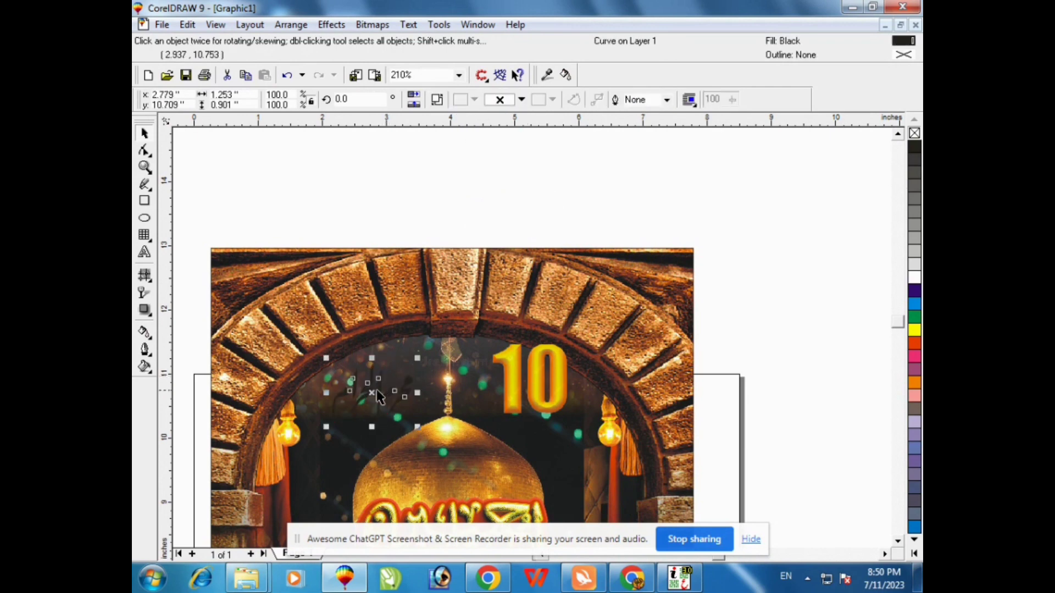
left_click(915, 278)
left_click_drag(418, 358, 431, 348)
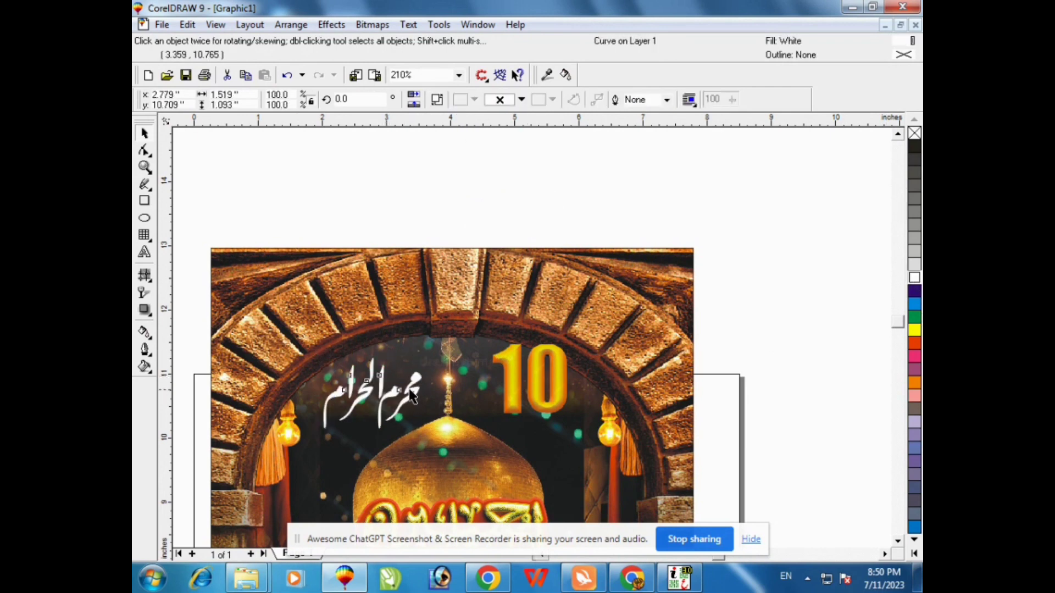
mouse_move(526, 385)
left_mouse_down()
mouse_move(484, 384)
mouse_move(516, 386)
left_mouse_up()
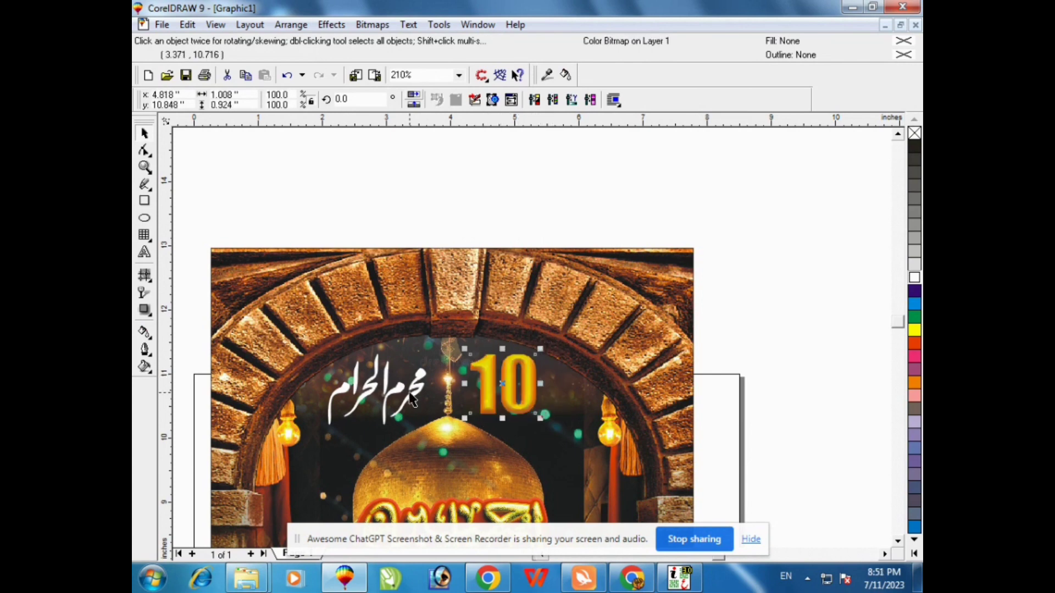
Give the white lettering a black 10-point outline with rounded corners, placed behind the fill and scaled with the image
left_click(346, 392)
key("F12")
left_click(440, 181)
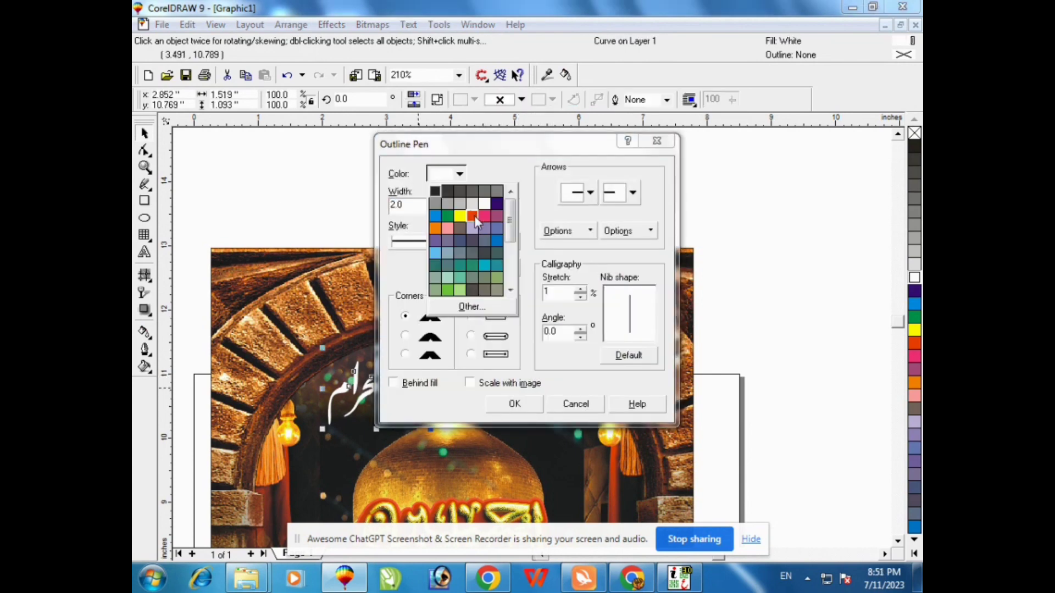
left_click(471, 231)
left_click(446, 173)
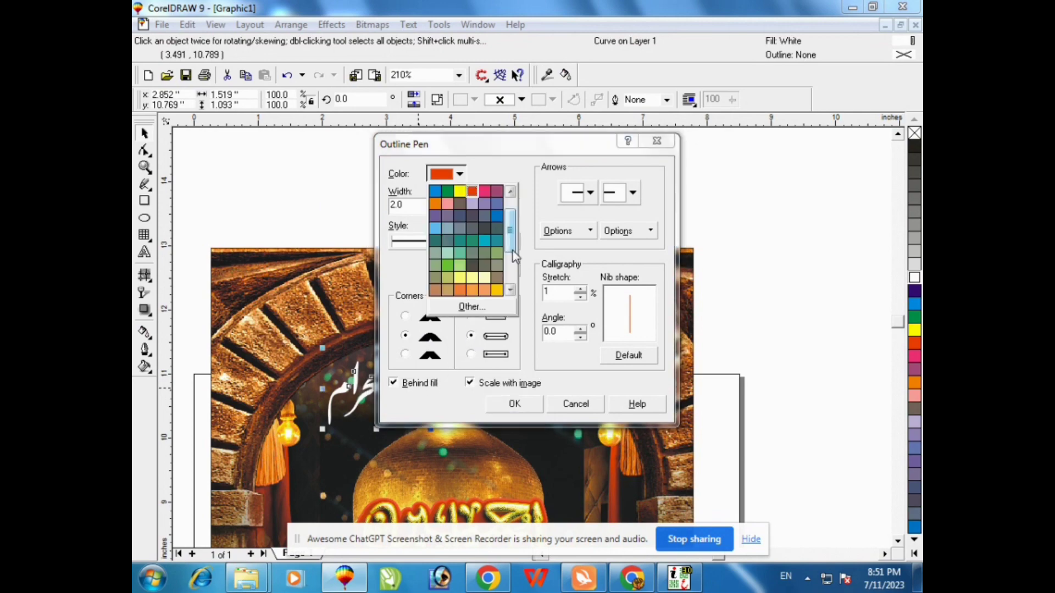
left_click(434, 190)
key("F12")
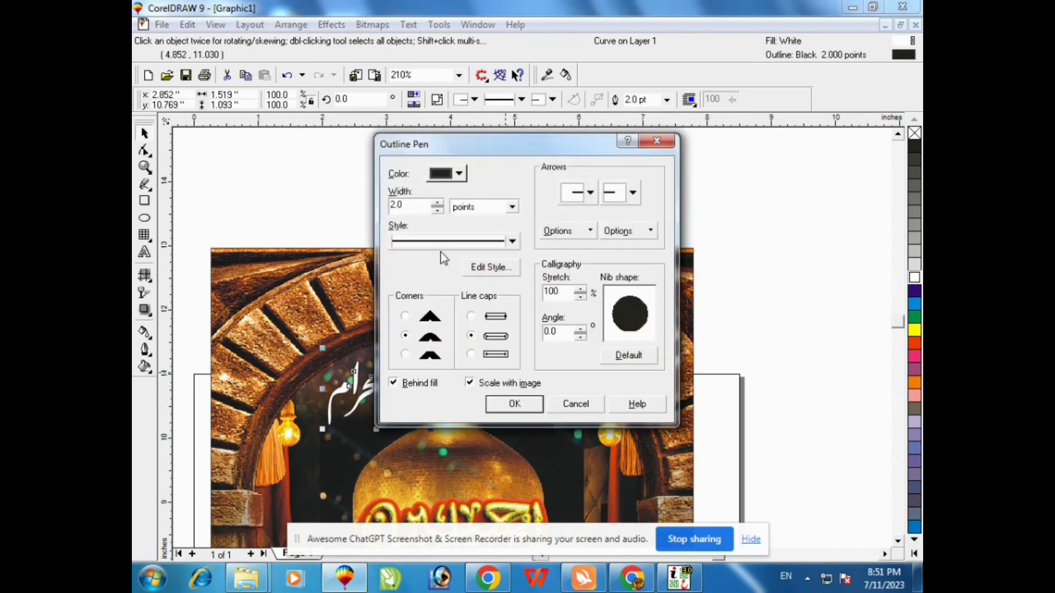
type("5")
key("Return")
key("F12")
type("10")
key("Return")
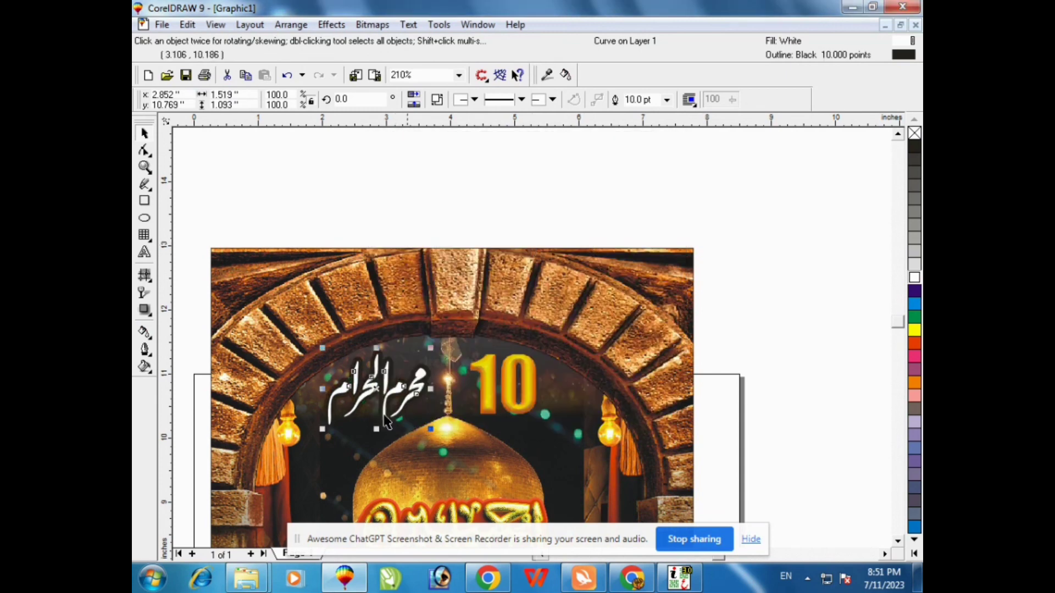
Put a 12-point red outline copy behind the black-outlined lettering and align the two copies with each other
key("F12")
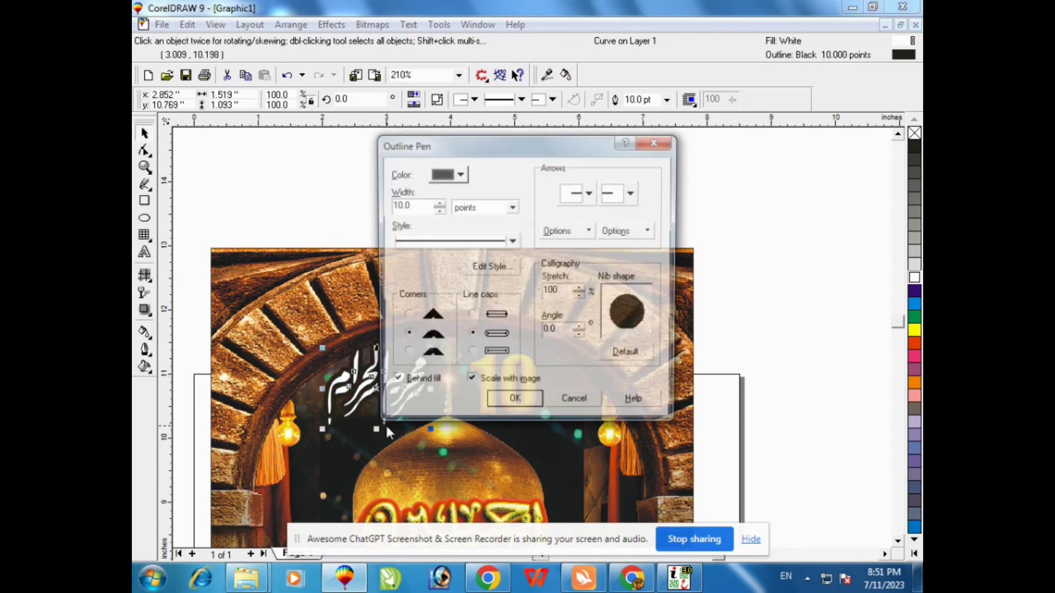
left_click(451, 176)
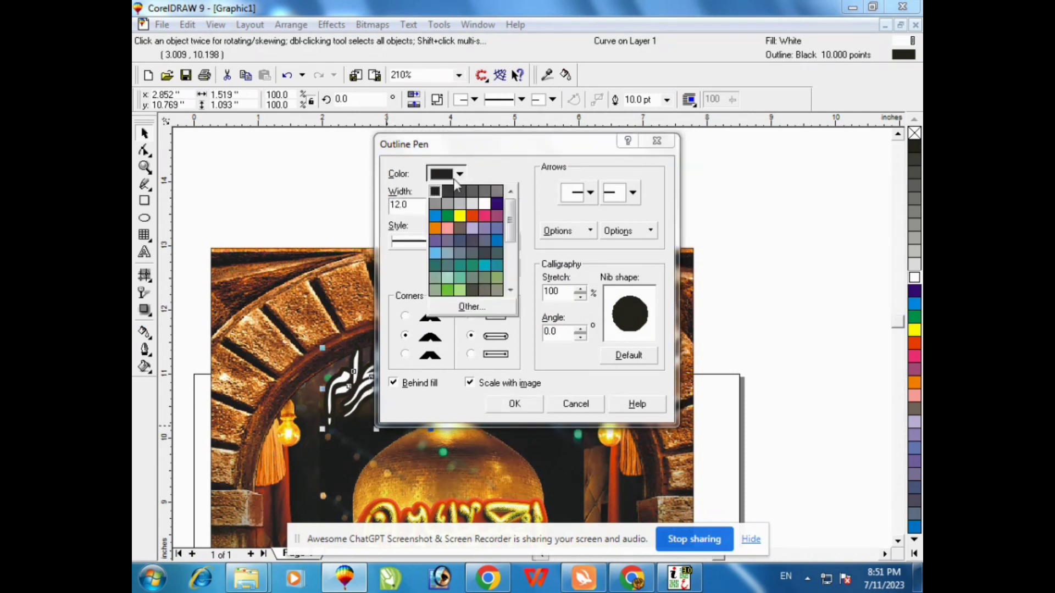
left_click(477, 217)
left_click(503, 403)
left_click(374, 365, "shift")
key("e")
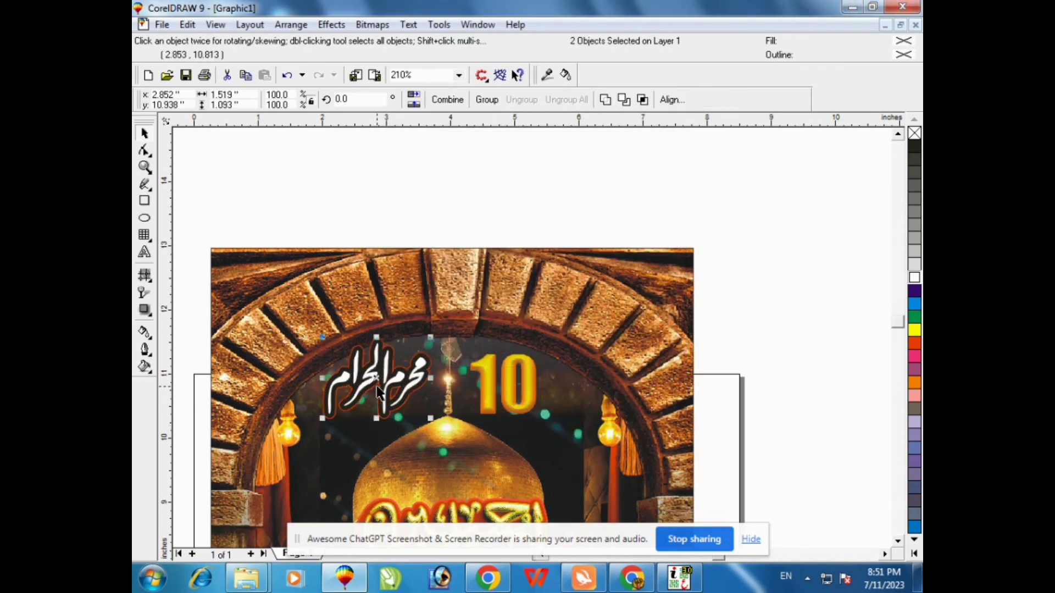
Scale the two outlined lettering copies down slightly beside the spire and group them
left_click_drag(431, 347, 426, 351)
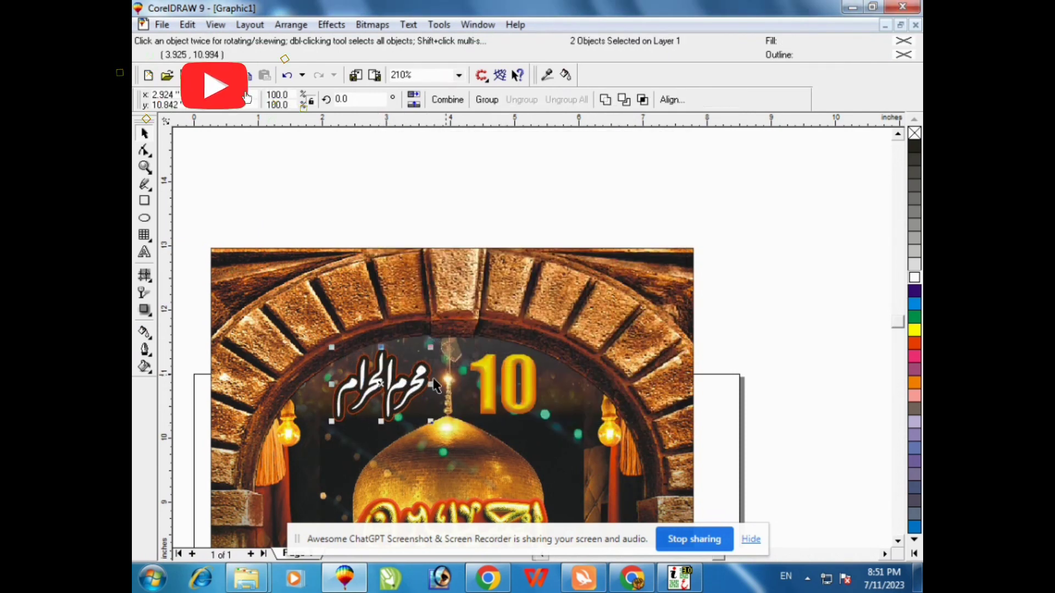
left_click(487, 100)
key("F4")
left_click(756, 315)
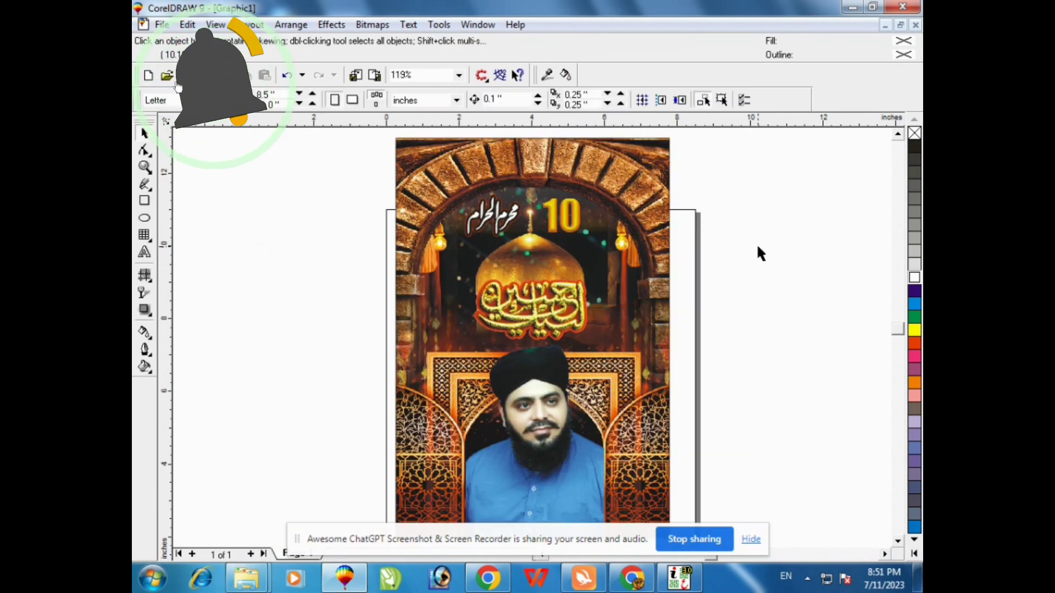
Move the large yellow calligraphy slightly higher over the dome
left_click(578, 230)
left_click(812, 203)
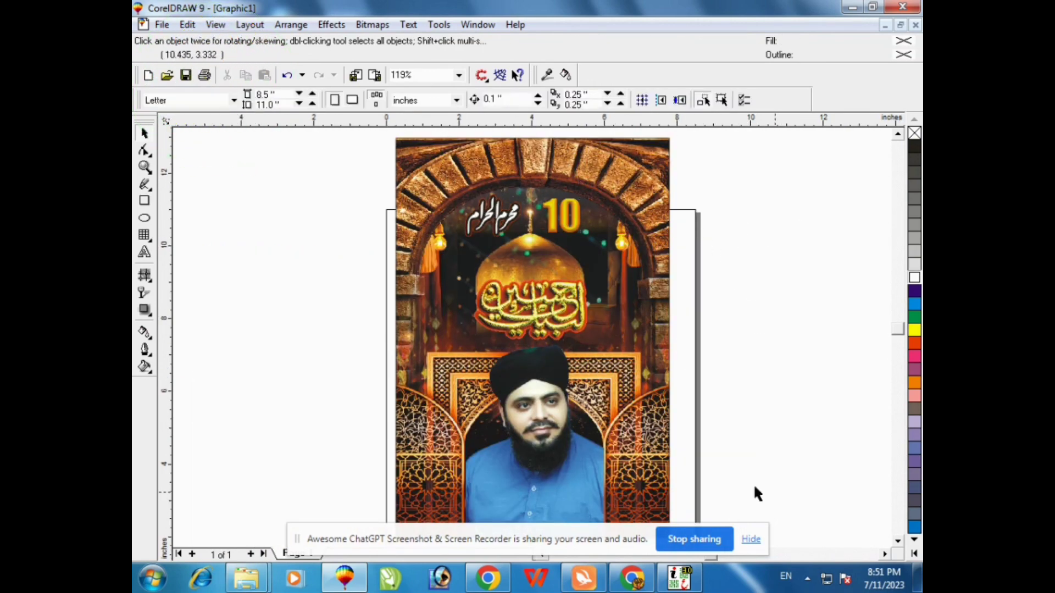
left_click_drag(546, 318, 540, 303)
left_click(814, 245)
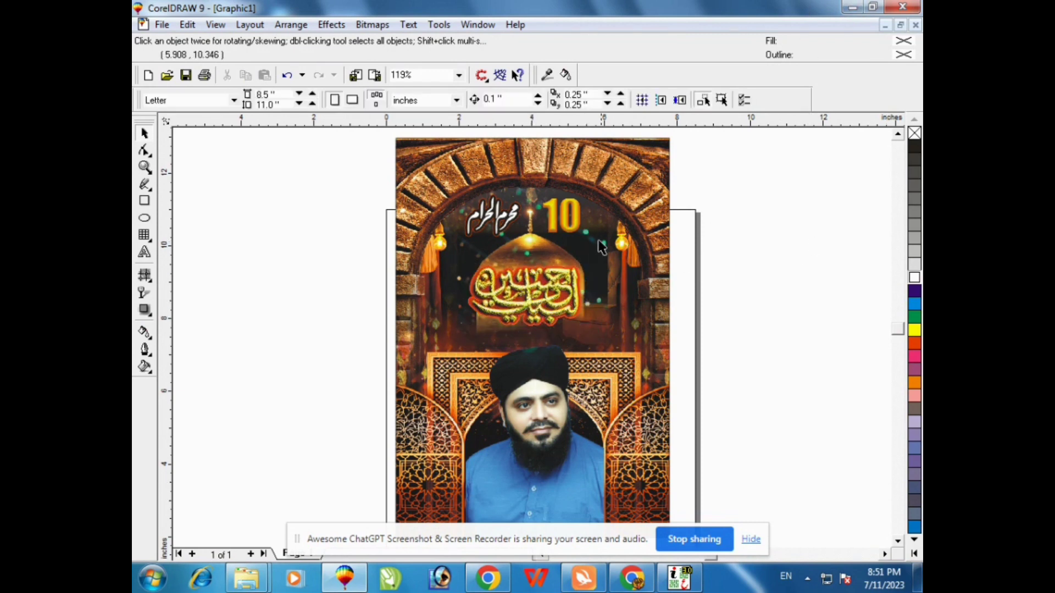
Edit the poster's PowerClip contents, move the portrait up slightly towards the dome and finish editing
right_click(601, 203)
left_click(621, 208)
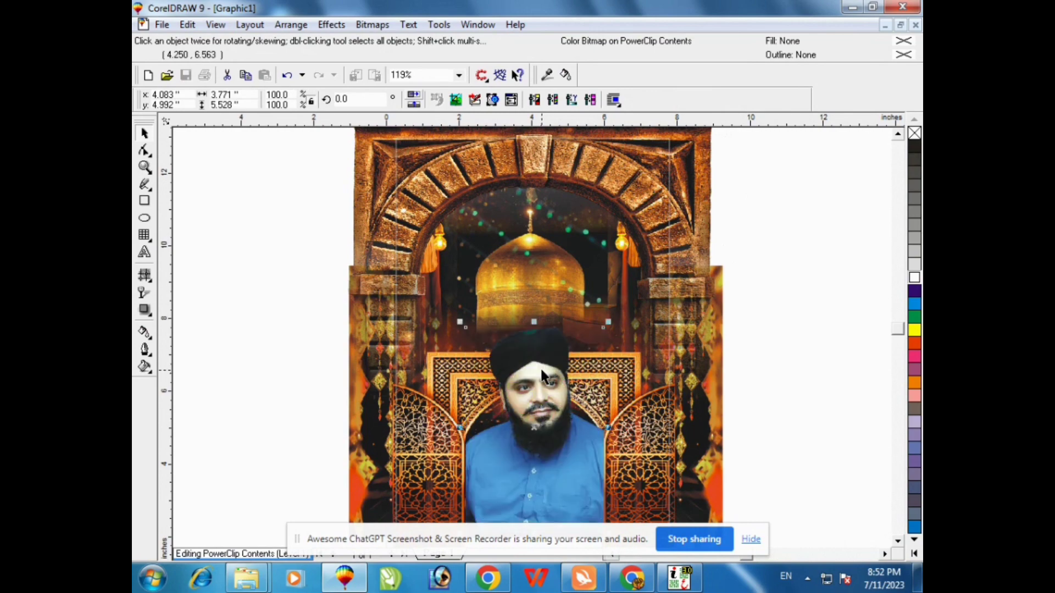
right_click(518, 206)
left_click(571, 232)
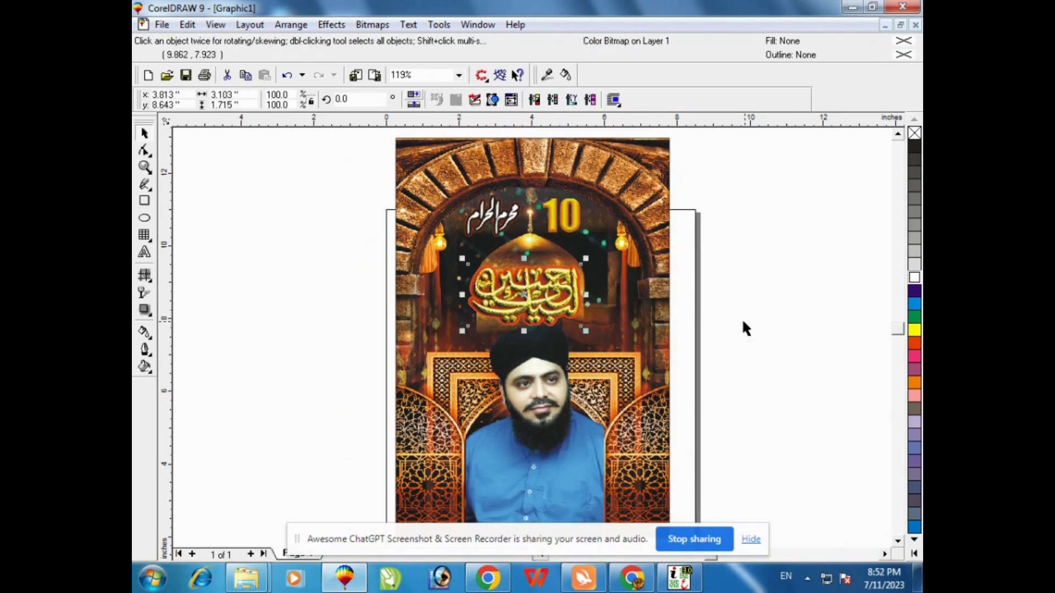
Edit the PowerClip contents again and fade the dome's lower edge with a vertical fountain transparency, finishing the edit
right_click(537, 188)
left_click(596, 215)
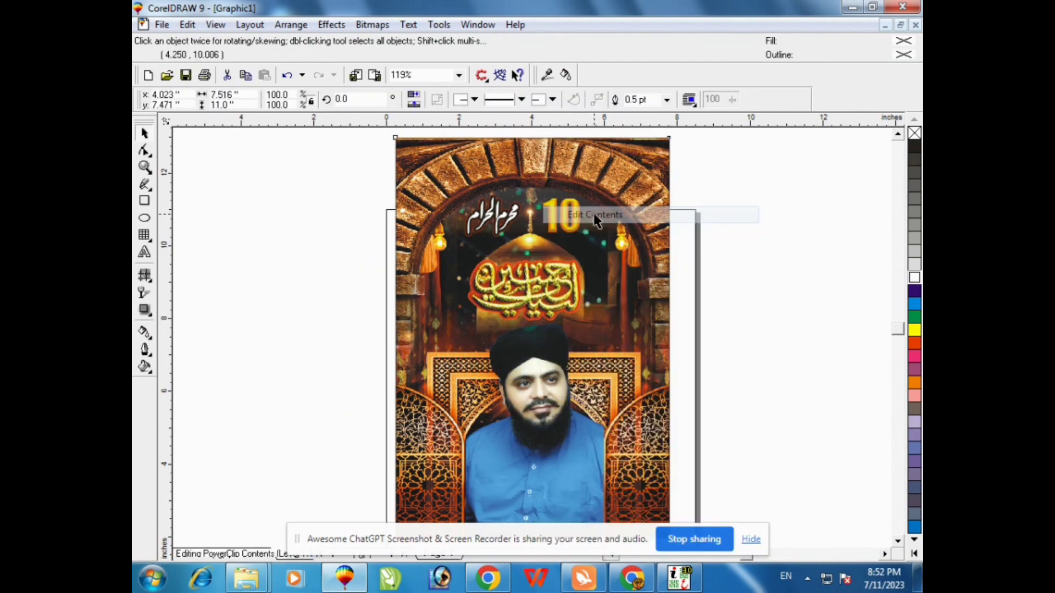
left_click(772, 175)
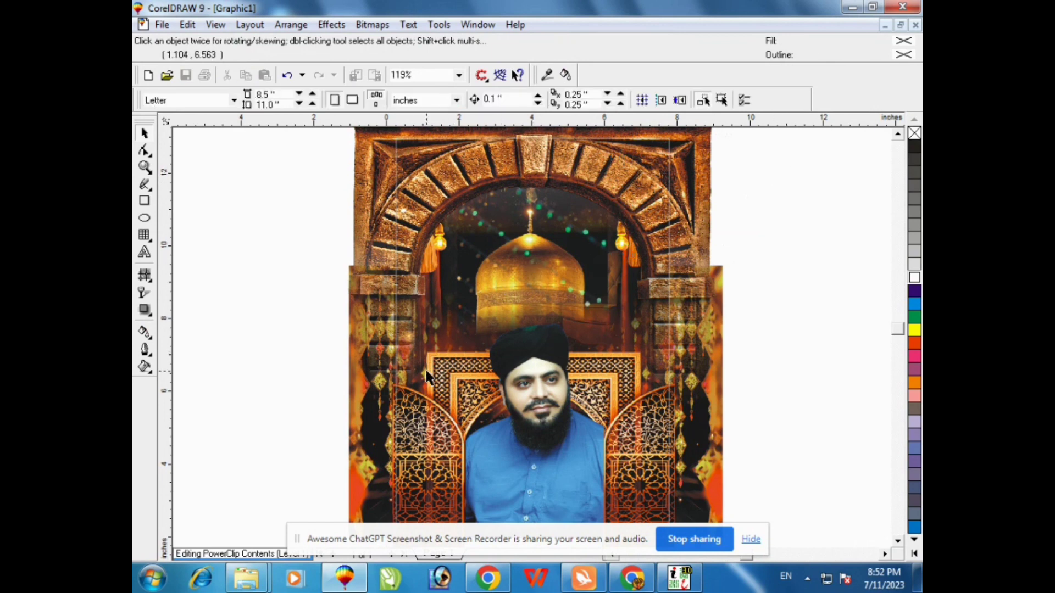
left_click(544, 287)
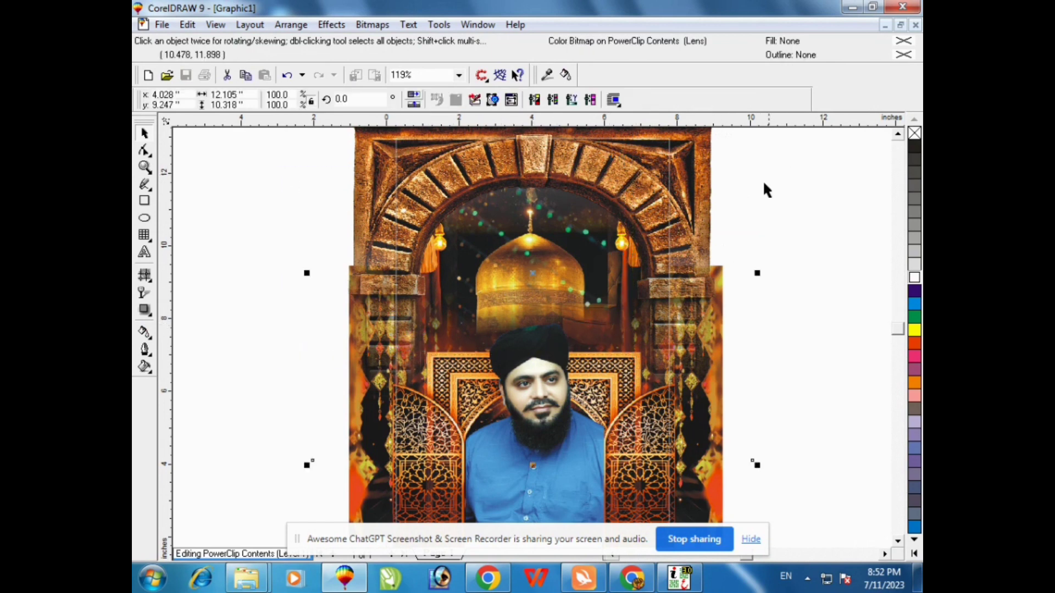
left_click_drag(769, 144, 421, 377)
left_click(144, 311)
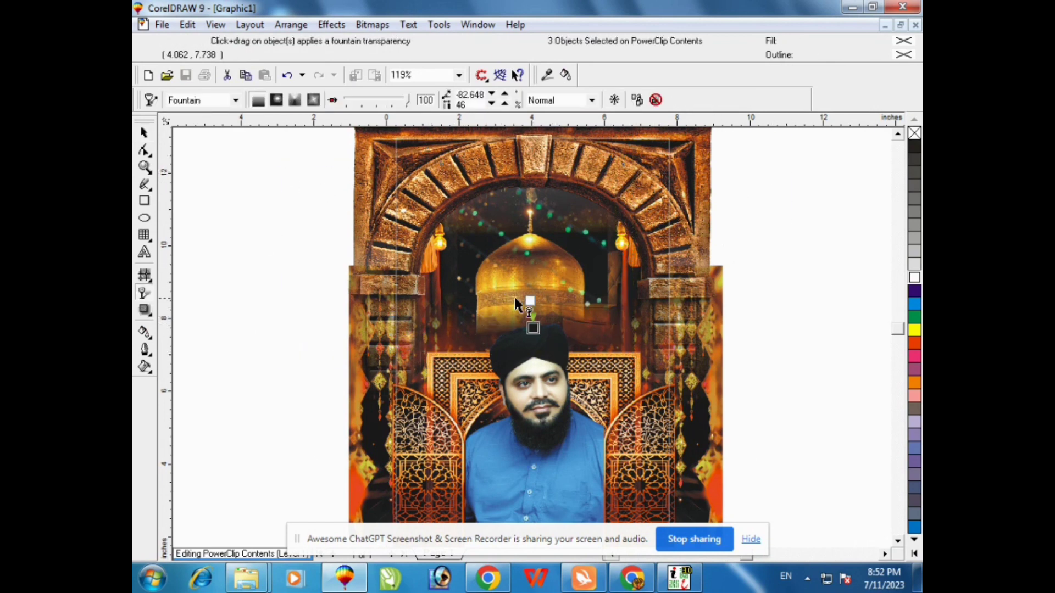
left_click_drag(530, 294, 530, 316)
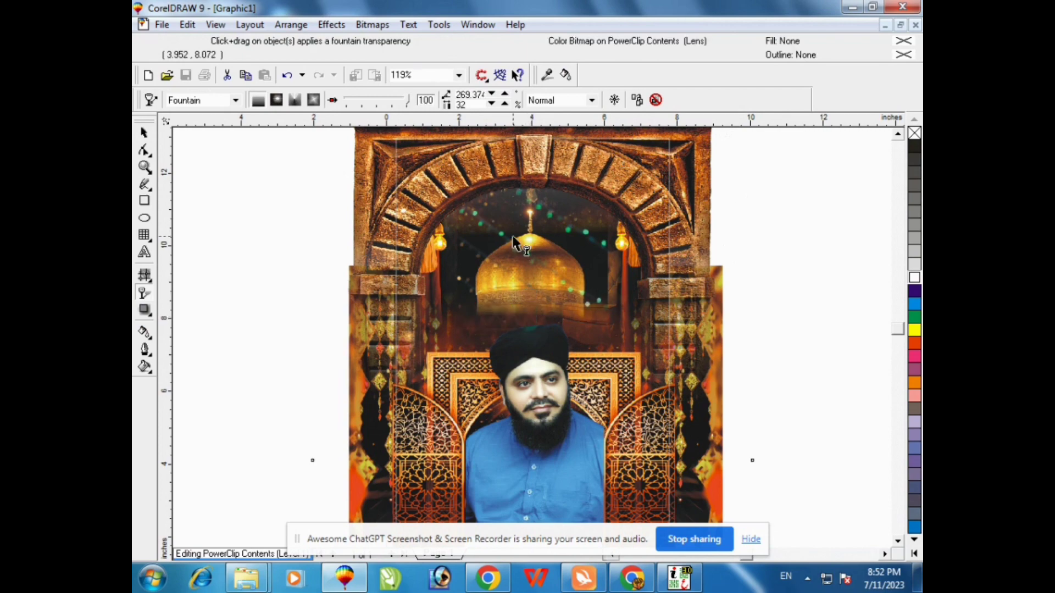
right_click(513, 237)
left_click(611, 260)
Reduce the yellow calligraphy so it fits within the width of the dome
left_click(526, 304)
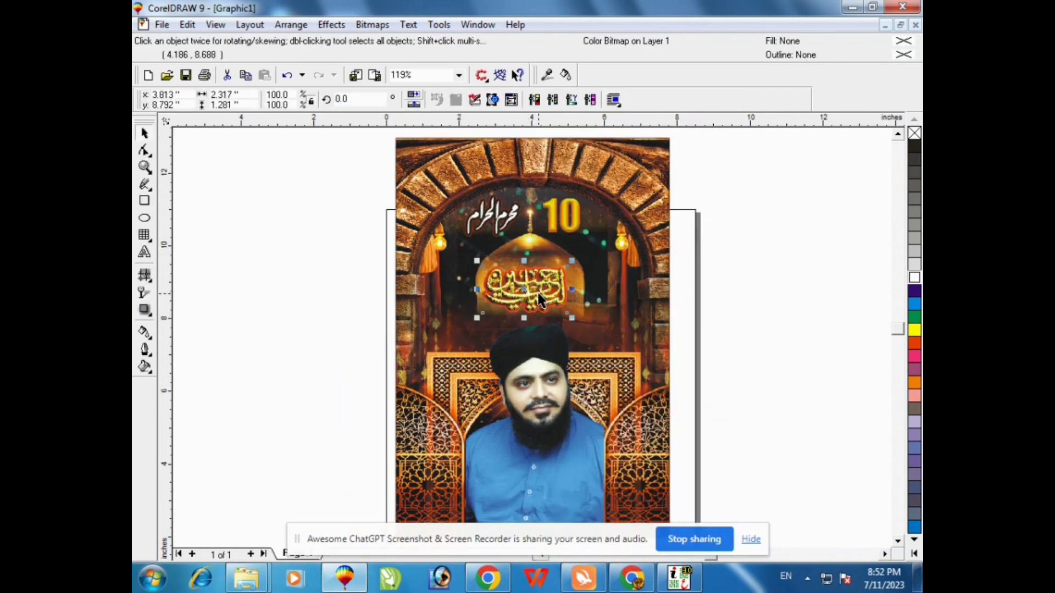
left_click(763, 316)
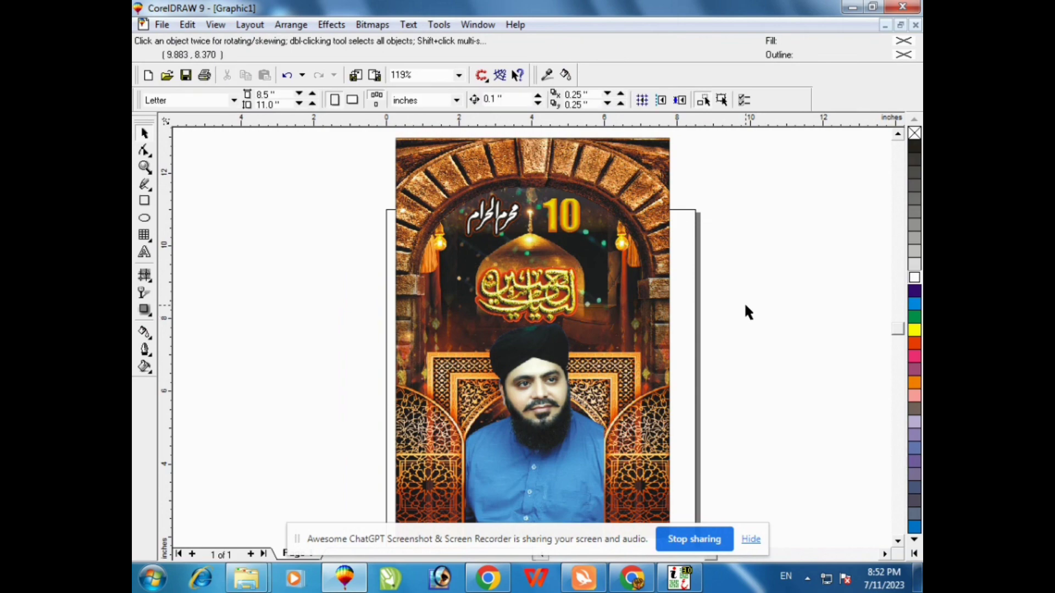
Switch to Windows Explorer and show the drives under Computer
left_click(852, 10)
left_click(192, 277)
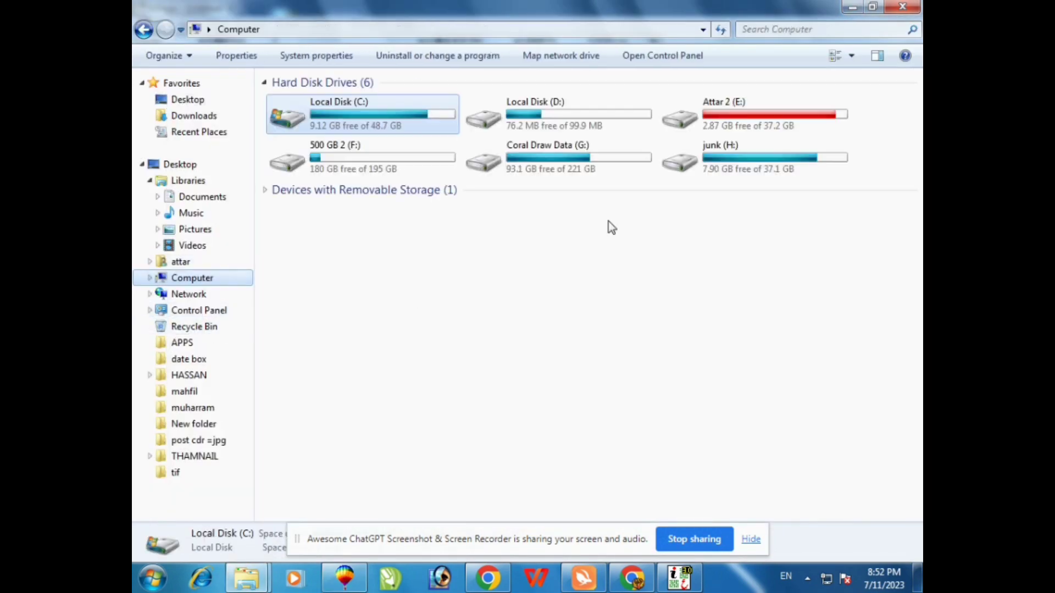
Switch to Chrome, bring up the naat video on YouTube and return to the file browser
left_click(631, 578)
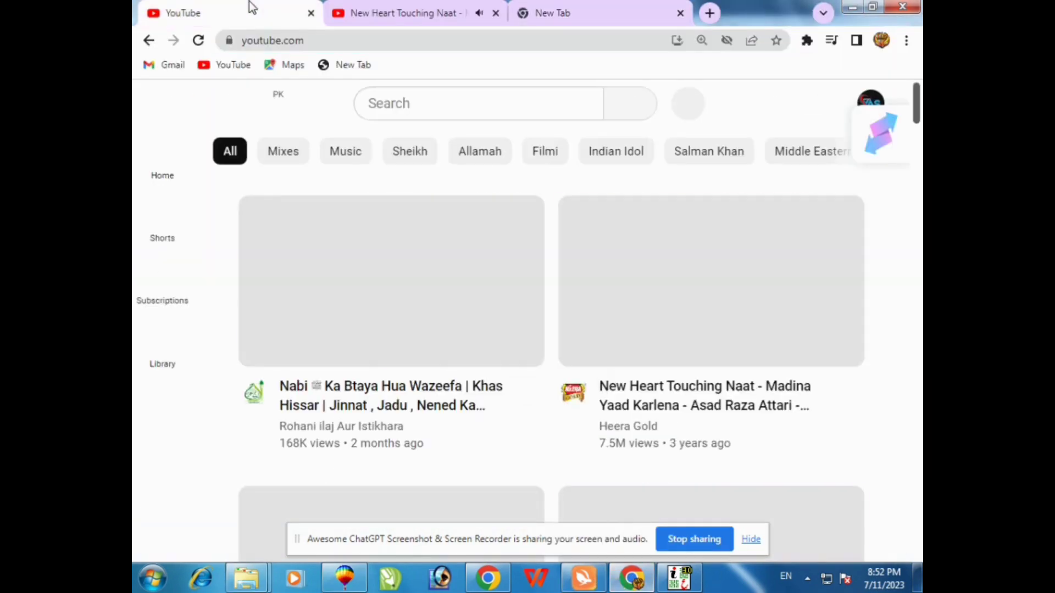
left_click(400, 9)
left_click(507, 415)
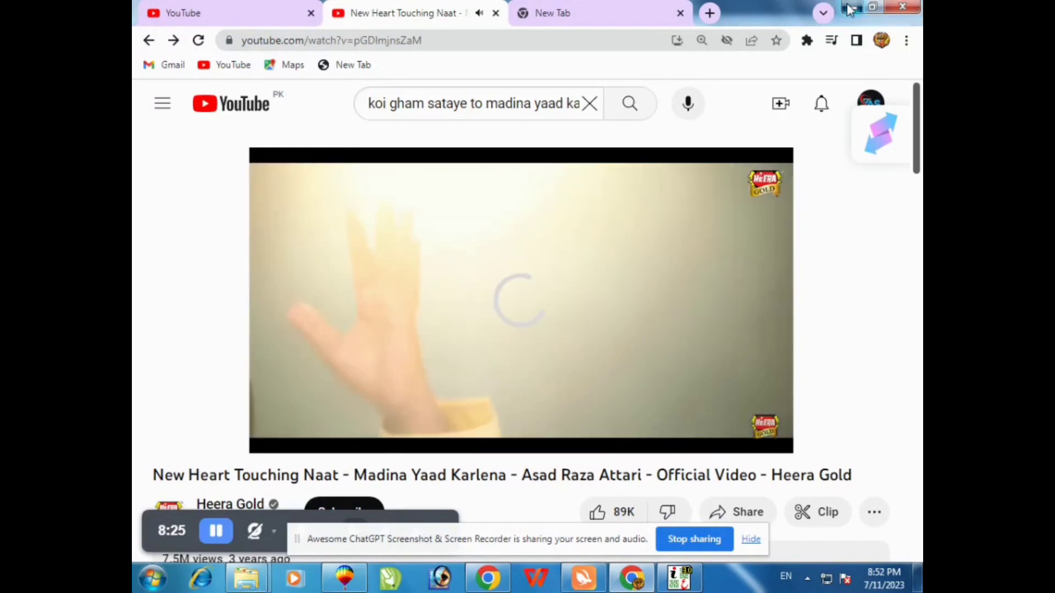
left_click(851, 8)
Open the khateeb folder inside fontes, USE IN CORAL NAMES on the Coral Draw Data (G:) drive
double_click(568, 157)
double_click(776, 120)
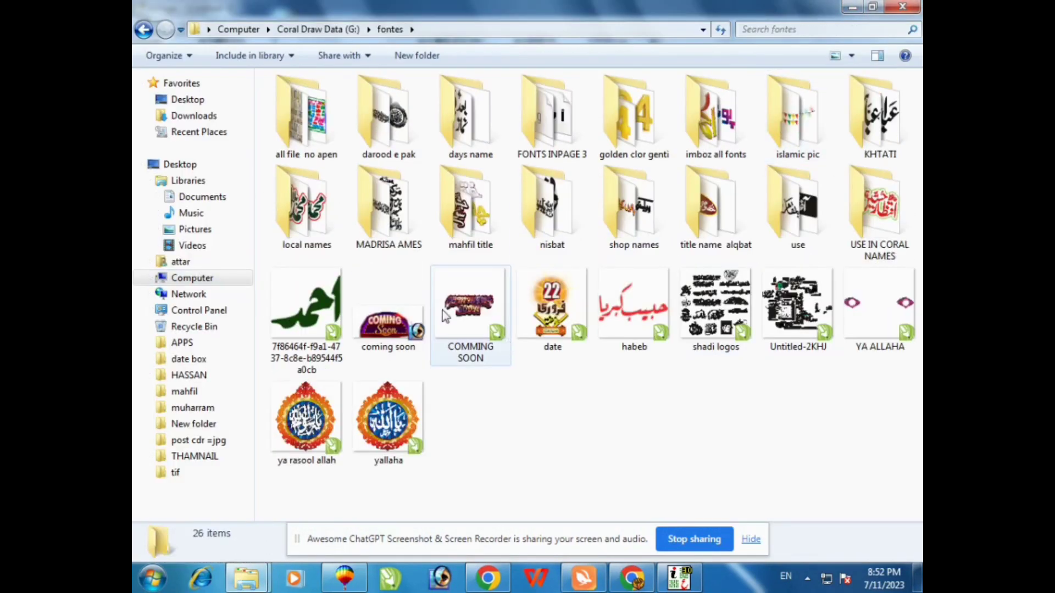
double_click(856, 202)
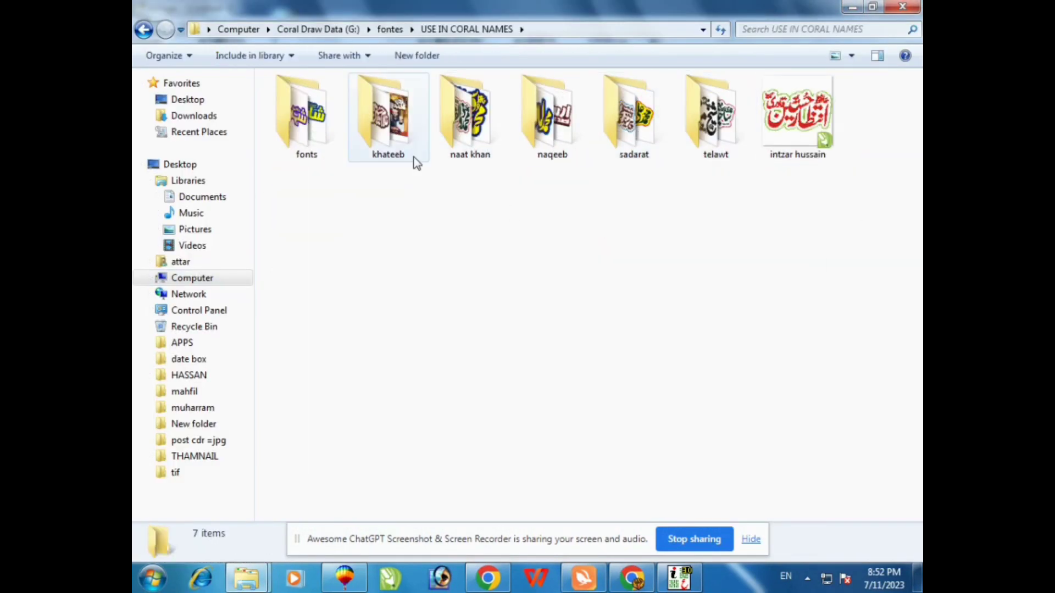
double_click(414, 160)
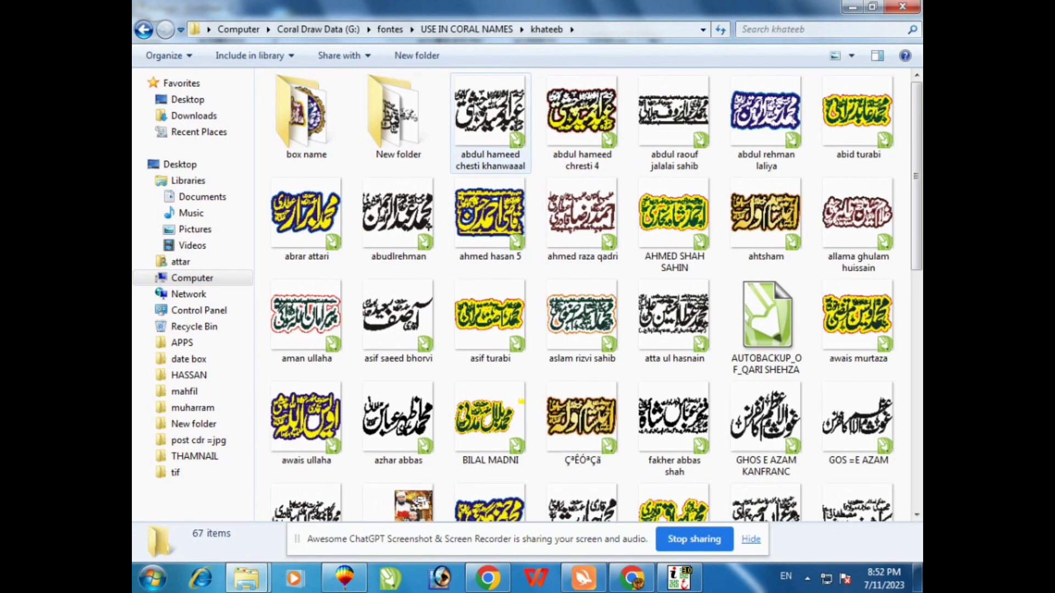
Bring a speaker's name calligraphy into the CorelDRAW poster, about 2.68 by 1.63 inches, and place it across the portrait's lower chest
left_click_drag(581, 113, 589, 424)
left_click_drag(557, 513, 572, 503)
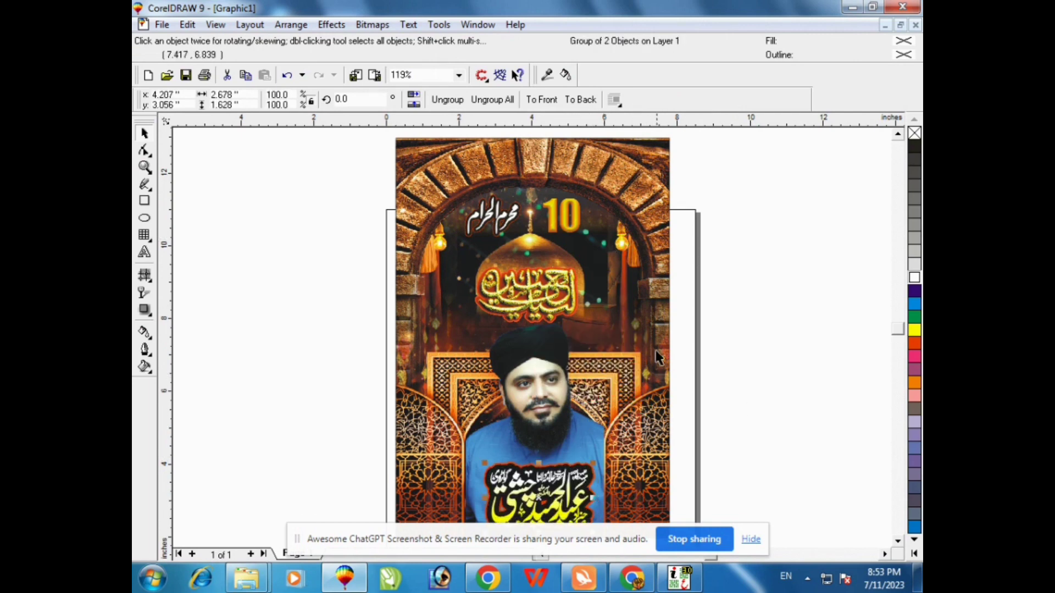
key("F3")
left_click(897, 540)
left_click(584, 461)
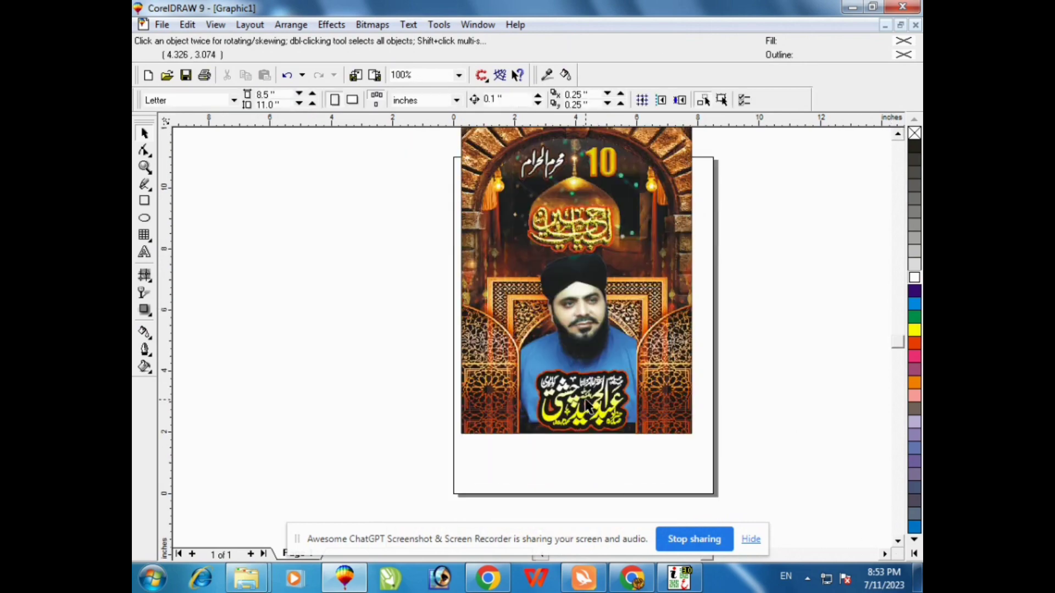
left_click_drag(585, 399, 580, 397)
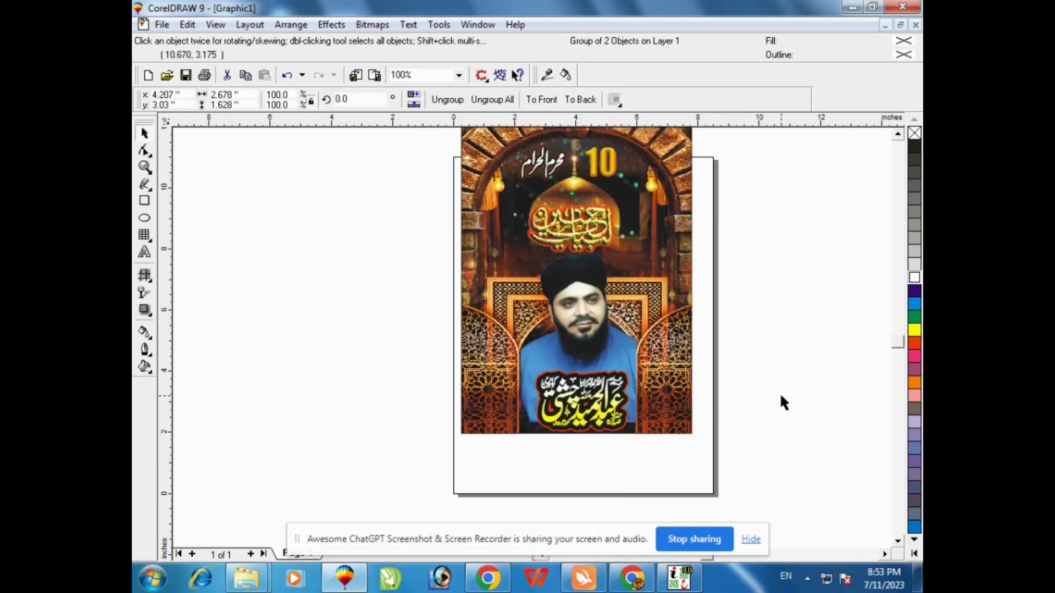
left_click(748, 399)
scroll(748, 400, "up", 1)
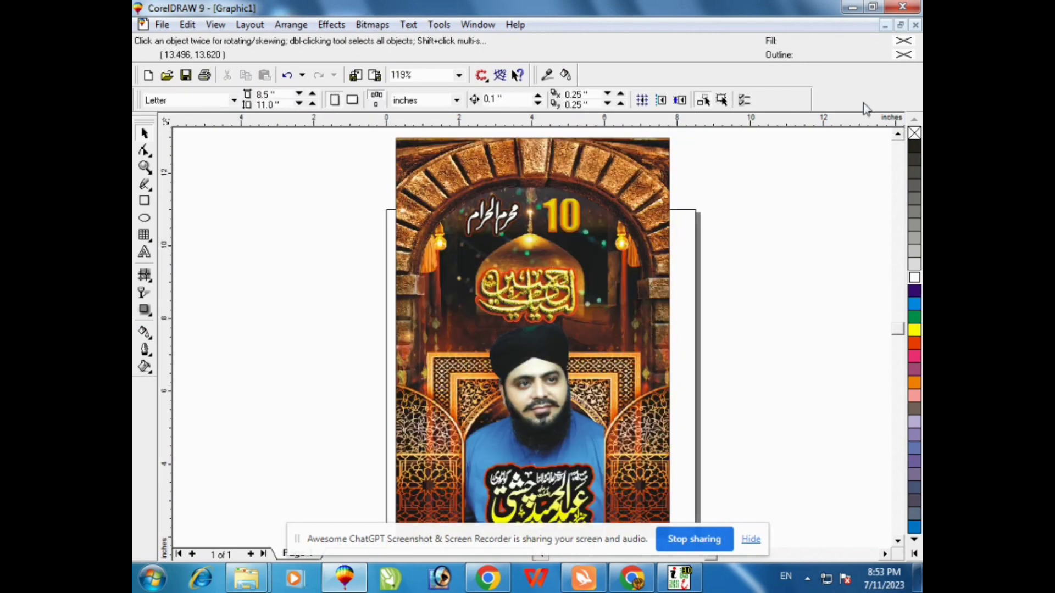
Return to Windows Explorer and browse the picture folder on Coral Draw Data (G:) down to its image subfolders
left_click(855, 7)
left_click(858, 6)
left_click(857, 6)
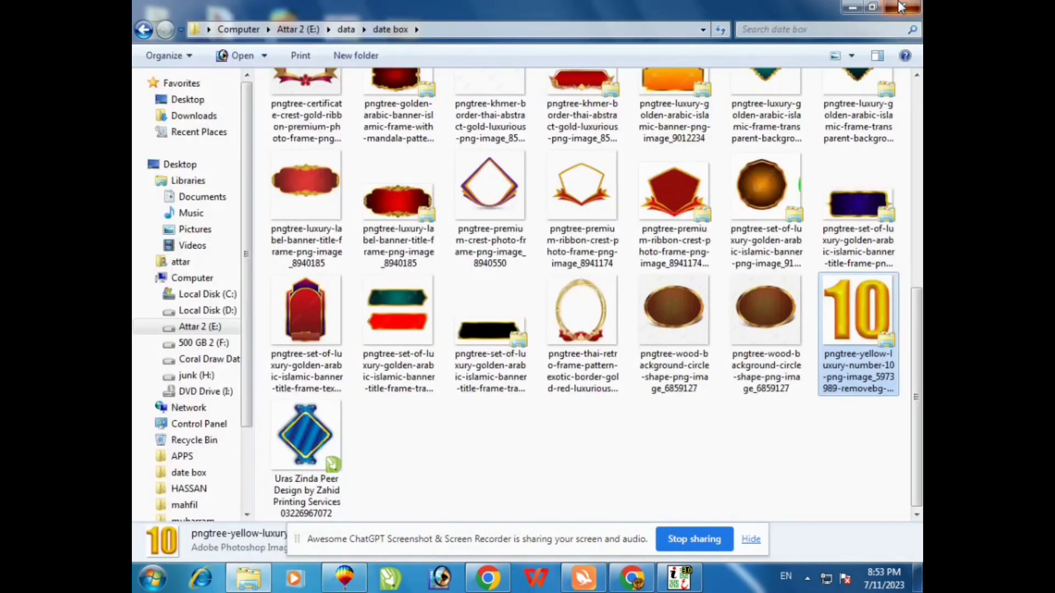
left_click(854, 6)
double_click(161, 109)
double_click(582, 164)
double_click(668, 241)
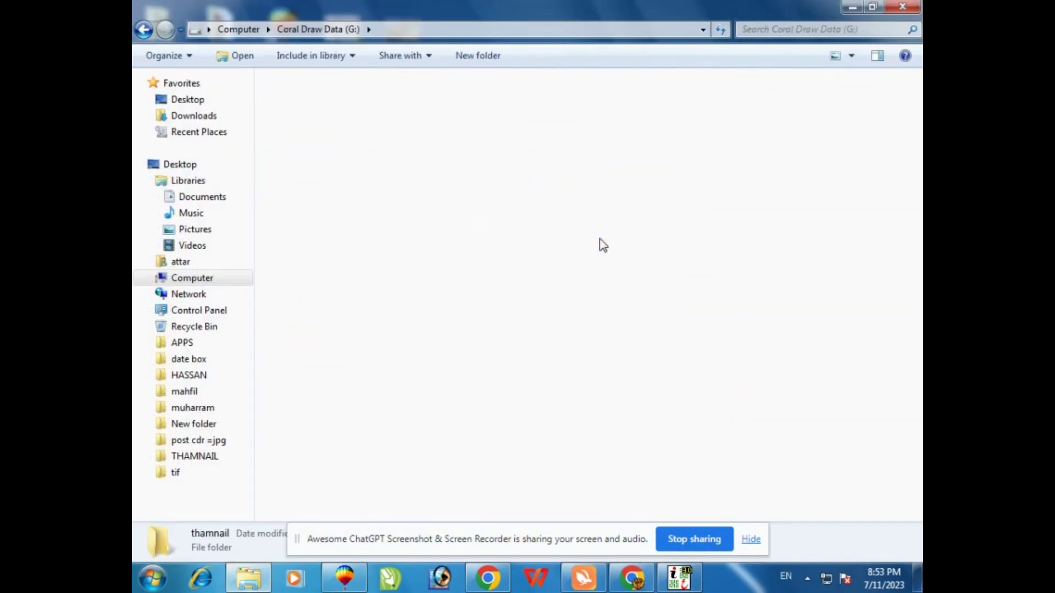
left_click(144, 30)
double_click(555, 217)
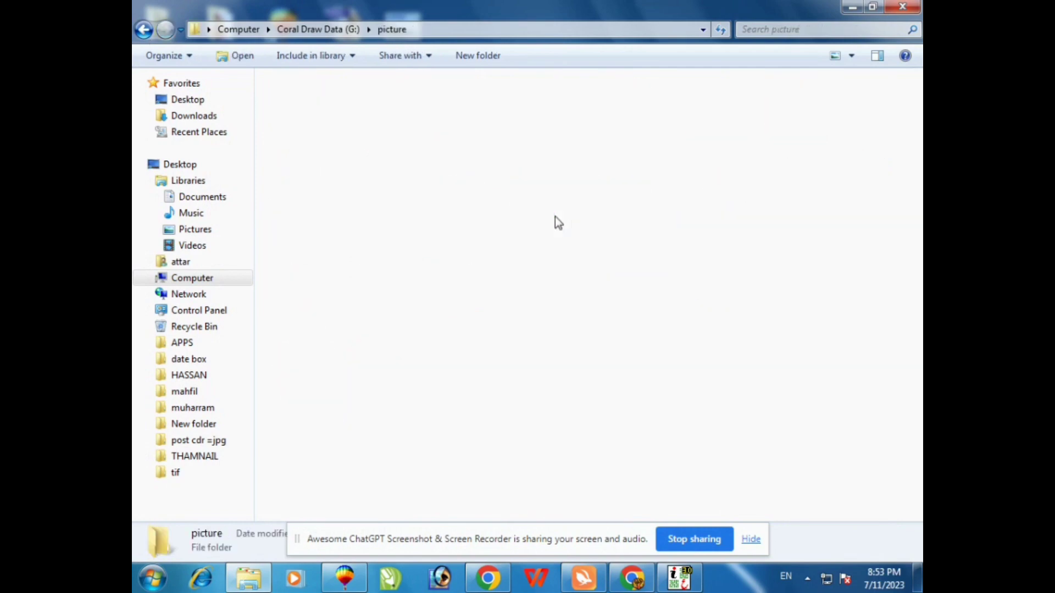
double_click(396, 212)
double_click(397, 147)
Place a red image and its flipped copy on either side below the dome, each about 1.49 by 1.54 inches
left_click_drag(470, 217, 787, 321)
left_click_drag(869, 182, 762, 250)
left_click_drag(748, 337, 650, 302)
left_click_drag(669, 257, 449, 316)
right_click(449, 316)
left_click(413, 94)
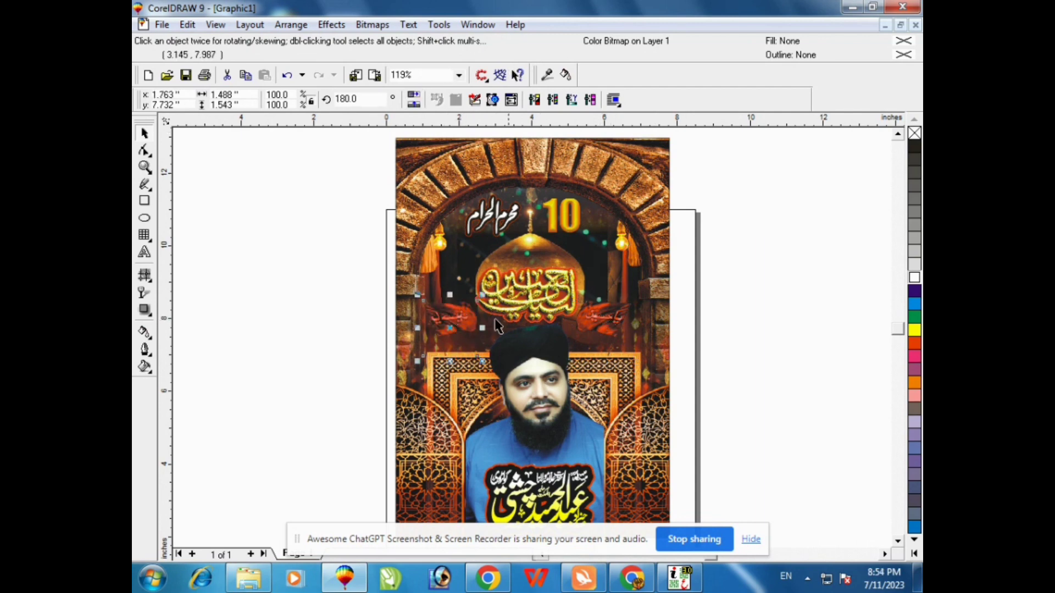
left_click(751, 314)
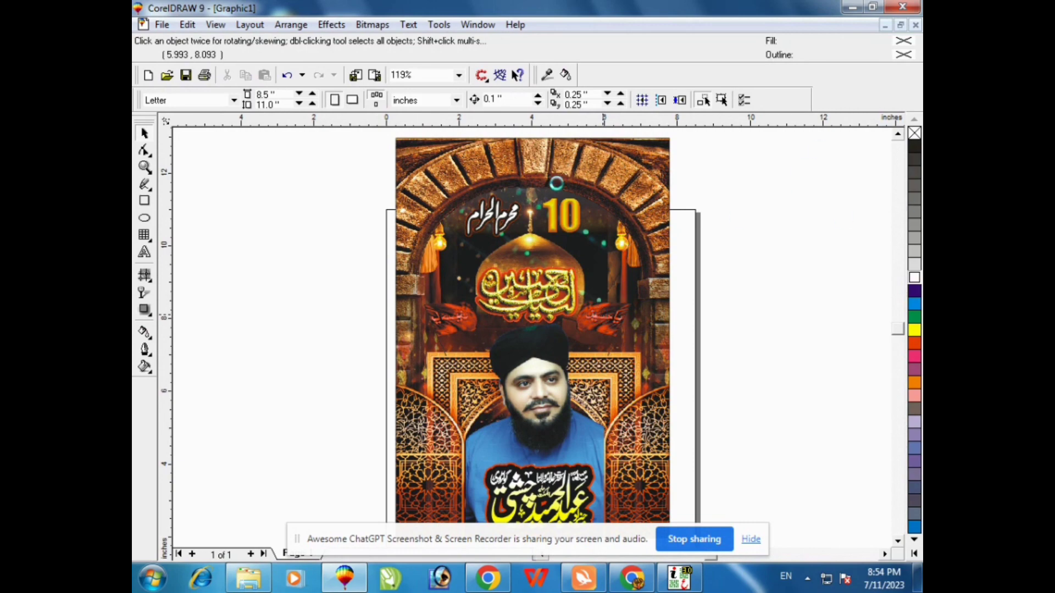
Give the poster's frame a 2-point red outline with rounded corners and line caps, behind the fill and scaled with the image
left_click(601, 312)
left_click(818, 231)
left_click(664, 149)
key("F12")
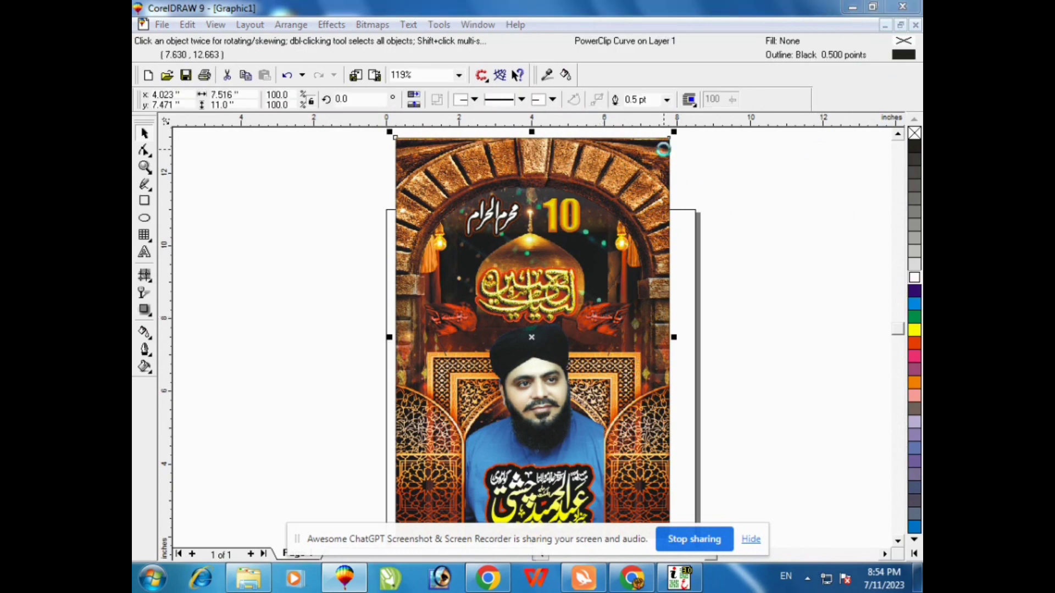
left_click_drag(421, 205, 309, 205)
type("2")
left_click(459, 174)
left_click(473, 215)
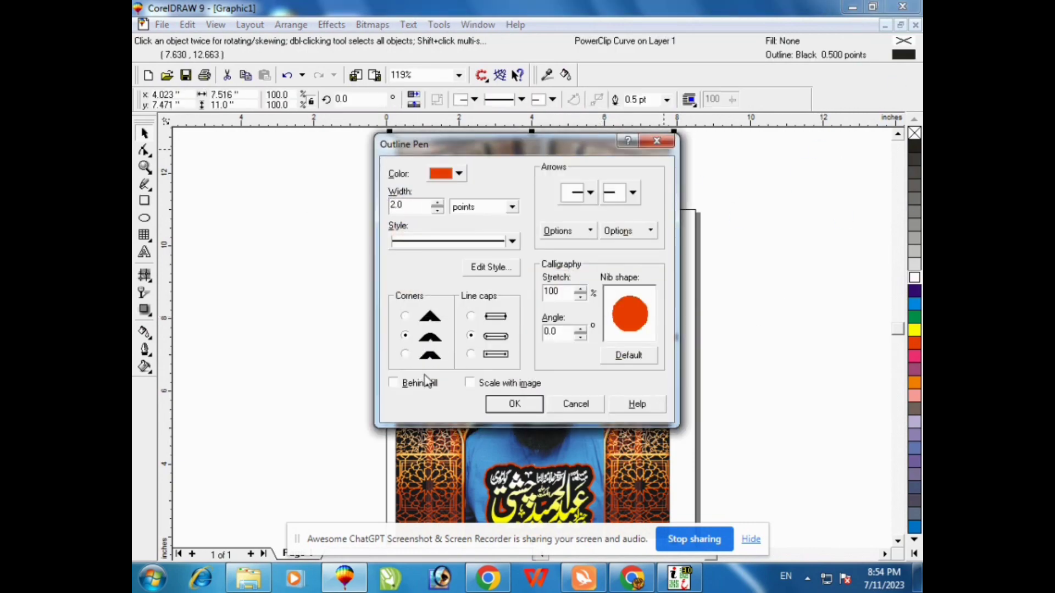
left_click(516, 404)
Set the poster frame's red outline width to 8 points and fit the whole poster in view
key("F12")
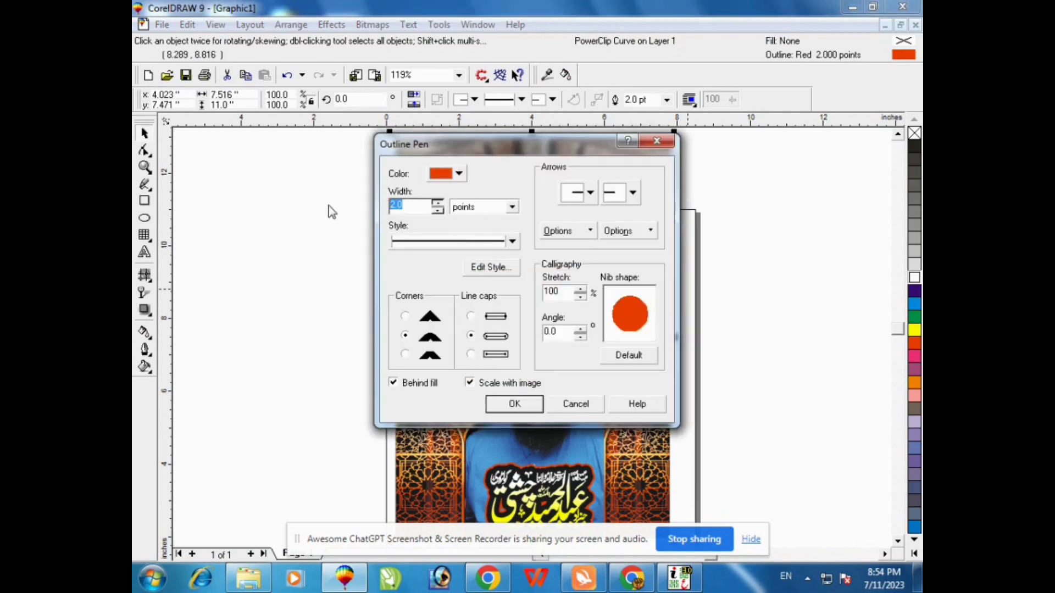
type("8")
key("Return")
left_click(775, 264)
key("F4")
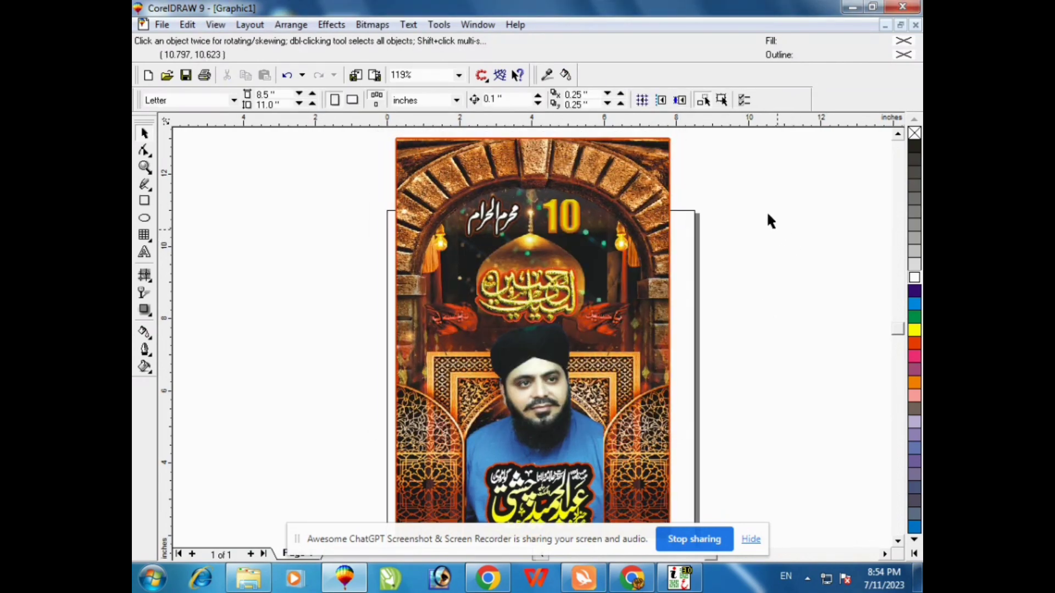
Switch to Windows Explorer and browse the pic back psd folder inside data on Attar 2 (E:)
left_click(853, 7)
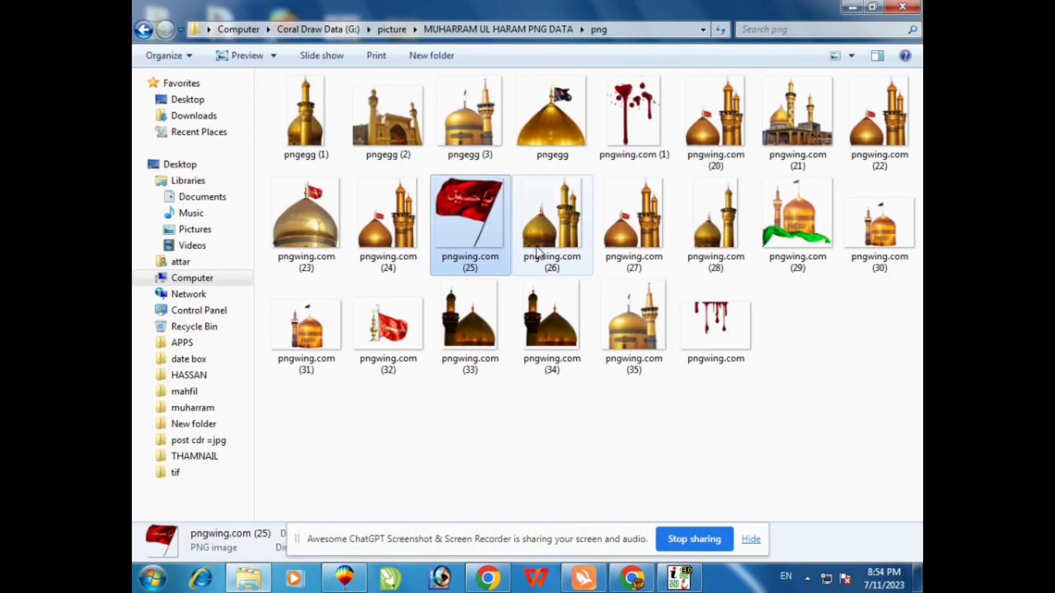
left_click(198, 280)
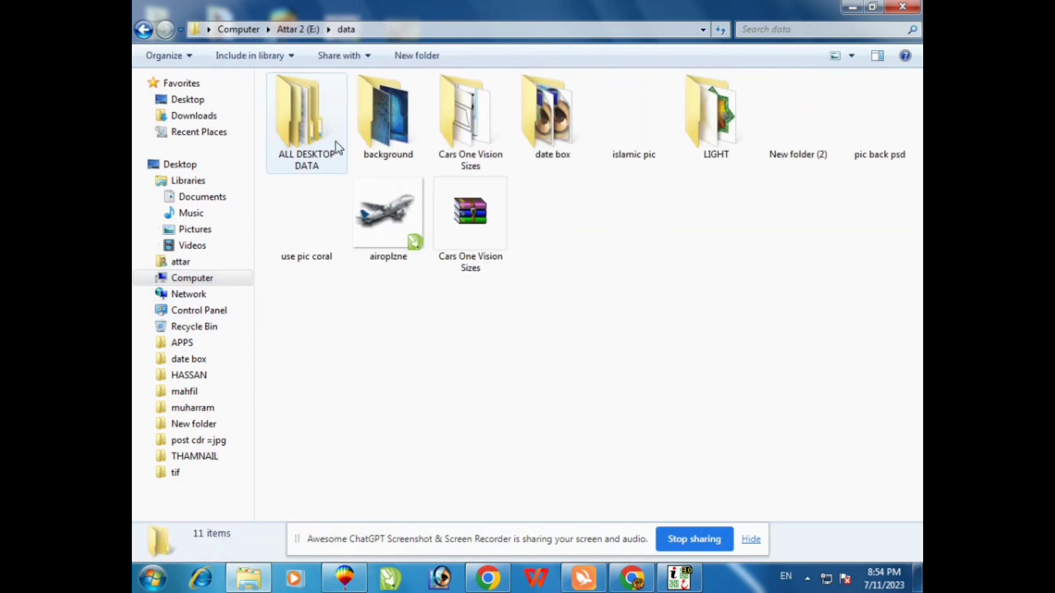
double_click(866, 124)
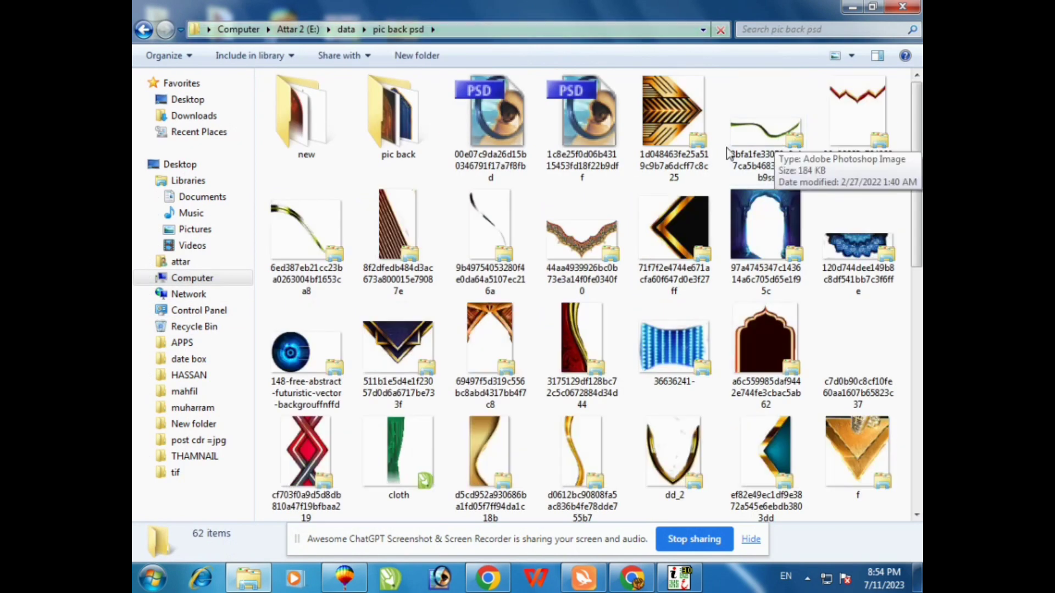
scroll(563, 355, "down", 3)
scroll(563, 355, "down", 5)
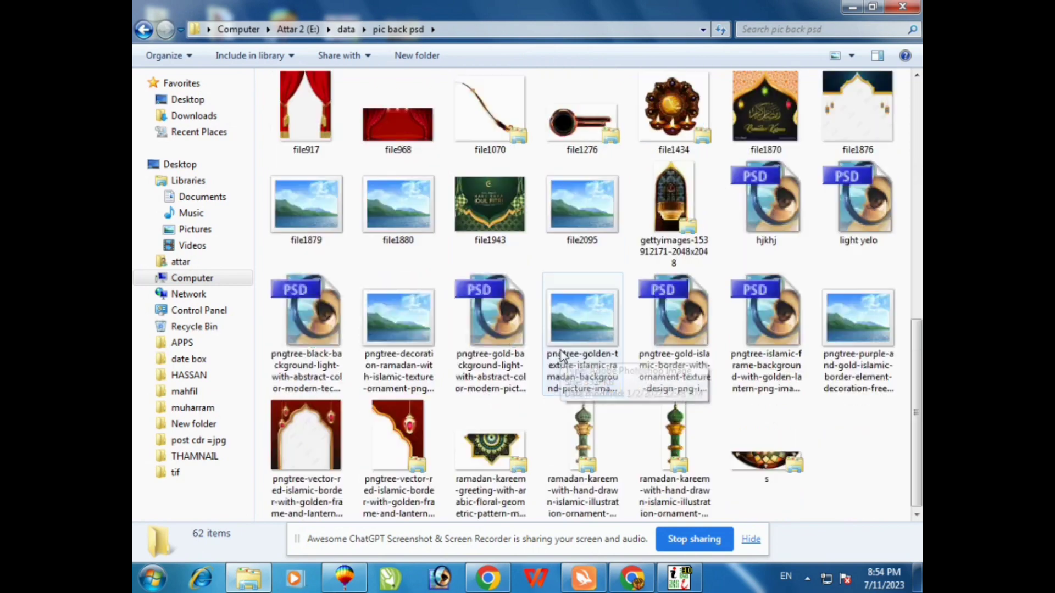
Bring a glowing arch ornament into the poster, rotate it to 270°, shrink it to about 1.1 by 1.84 inches and place copies at both side edges
double_click(855, 209)
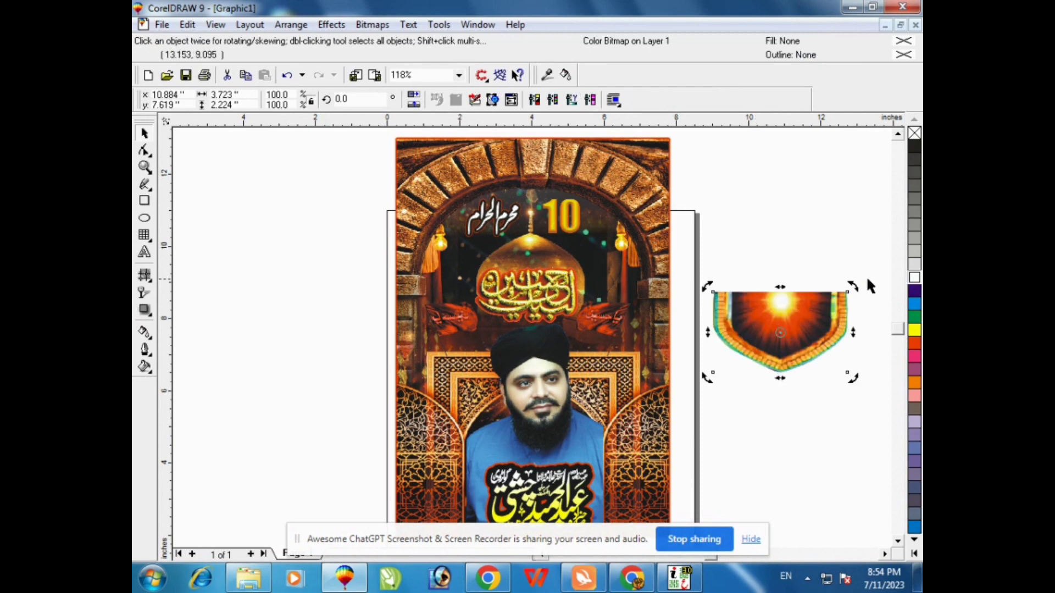
left_click_drag(854, 286, 806, 378)
left_click(795, 341)
left_click_drag(821, 266, 790, 316)
left_click_drag(784, 340, 422, 321)
right_click(422, 321)
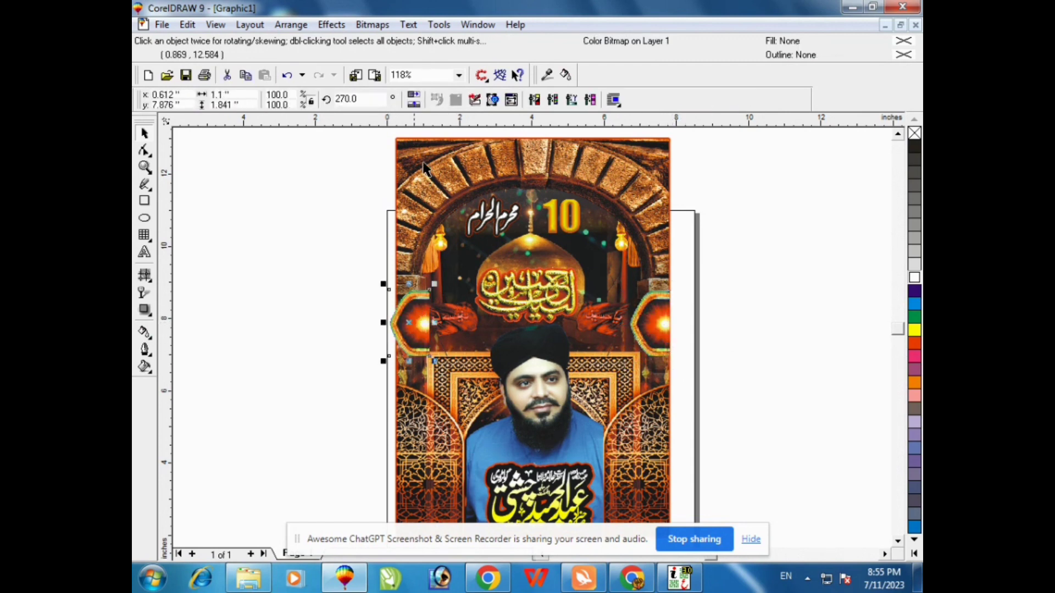
PowerClip both side ornaments inside the poster frame and enlarge the dome calligraphy to about 2.83 by 1.56 inches
left_click(666, 328, "shift")
left_click(331, 24)
mouse_move(361, 139)
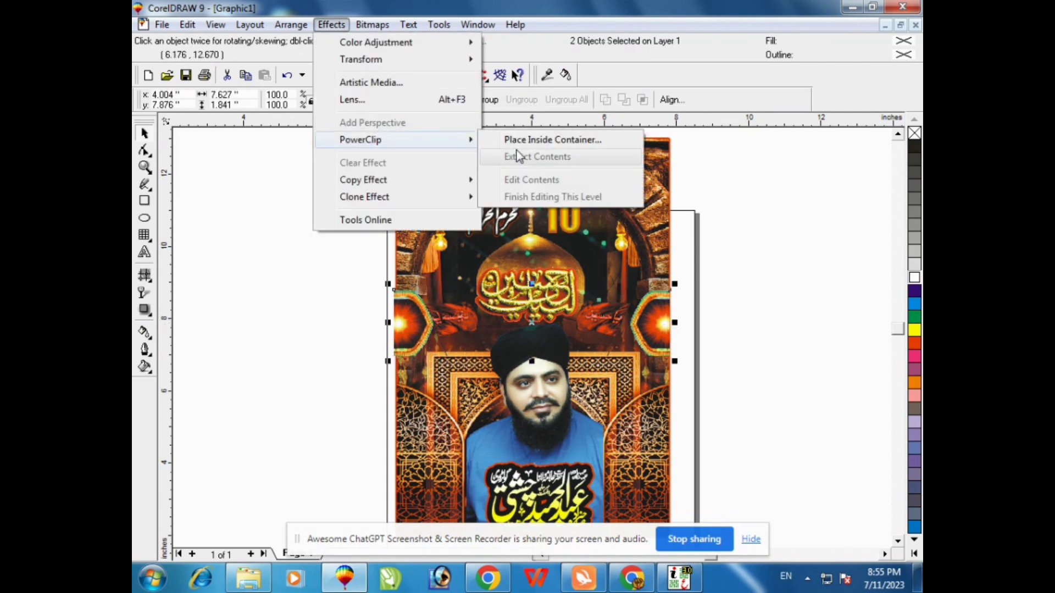
left_click(547, 139)
left_click(670, 379)
left_click(537, 301)
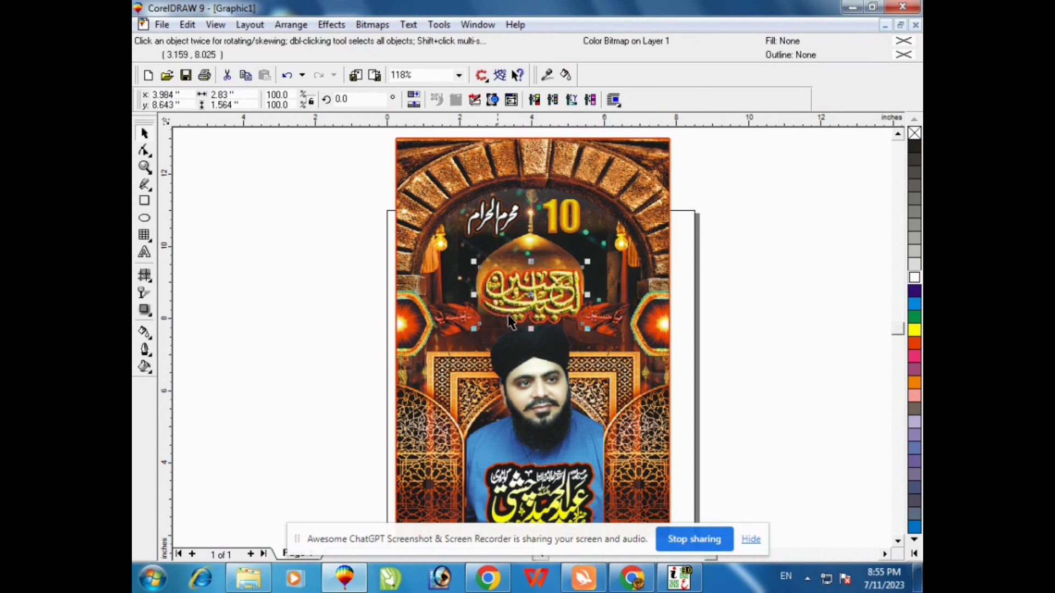
left_click(760, 320)
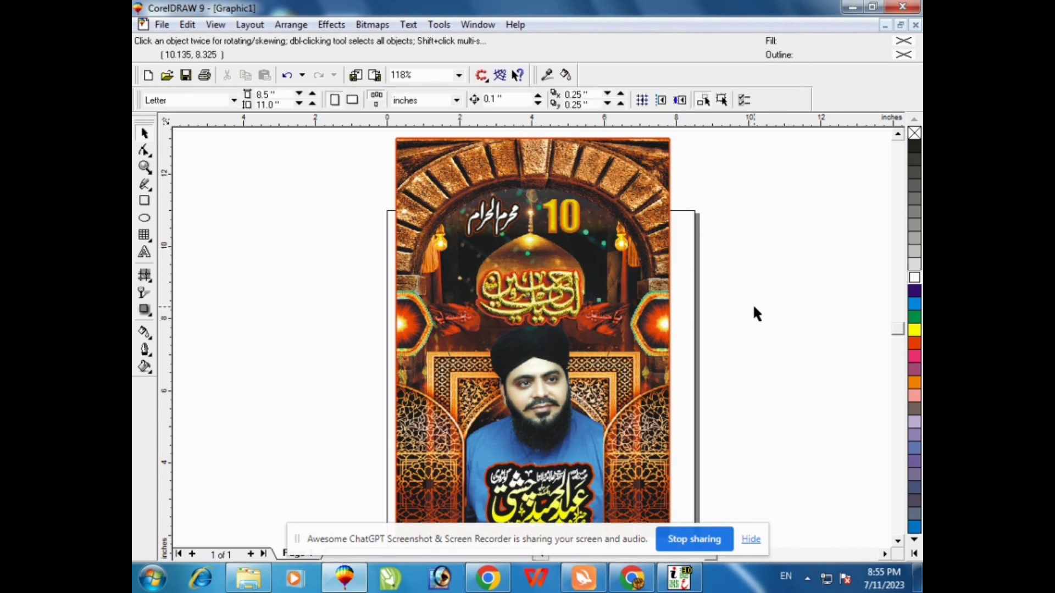
Switch to InPage and replace the existing text with فیصل آباد سرگودھا
left_click(680, 578)
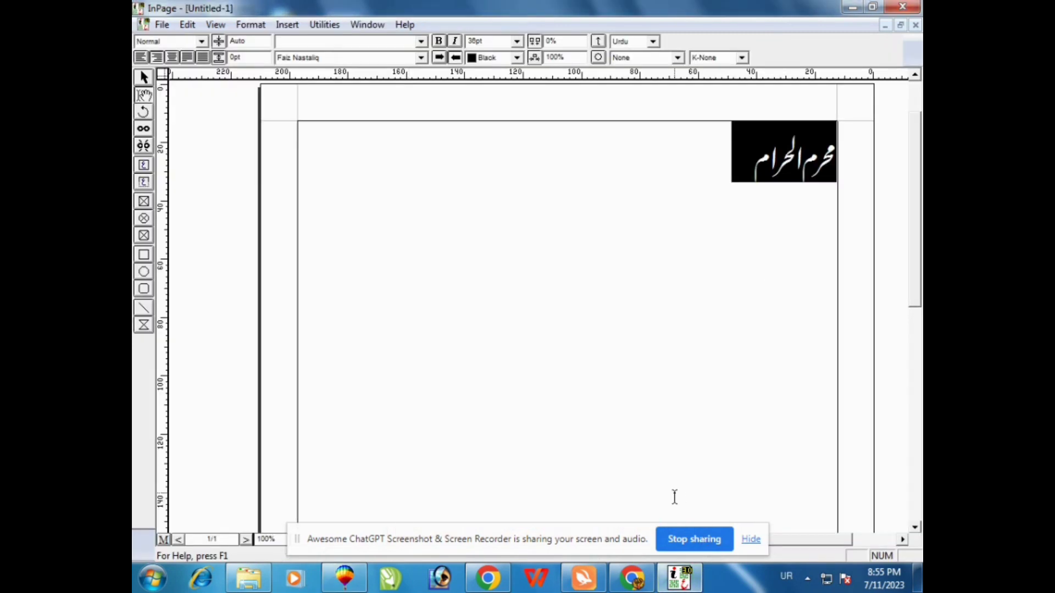
type("فیصک")
key("BackSpace")
type("ل آباد سرگودھا")
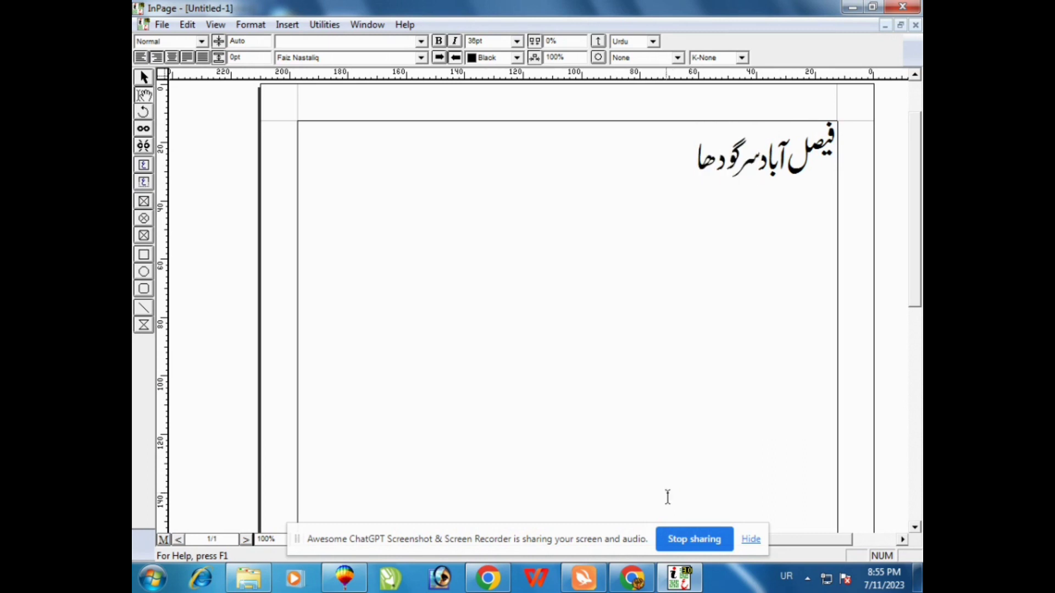
Delete the word سرگودھا from the end of the text line
key("ctrl+a")
left_click(421, 58)
left_click(738, 219)
left_click(672, 186)
key("BackSpace")
key("BackSpace")
key("BackSpace")
key("BackSpace")
key("BackSpace")
key("BackSpace")
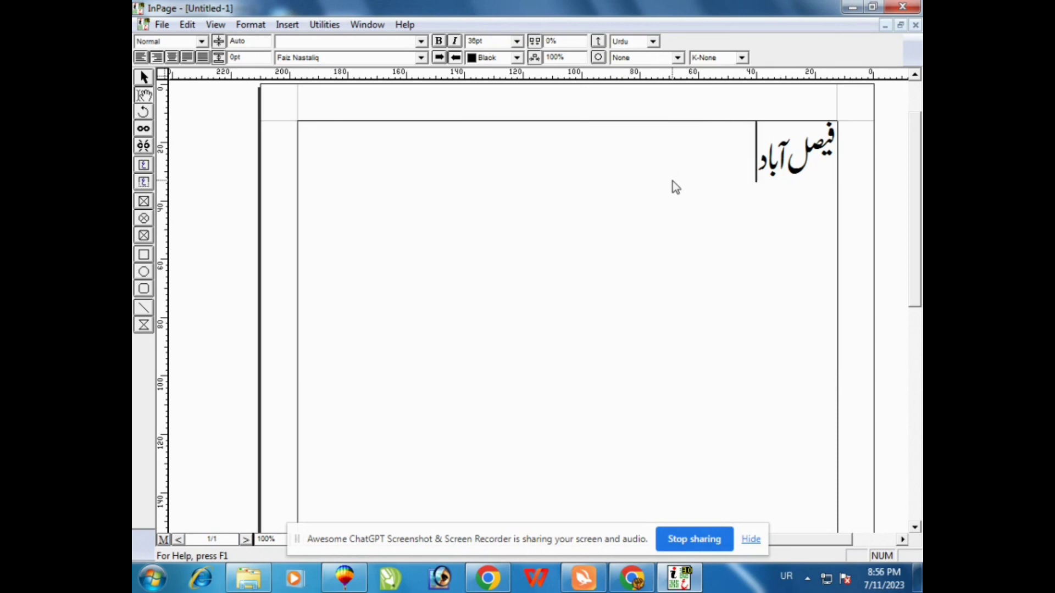
key("BackSpace")
Add ماڈل کالونی فیصل آباد to the end of the text line
type("م")
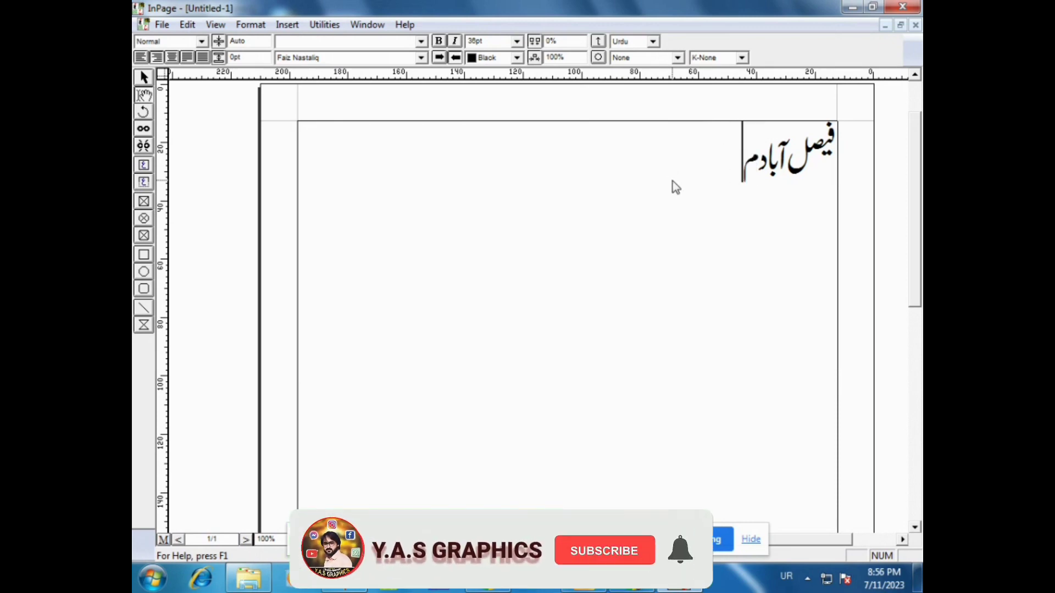
type("اڈل کالونی")
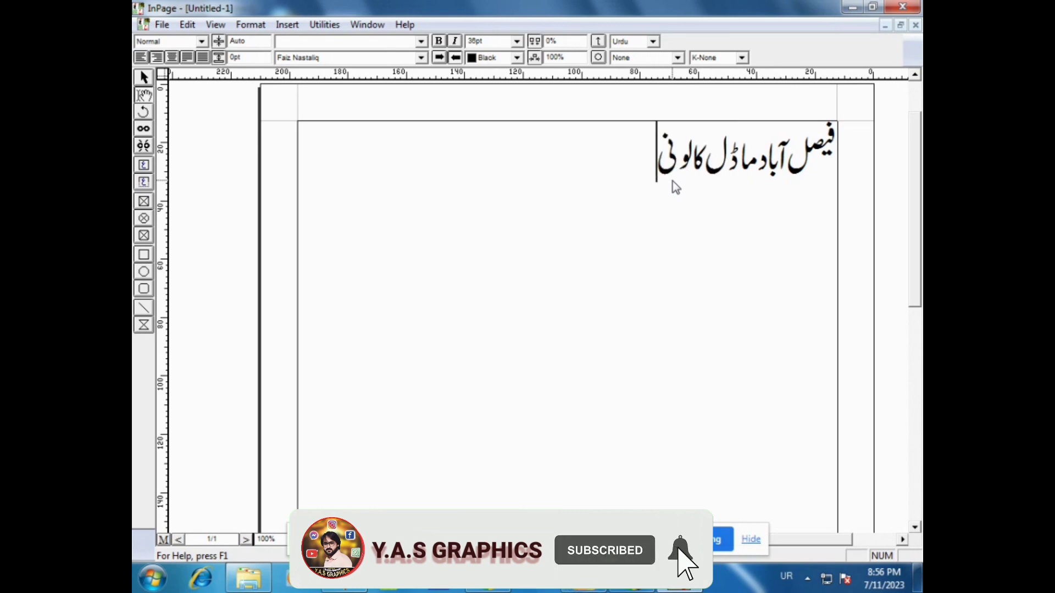
type(" فیصل")
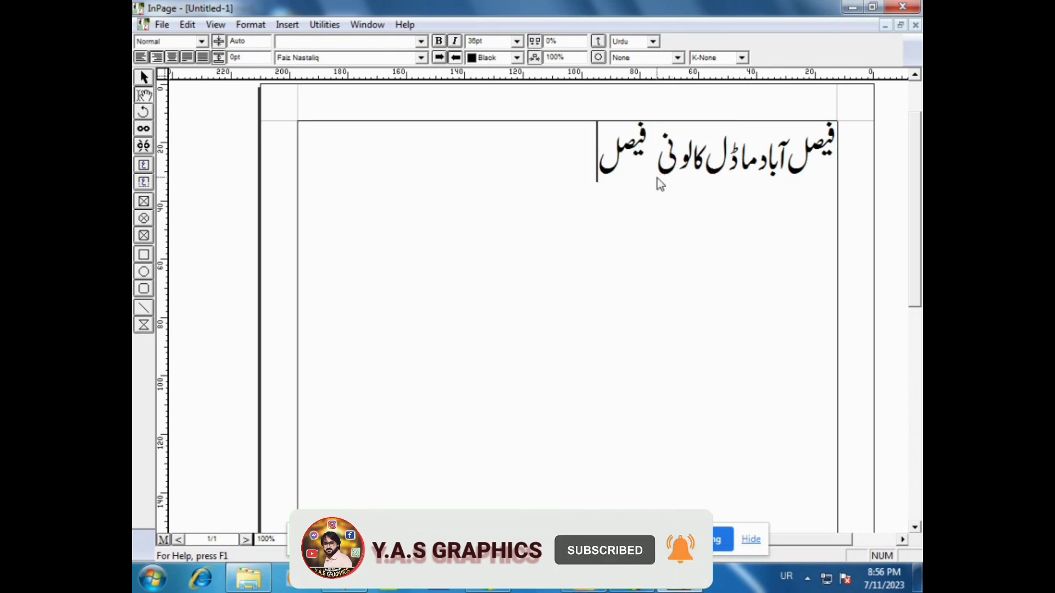
type(" اآباد")
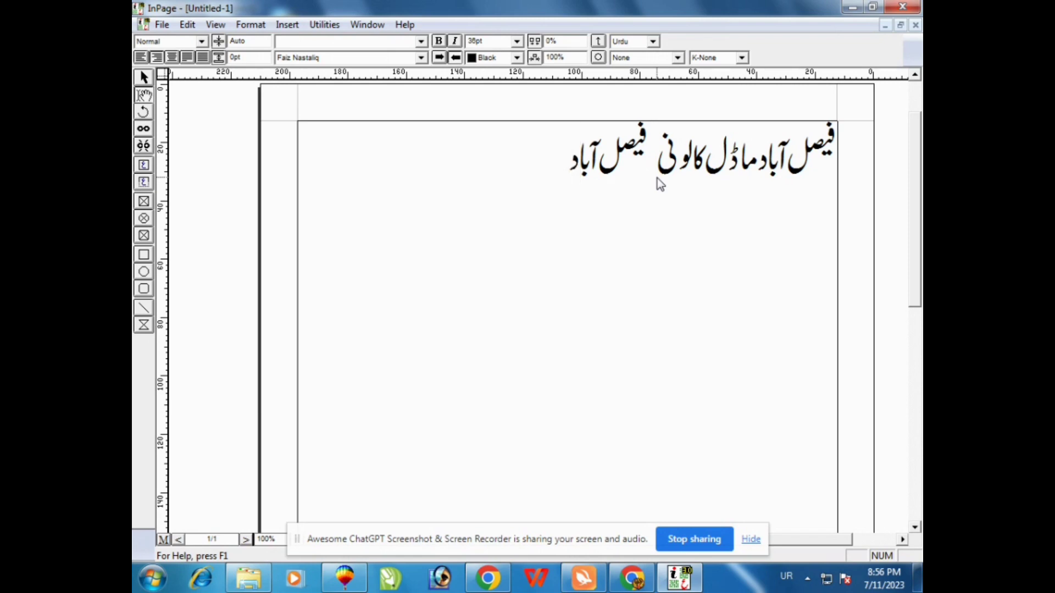
Delete the first فیصل آباد so the line reads ماڈل کالونی فیصل آباد
left_click(760, 160)
key("BackSpace")
key("BackSpace")
key("BackSpace")
key("BackSpace")
key("BackSpace")
key("BackSpace")
key("BackSpace")
key("BackSpace")
key("BackSpace")
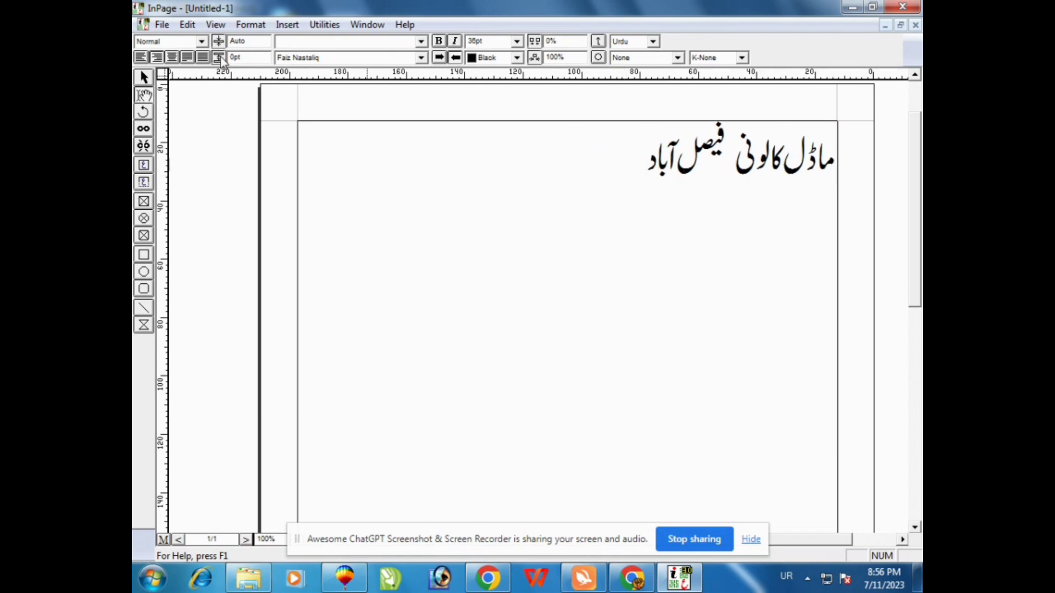
Set the kashida option of the whole text line to K-Always
key("ctrl+a")
left_click(741, 57)
left_click(709, 77)
left_click(713, 183)
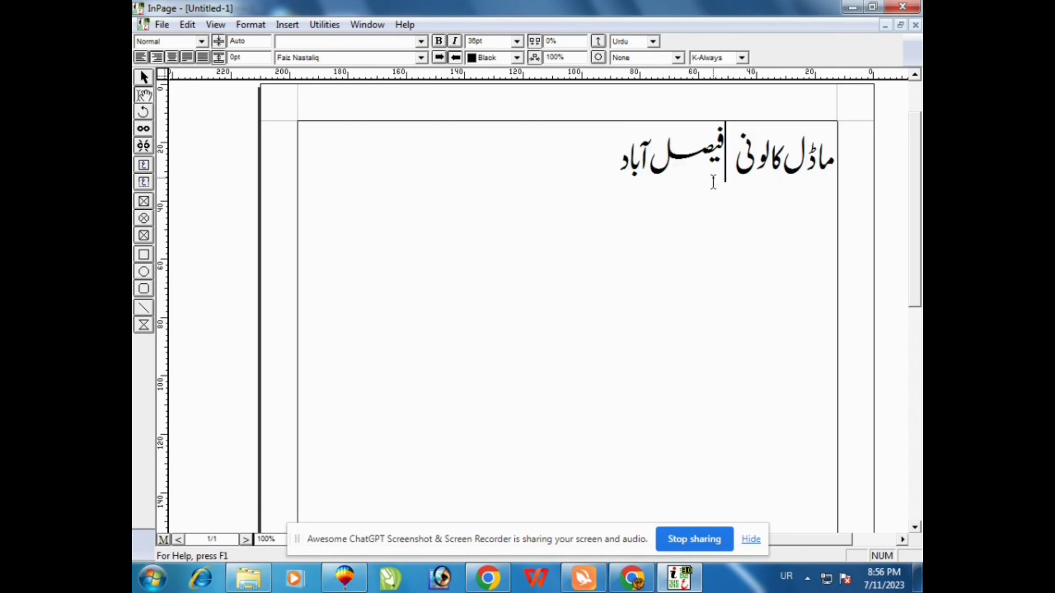
Export the page as the EPS picture ghjgh in Documents, replacing the existing file
left_click(163, 24)
left_click(229, 207)
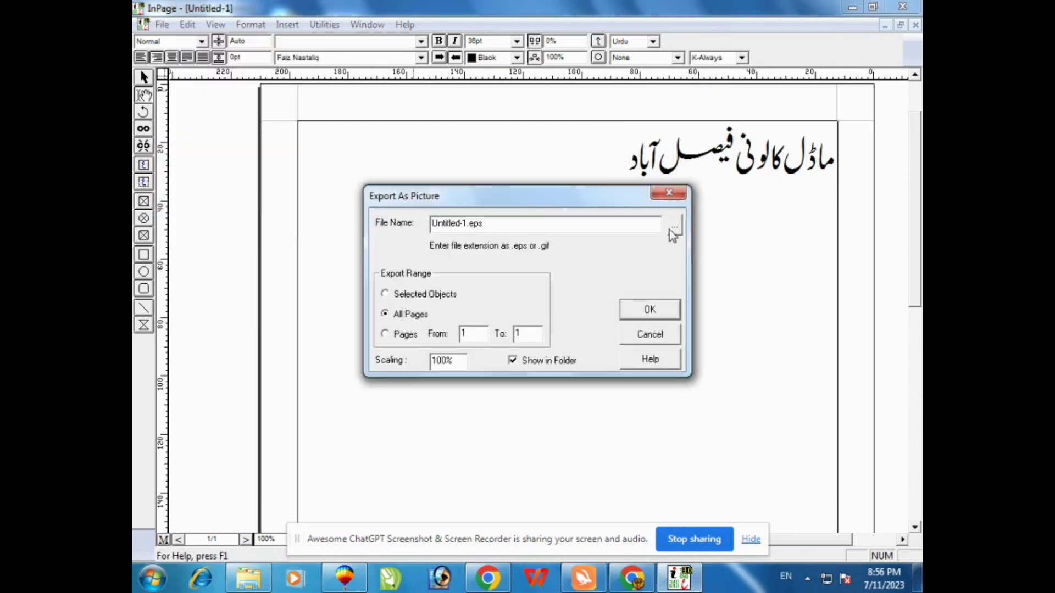
left_click(638, 308)
left_click(500, 378)
left_click(484, 403)
type("gbgh")
left_click(651, 354)
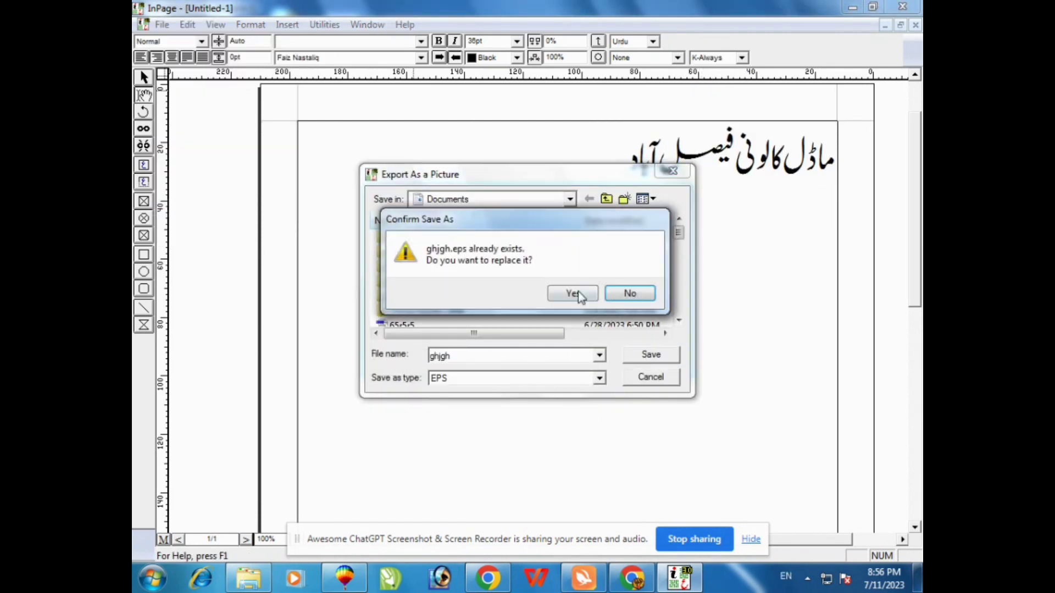
left_click(574, 293)
Bring the exported text into the CorelDRAW poster, place it on the arch's top stones and enlarge it to about 2.99 by 0.73 inches
left_click(248, 578)
left_click_drag(330, 390, 494, 354)
left_click(493, 355)
left_click_drag(567, 260, 531, 159)
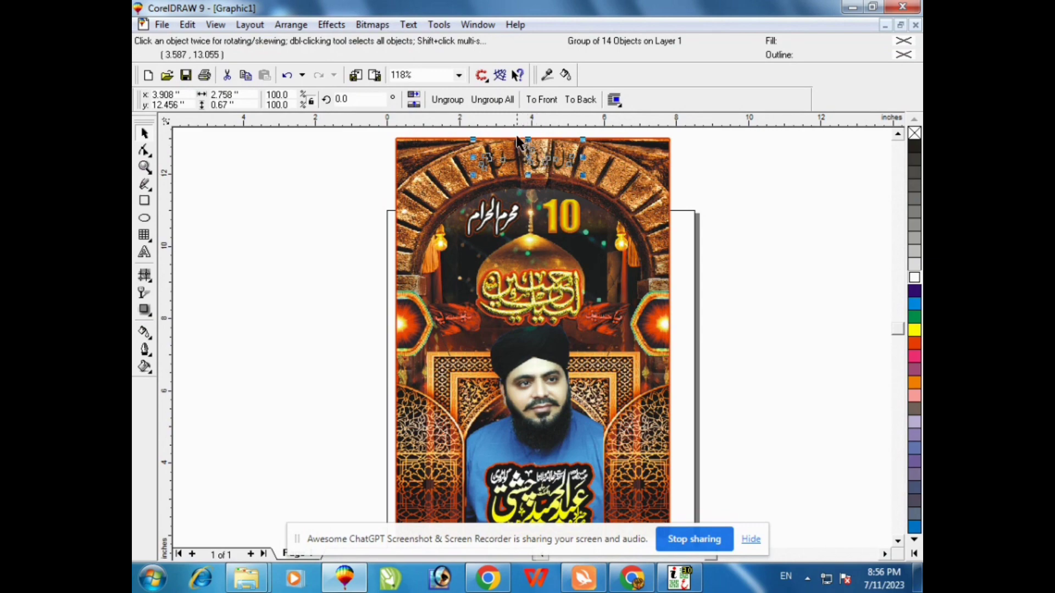
scroll(518, 142, "up", 2)
left_click_drag(654, 228, 663, 227)
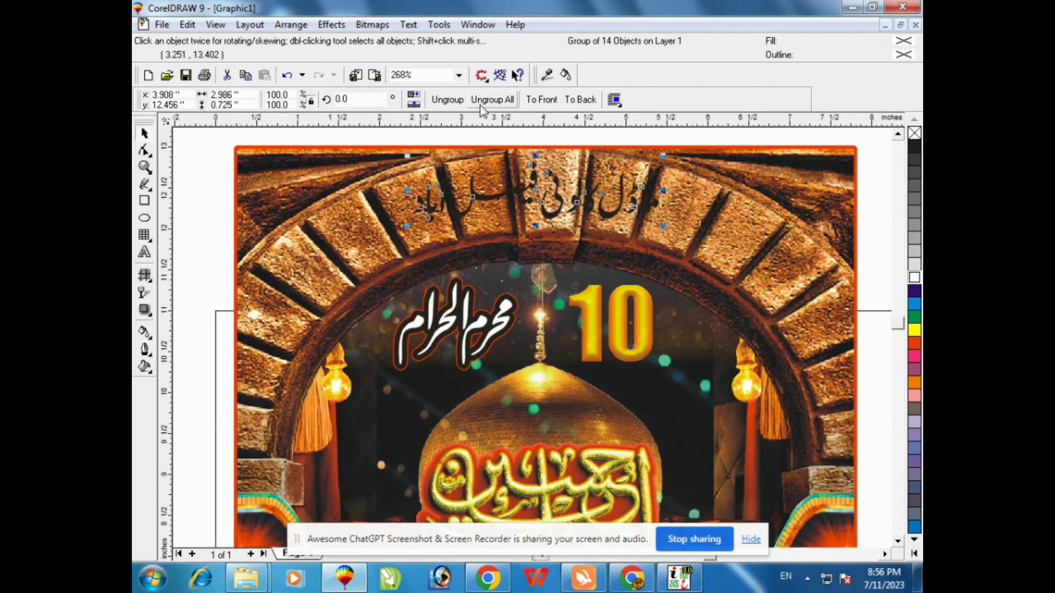
Ungroup the venue lettering completely, combine it into one curve and fill it red
left_click(483, 102)
key("ctrl+l")
left_click(912, 345)
Give the red venue lettering a 2-point white outline with rounded corners and line caps, behind the fill and scaled with the image
key("F12")
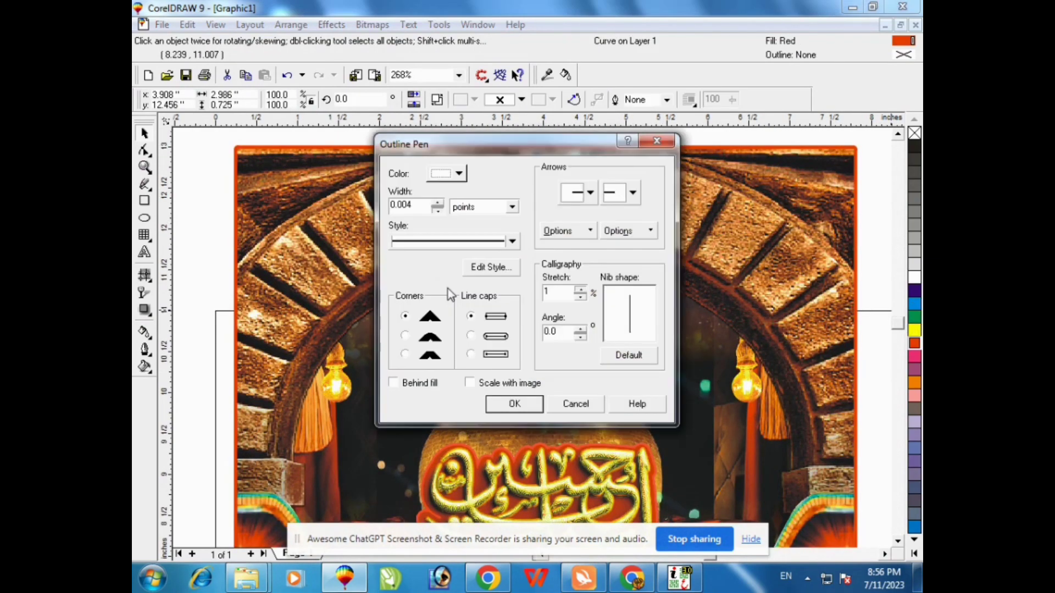
double_click(422, 211)
type("2.0")
left_click(457, 174)
left_click(489, 203)
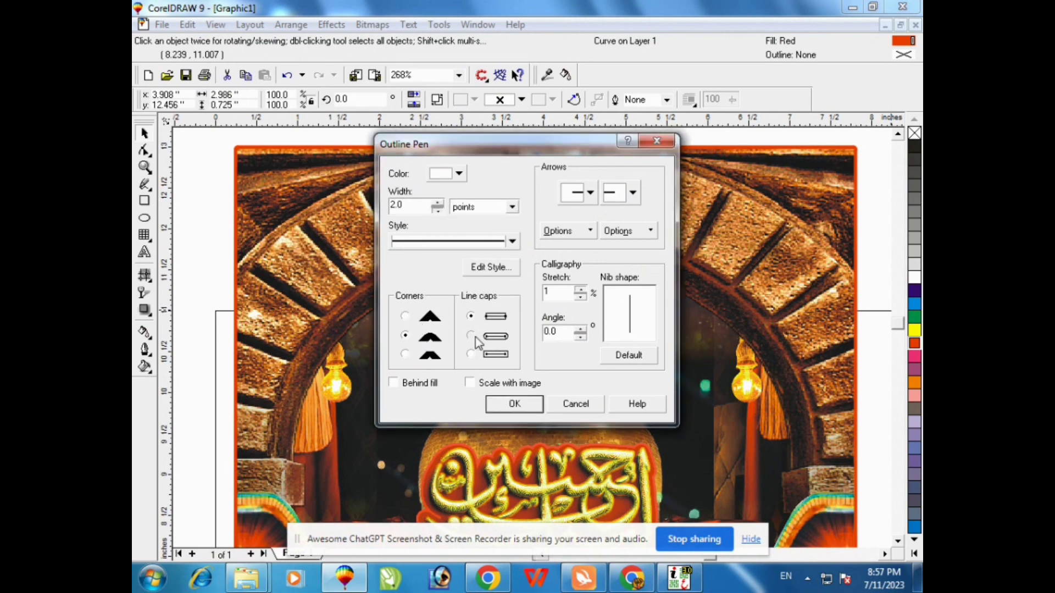
key("Return")
Widen the venue lettering's white outline to 10 points and reduce it to 8 points
key("F12")
left_click(417, 206)
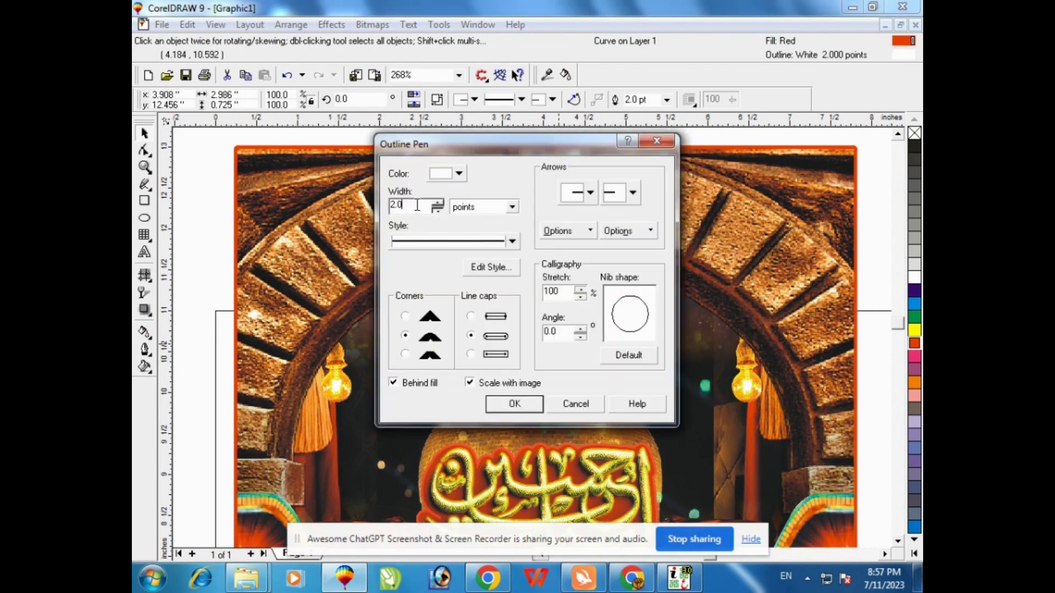
type("10")
key("Return")
key("F12")
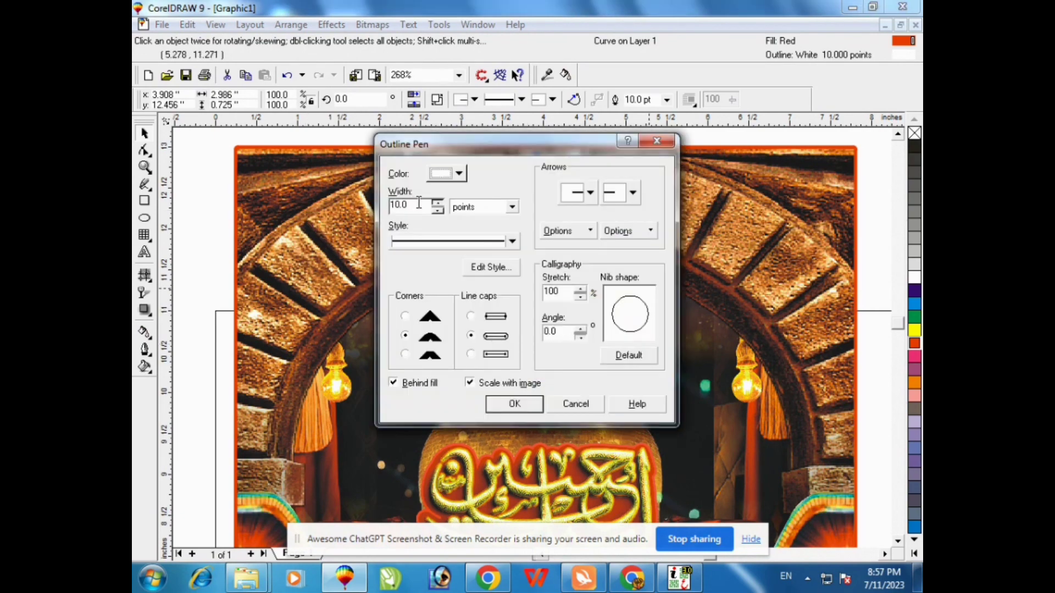
type("8")
key("Return")
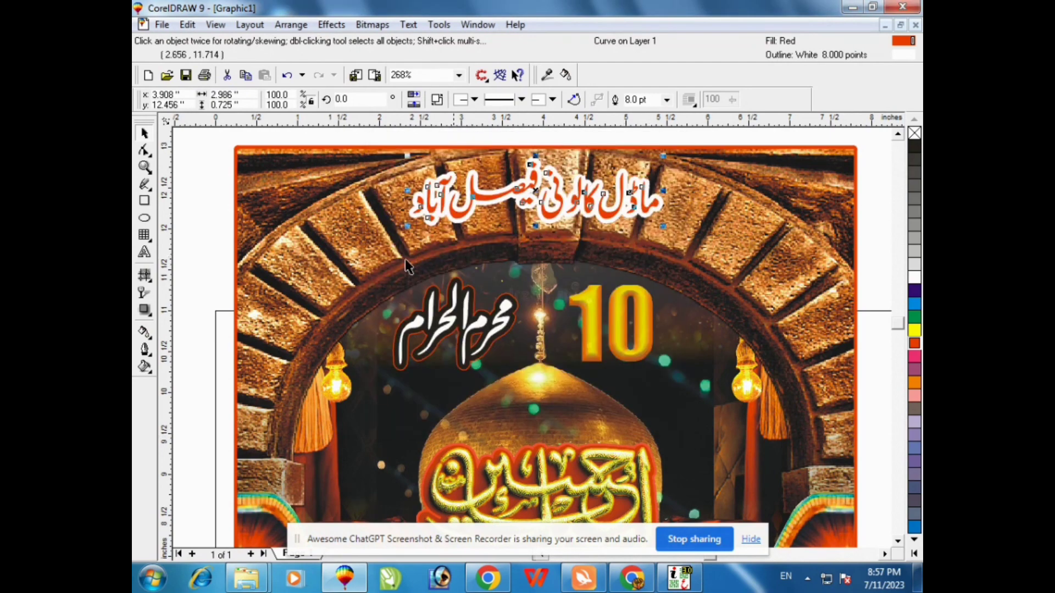
Outline a copy of the venue lettering in 12-point deep yellow beneath the white-outlined one
key("F12")
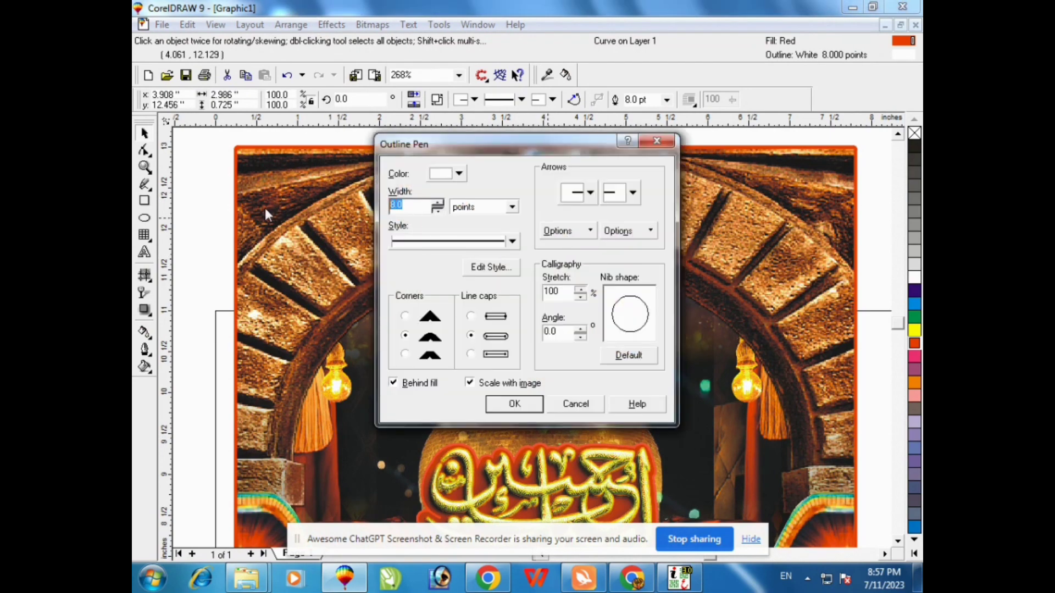
type("12")
left_click(459, 174)
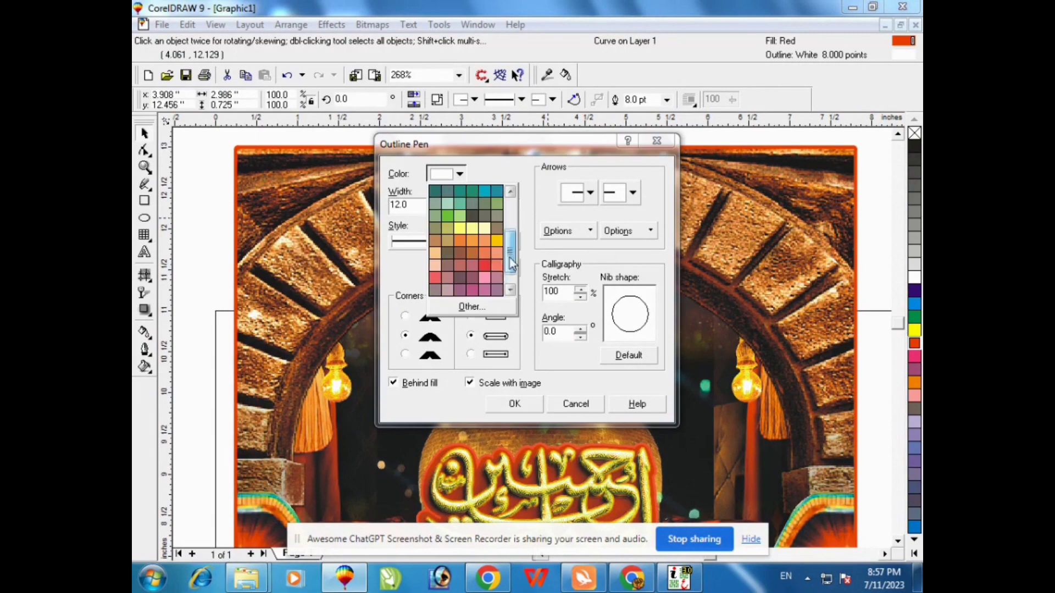
left_click(498, 253)
left_click(513, 404)
Align the white- and yellow-outlined lettering copies by their centres, shift them slightly down on the arch and select the yellow-outlined copy
left_click(581, 179, "shift")
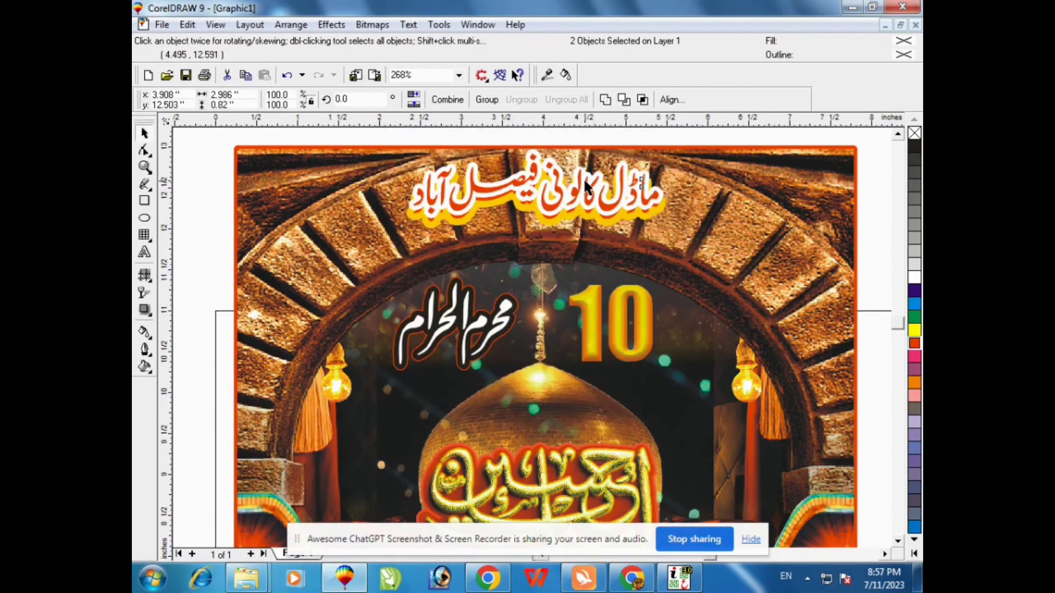
key("e")
left_click_drag(556, 183, 556, 188)
key("Tab")
key("Tab")
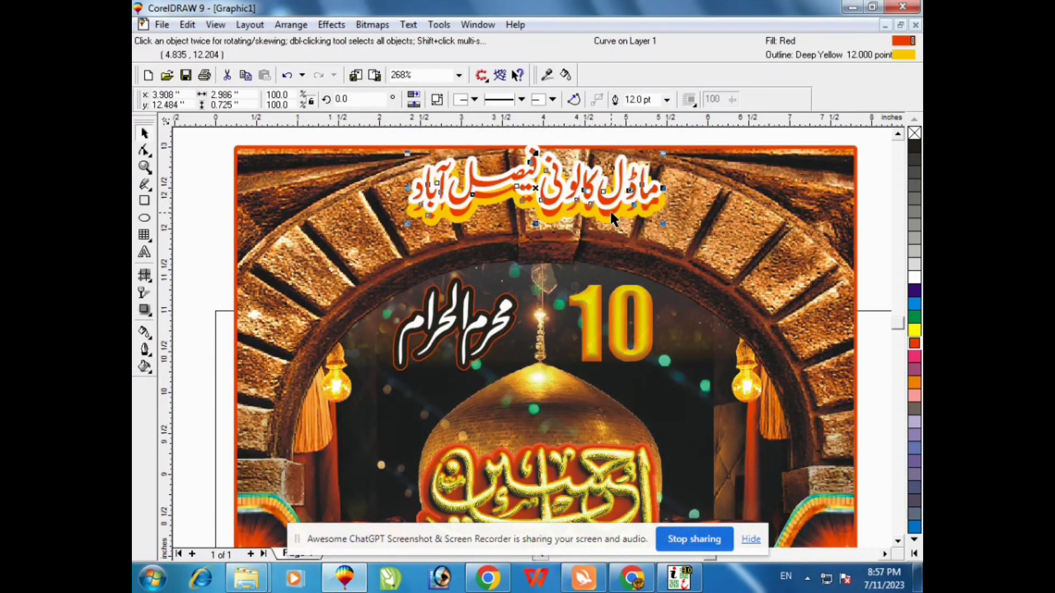
Change the outline colour of the lower venue lettering copy to light orange
key("F12")
left_click(459, 174)
left_click(463, 218)
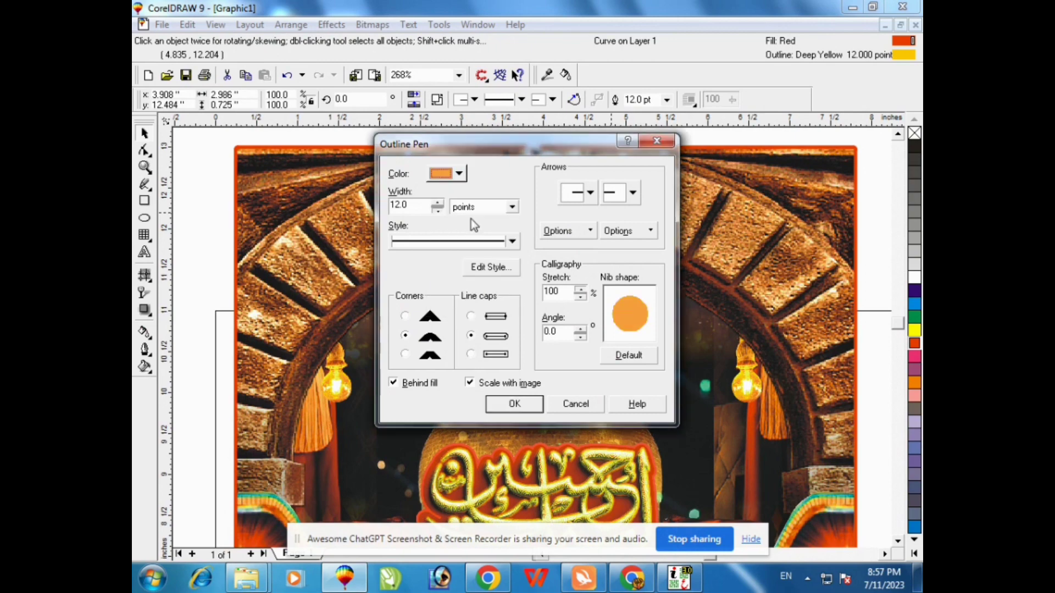
left_click(513, 404)
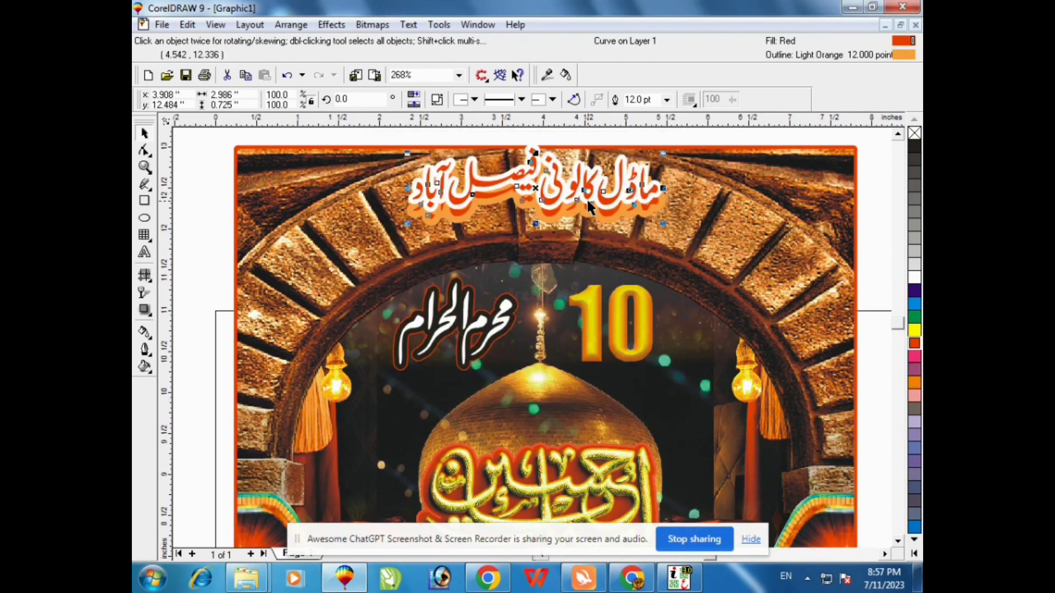
Recolour the 12-point outline of the lower venue lettering copy to dark brown
key("F12")
left_click(459, 174)
left_click(473, 212)
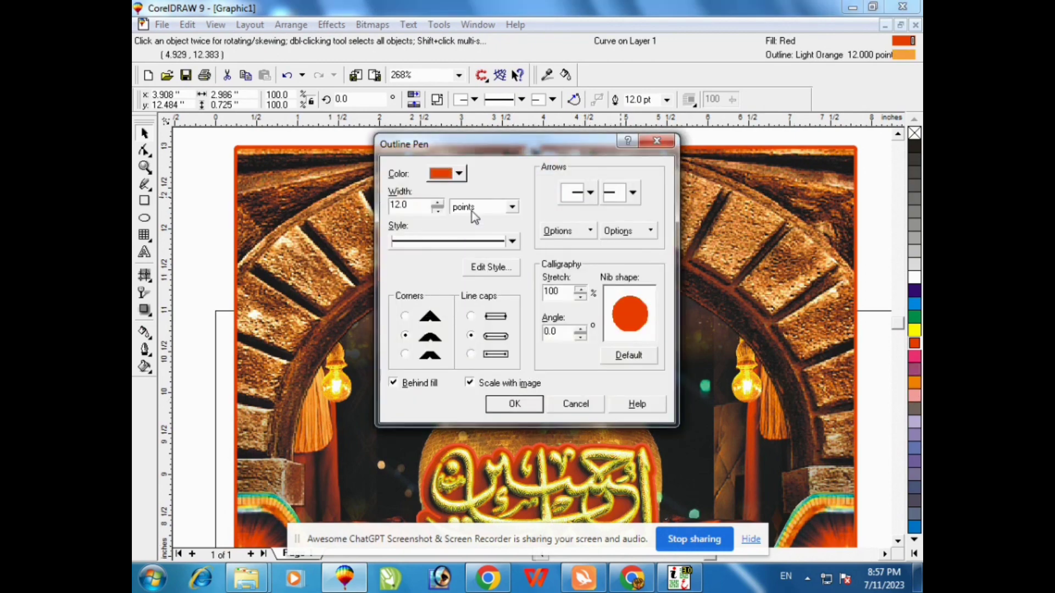
left_click(458, 174)
left_click(478, 307)
left_click(534, 363)
left_click(541, 411)
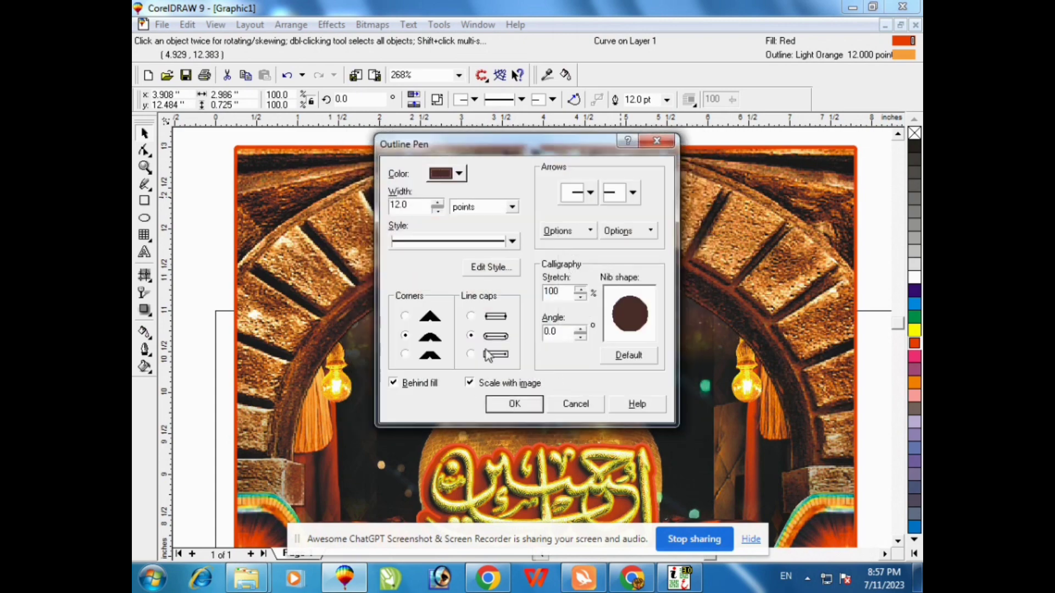
left_click(514, 404)
Group the two outlined venue lettering copies and place the group slightly lower on the arch
left_click(506, 193, "shift")
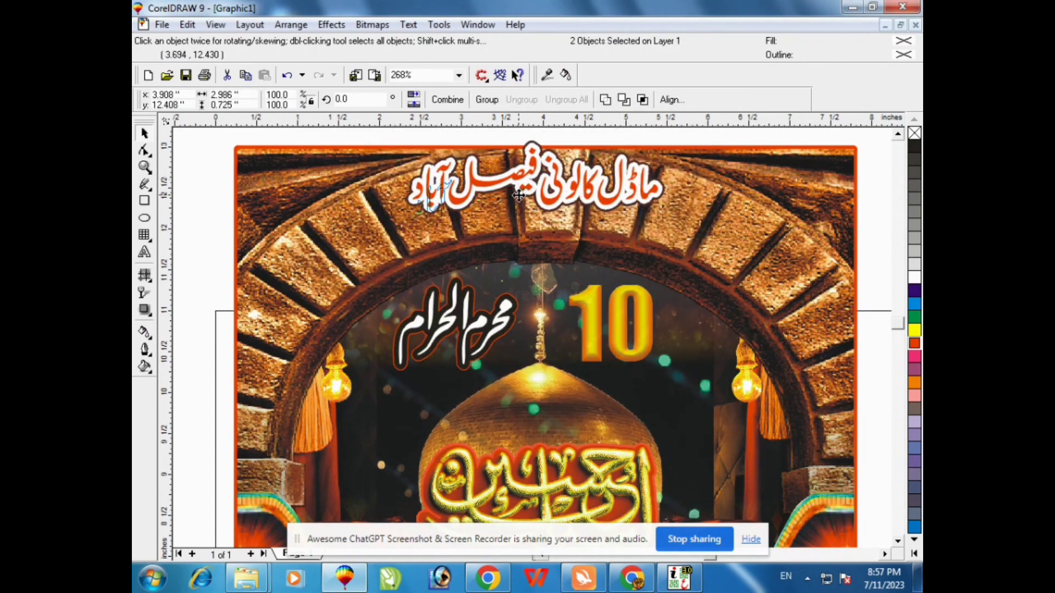
left_click(487, 100)
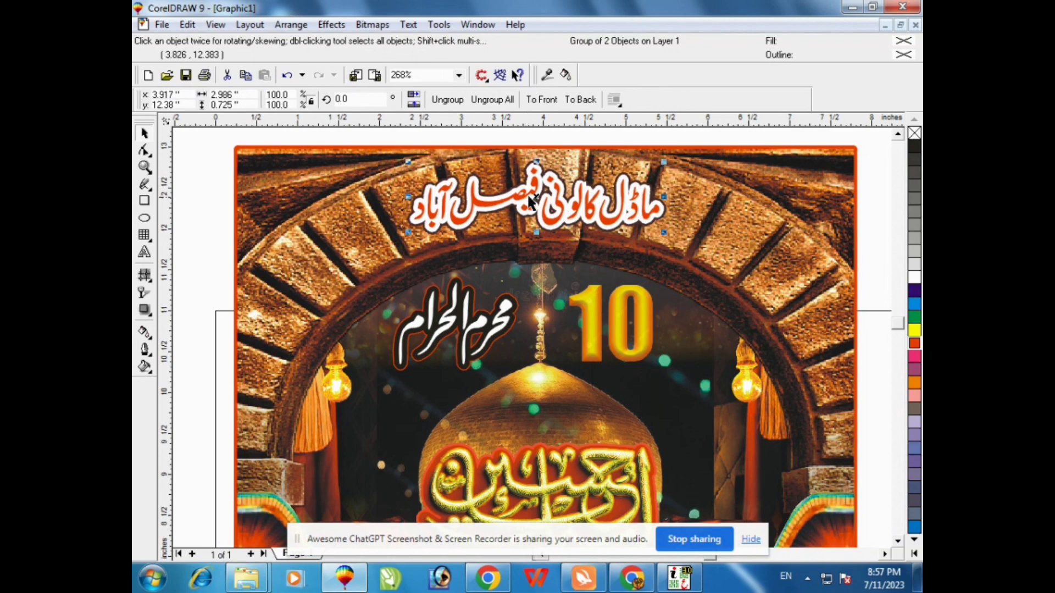
key("F3")
left_click(738, 211)
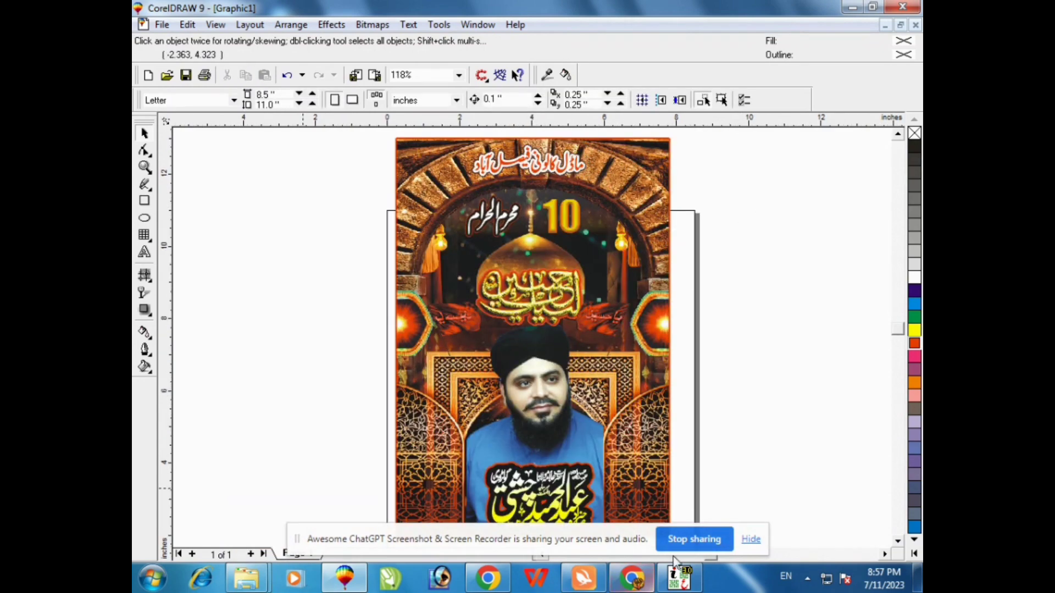
left_click(630, 578)
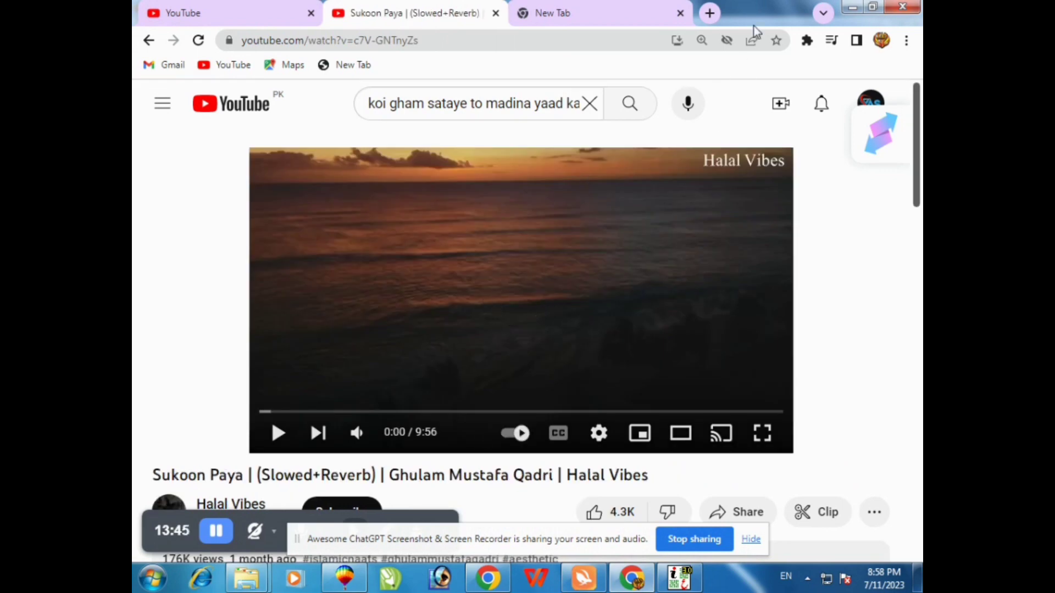
left_click(852, 8)
Add the text "Subscribe this channel" in Impact above the poster and enlarge it to about 58 points to span the poster's width
key("F8")
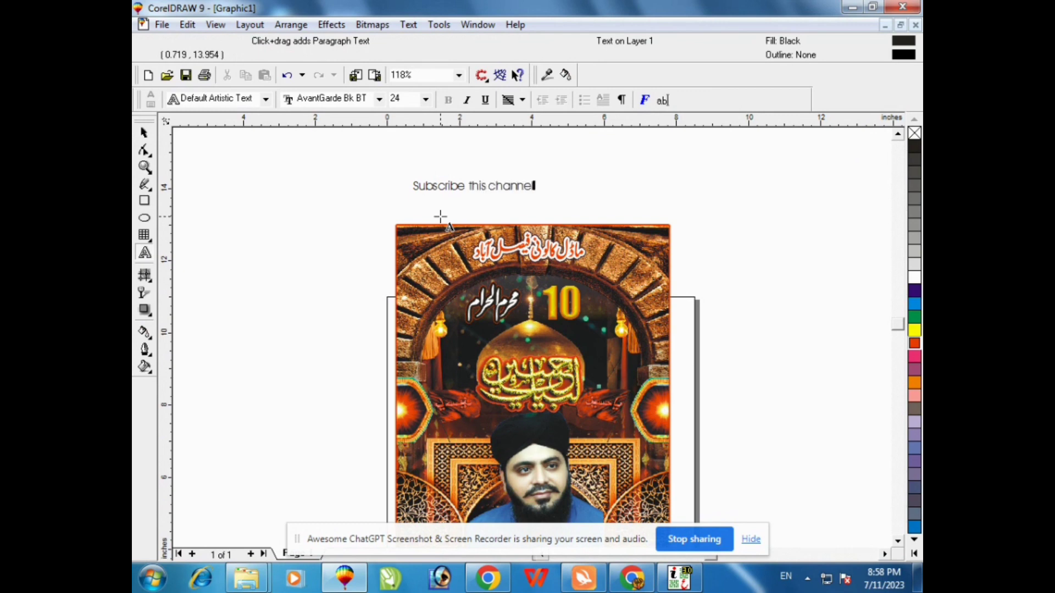
left_click(145, 133)
left_click(528, 99)
left_click(497, 127)
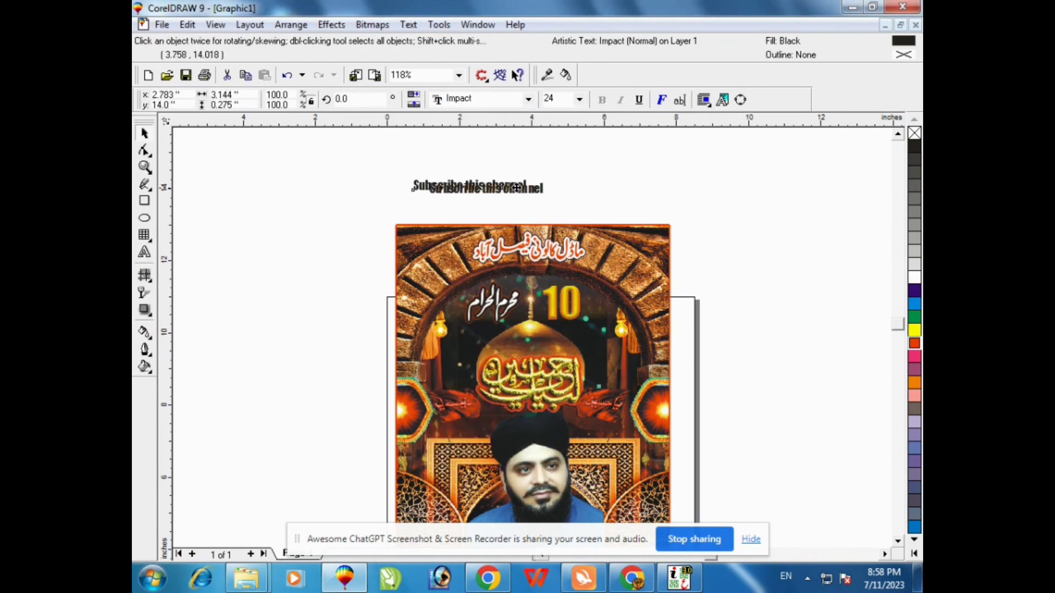
left_click_drag(562, 205, 632, 207)
left_click_drag(585, 195, 625, 216)
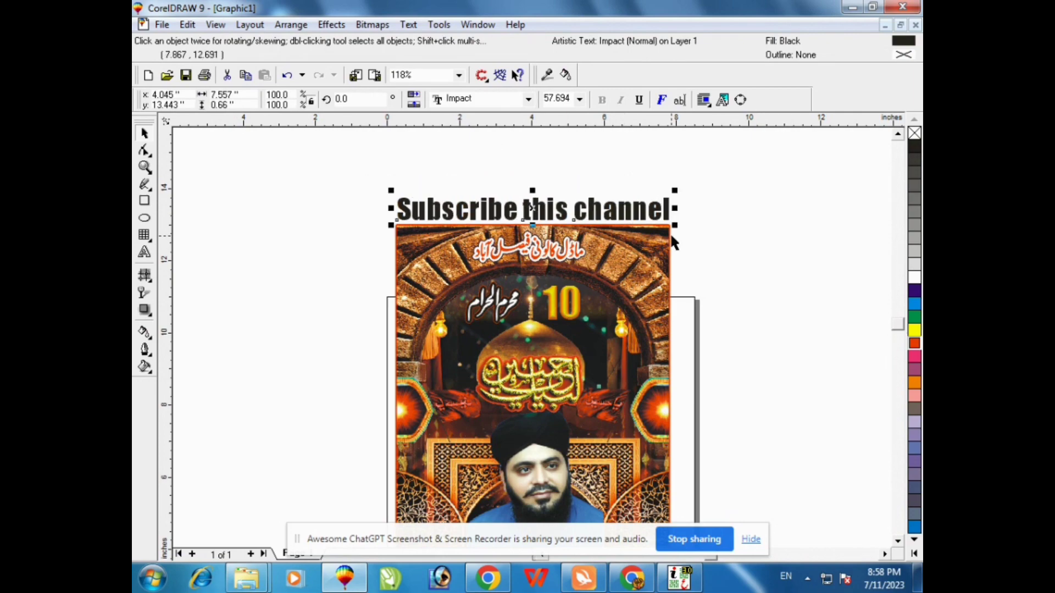
key("F4")
left_click(782, 459)
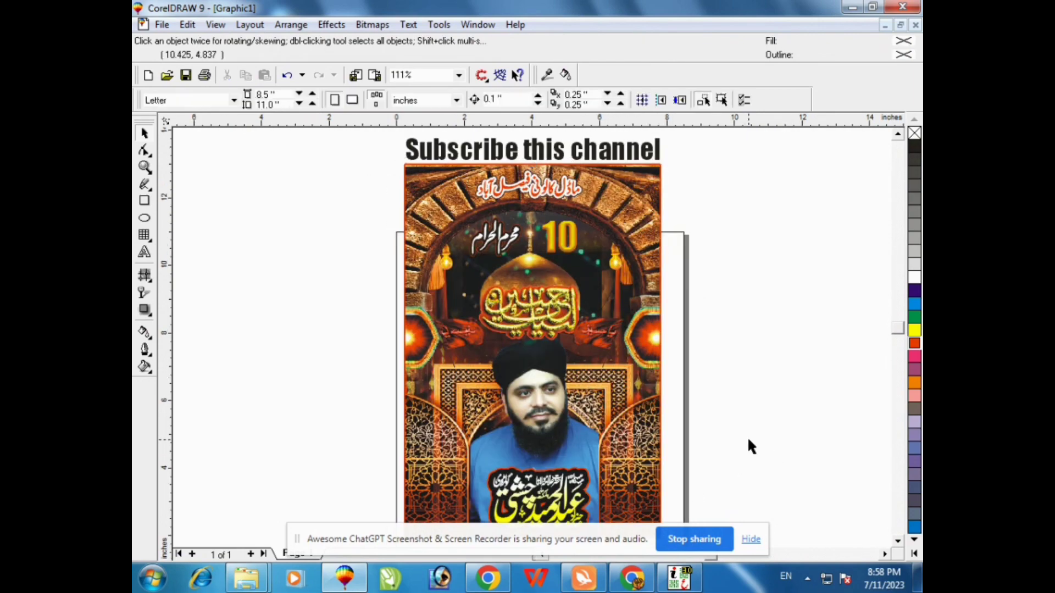
Switch to the file explorer and open the use folder inside fontes on the Coral Draw Data (G:) drive
left_click(853, 8)
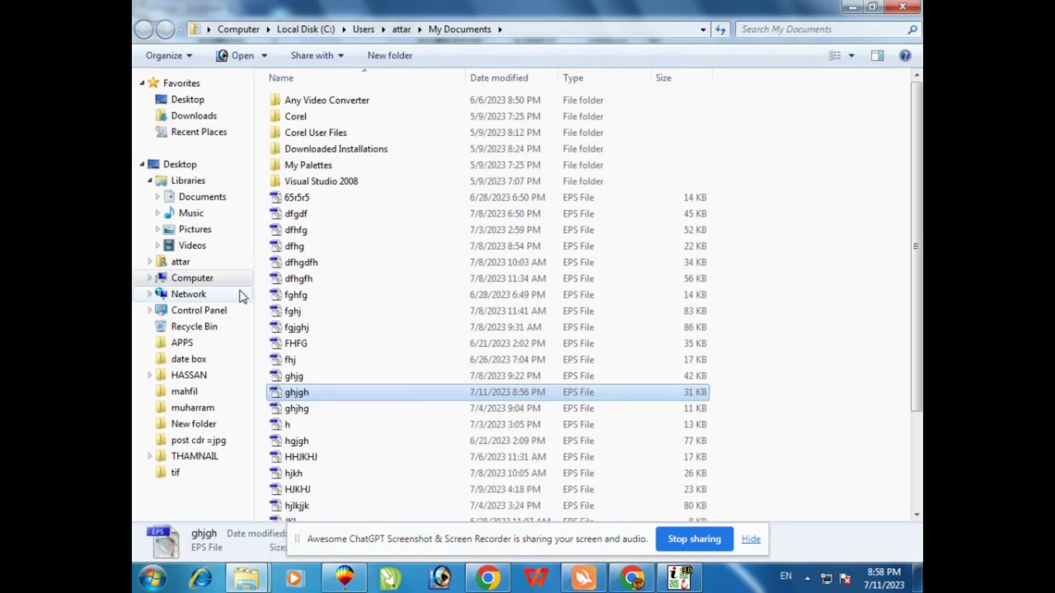
left_click(209, 278)
double_click(574, 163)
double_click(796, 110)
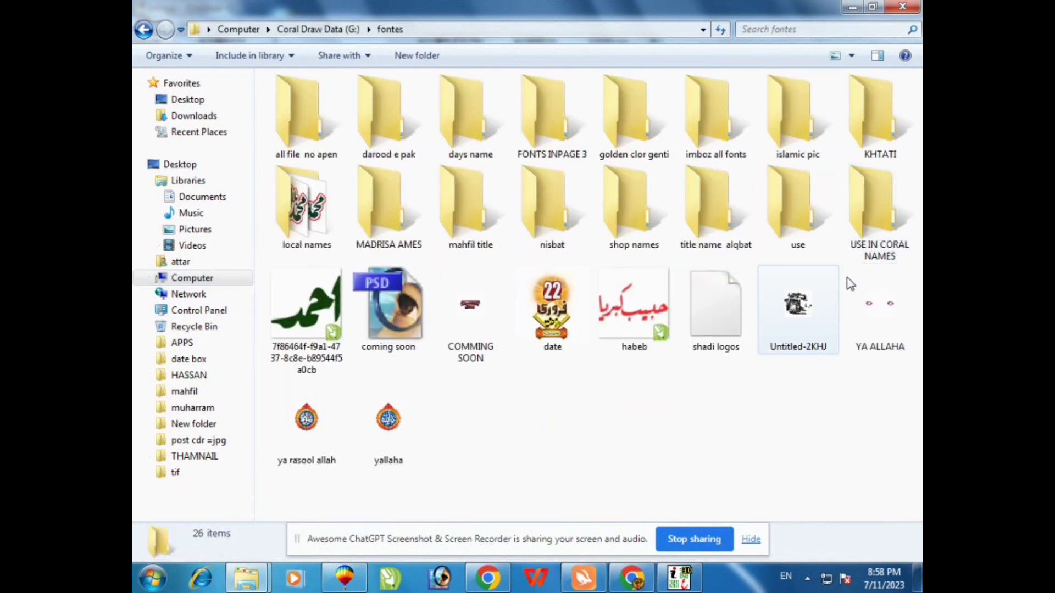
double_click(796, 225)
left_click(515, 209)
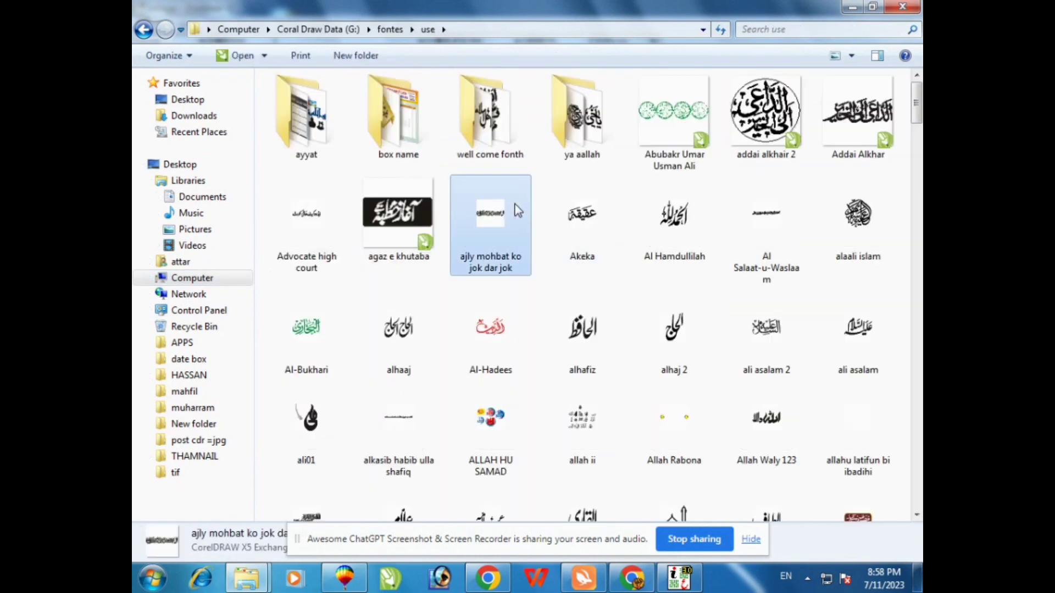
Look through the calligraphy files beginning with k in the use folder for a suitable title
key("k")
key("k")
key("k")
key("k")
key("k")
key("k")
key("k")
key("k")
key("k")
key("k")
key("k")
key("k")
key("k")
key("k")
key("k")
key("k")
key("k")
key("k")
key("k")
key("k")
key("k")
key("k")
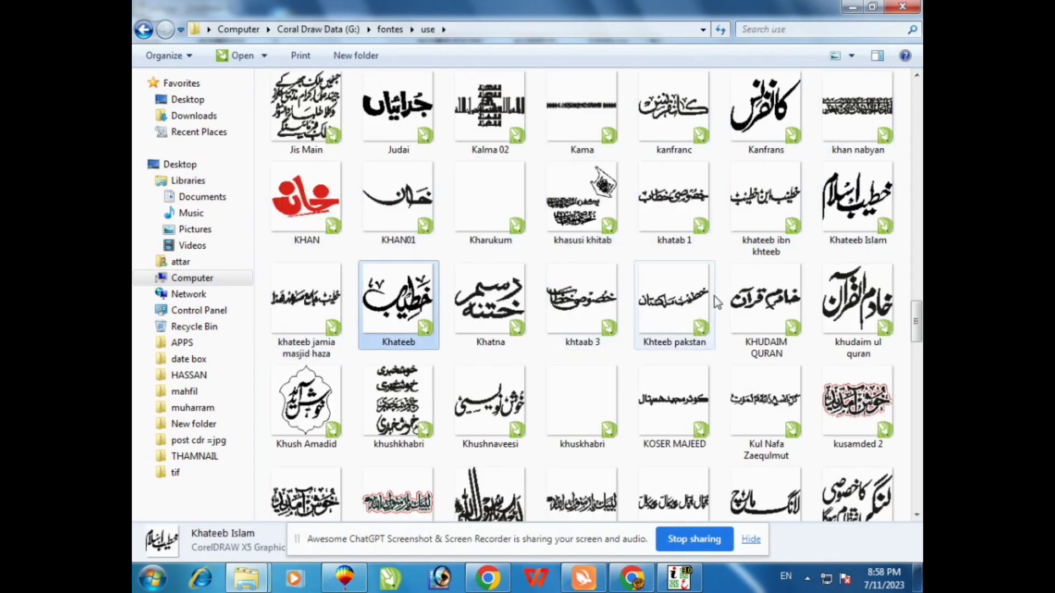
key("k")
key("k")
key("k")
key("k")
key("k")
key("k")
key("k")
key("k")
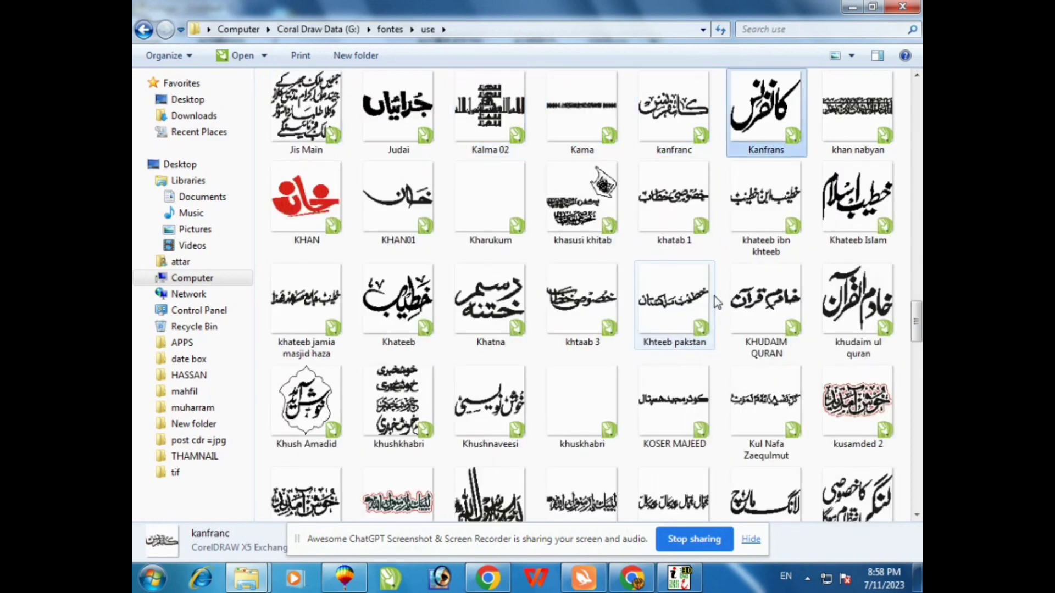
key("k")
key("k")
key("k")
key("k")
scroll(713, 299, "up", 15)
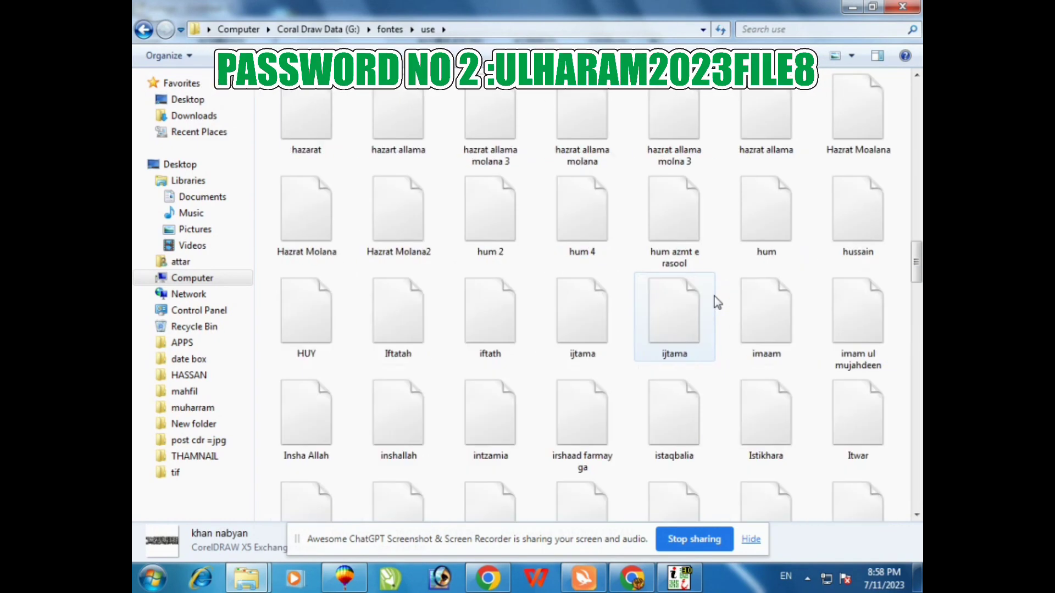
Bring the red khtaab title from the box name folder into the CorelDRAW poster and place it above the name lettering at the portrait's shoulder
left_click(415, 147)
double_click(412, 142)
left_click(515, 213)
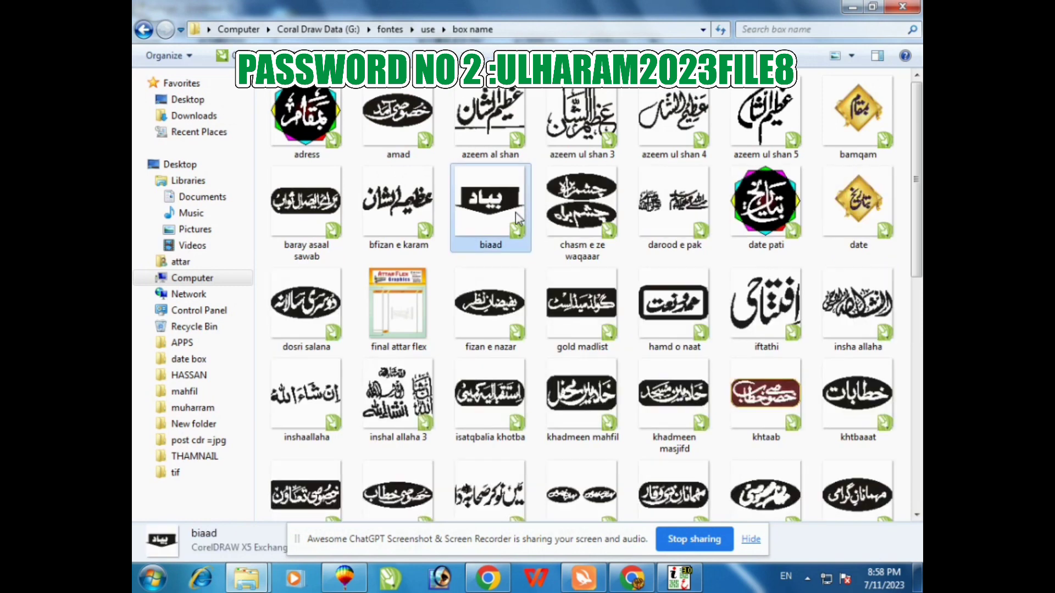
left_click(682, 412)
left_click_drag(756, 429, 771, 353)
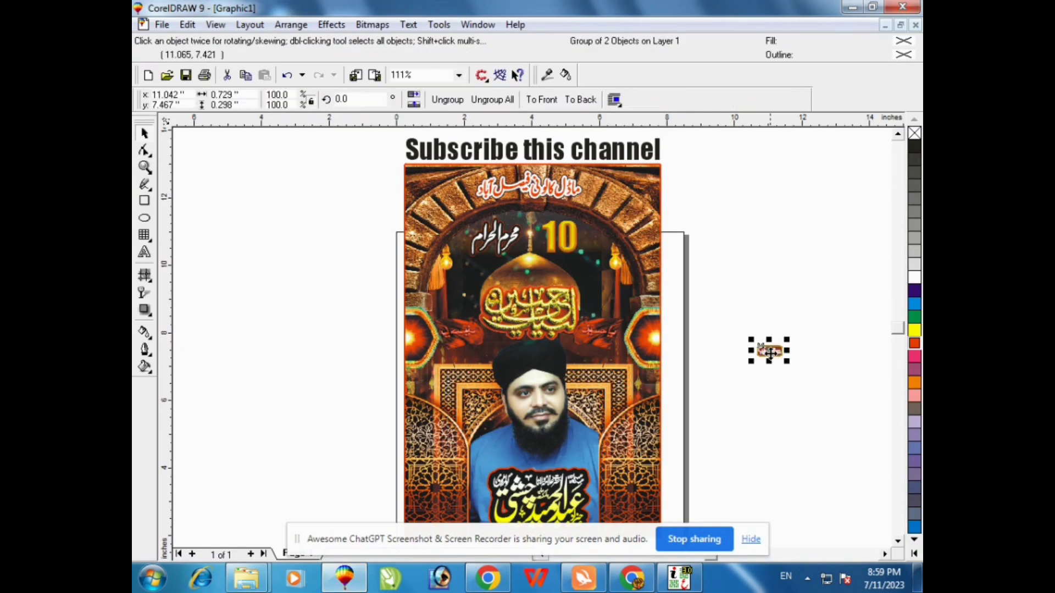
left_click(798, 450)
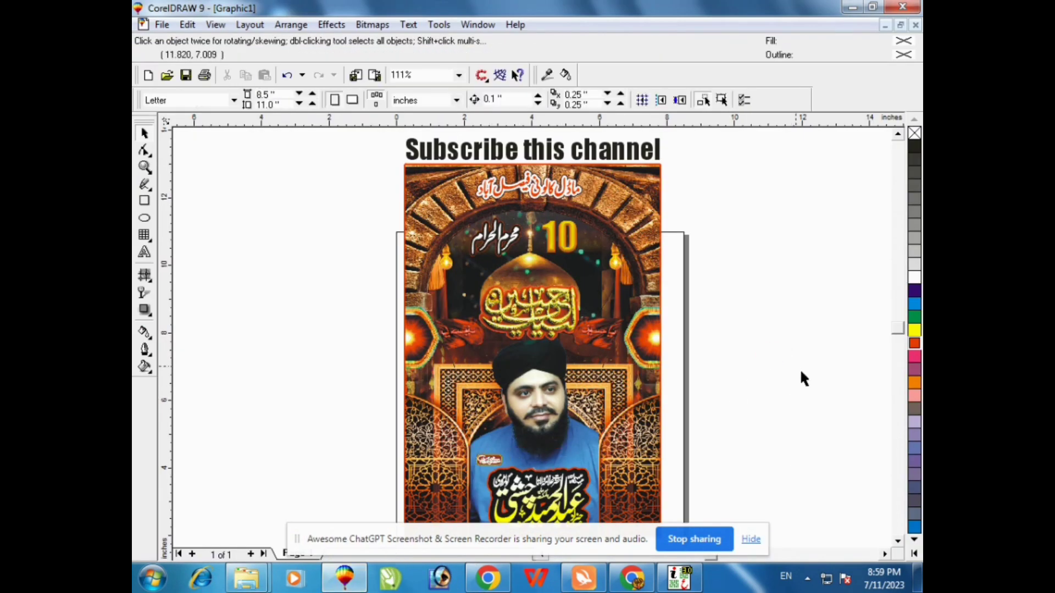